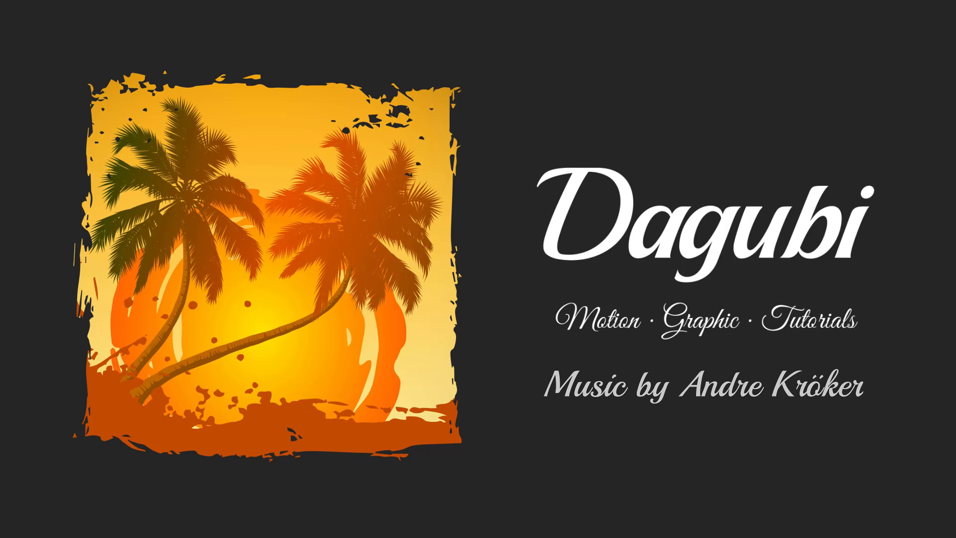
# Create a new blank landscape document and load the Dagubi branches_splashes brush library
pyautogui.hotkey('ctrl', 'n')
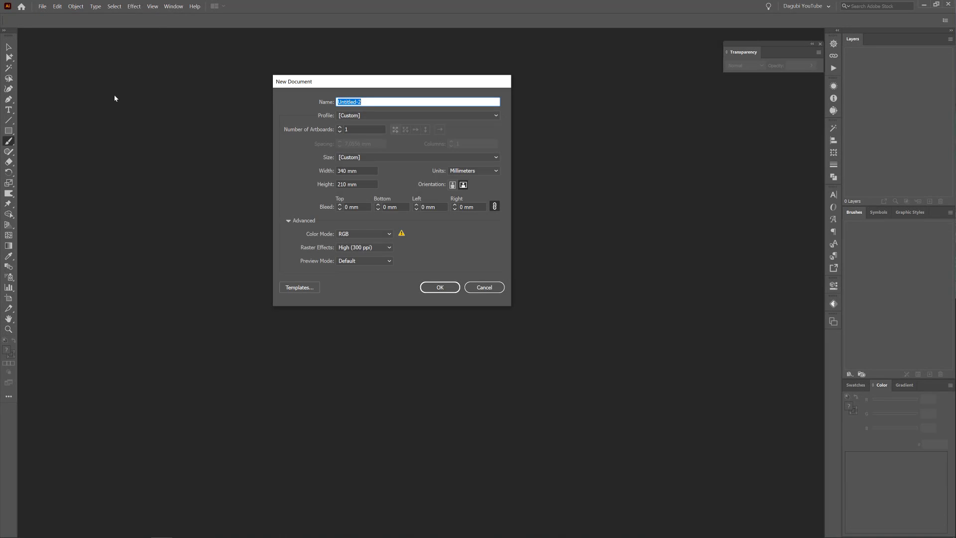
pyautogui.click(441, 287)
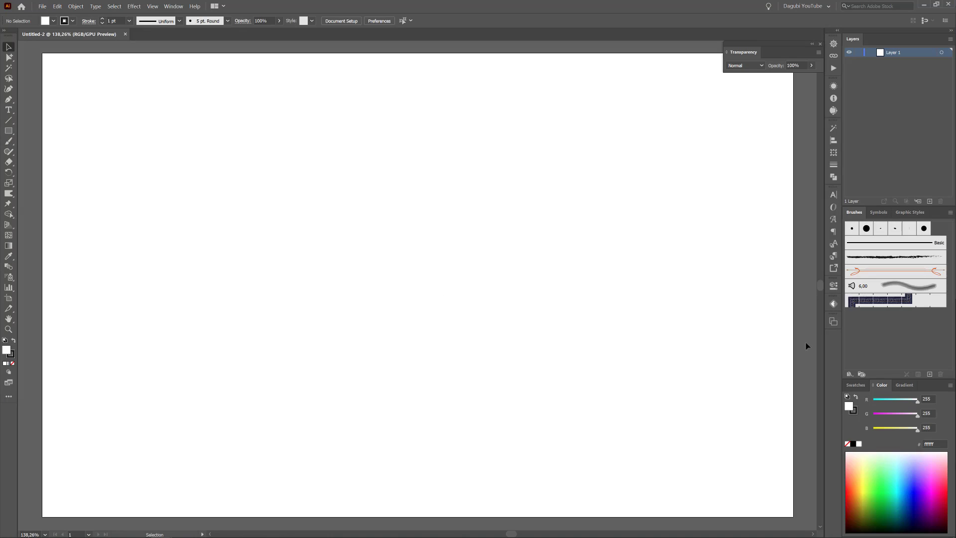
pyautogui.click(850, 374)
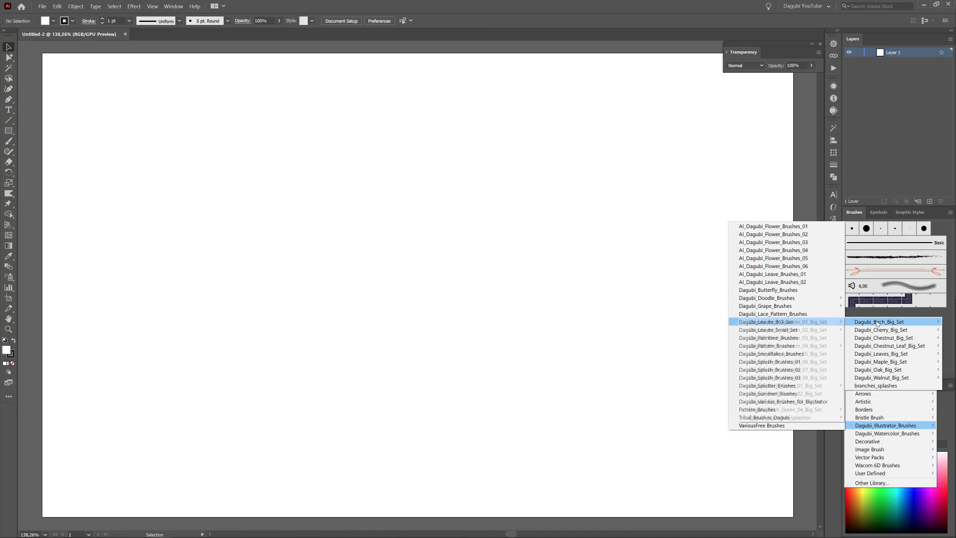
pyautogui.moveTo(881, 330)
pyautogui.click(779, 442)
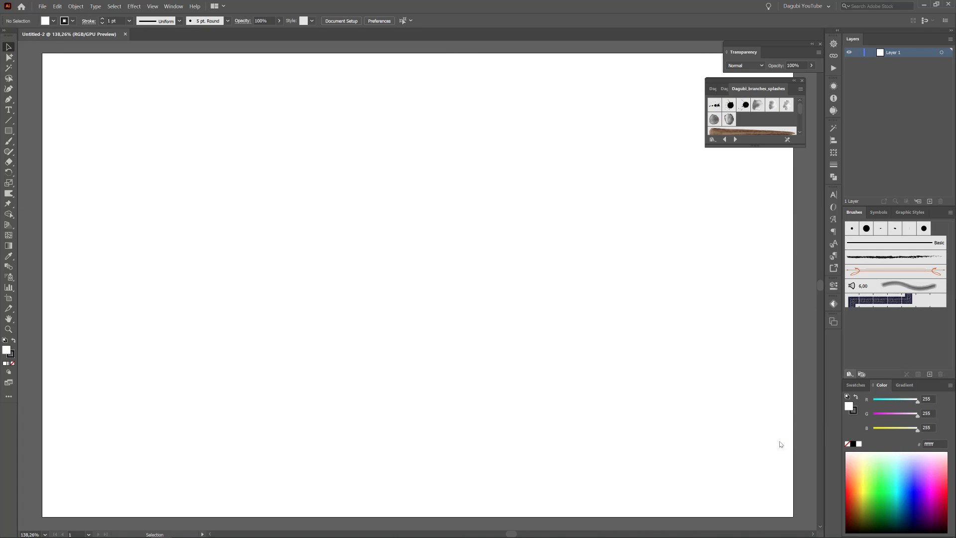
pyautogui.moveTo(787, 146); pyautogui.dragTo(787, 439)
# Add the brown branch Art Brush to the document and confirm the Paintbrush Tool Options
pyautogui.click(725, 431)
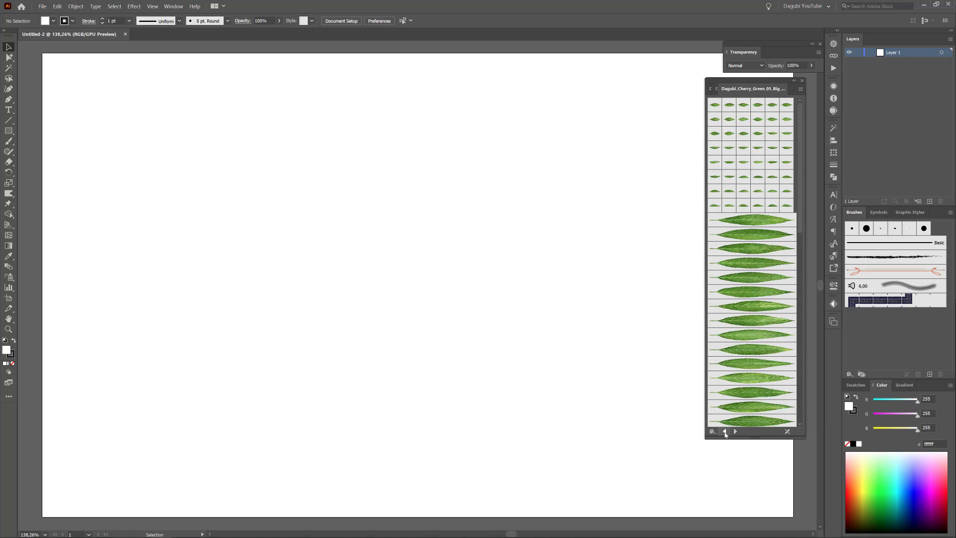
pyautogui.click(725, 431)
pyautogui.click(735, 431)
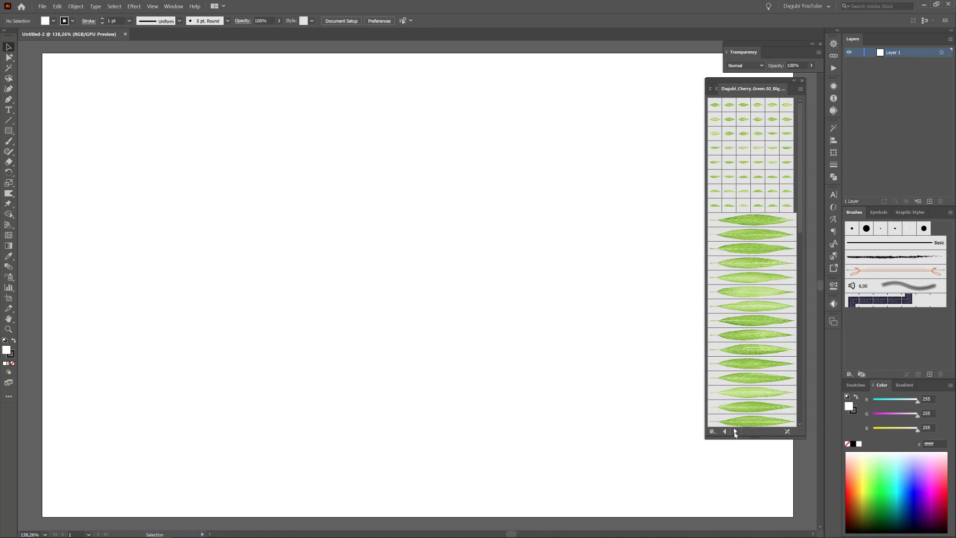
pyautogui.click(735, 431)
pyautogui.click(741, 149)
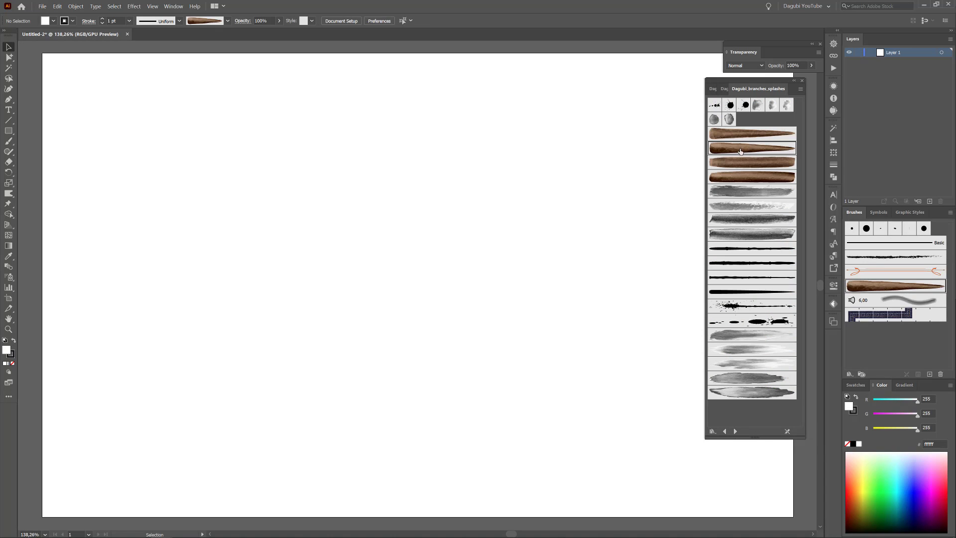
pyautogui.doubleClick(9, 142)
pyautogui.click(368, 213)
# Convert the main branch's middle-bend anchors to sharp corners
pyautogui.click(8, 57)
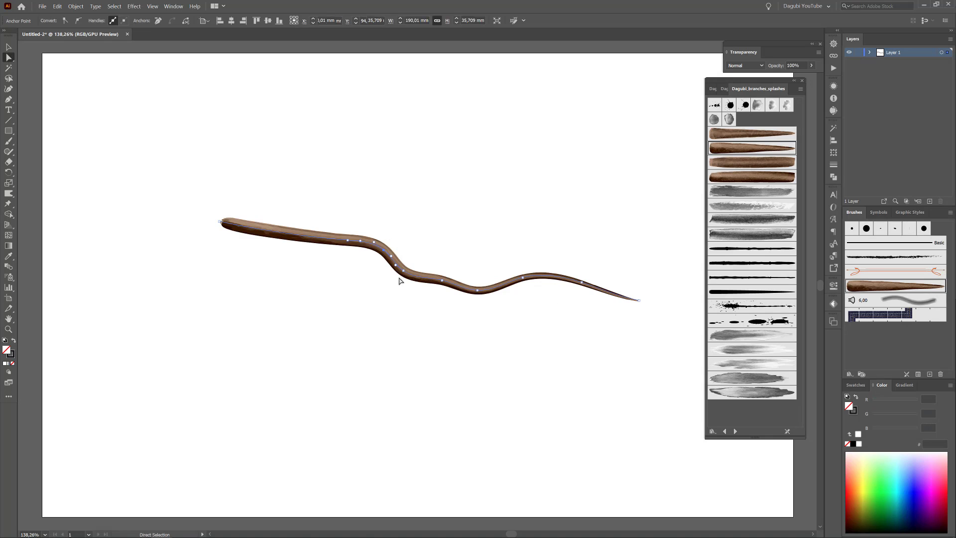
pyautogui.click(477, 289)
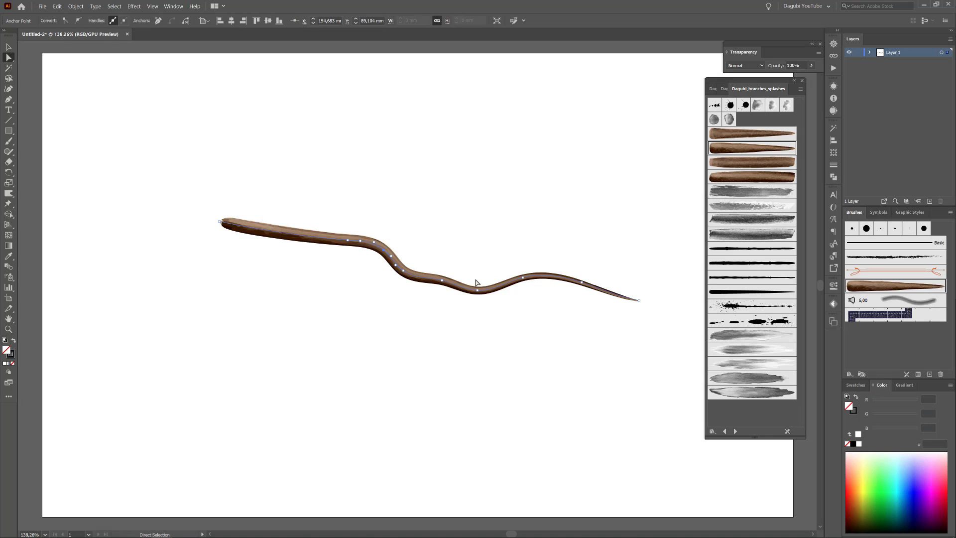
pyautogui.click(67, 22)
pyautogui.click(451, 157)
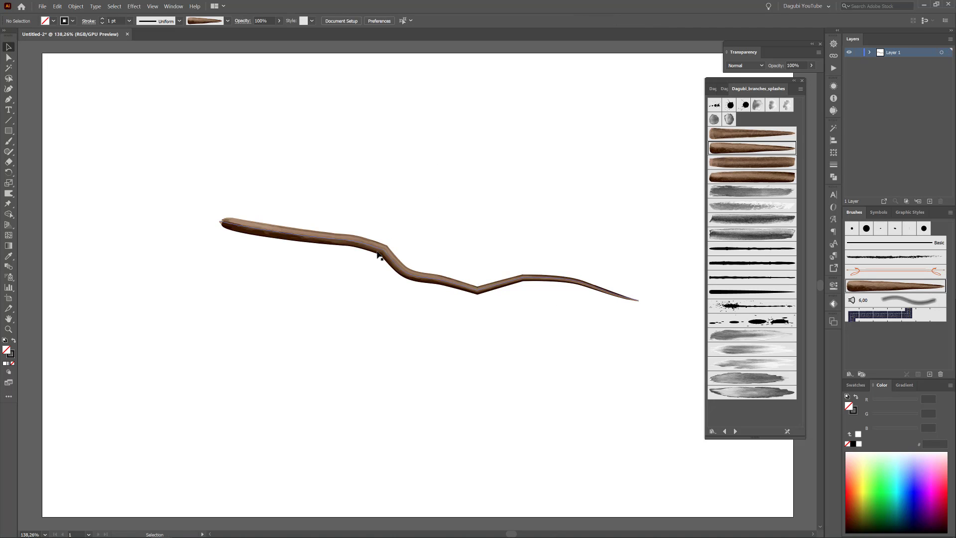
pyautogui.scroll(1, 378, 256)
# Paint six thinner side twigs above and below the main branch with the brown brush
pyautogui.click(726, 134)
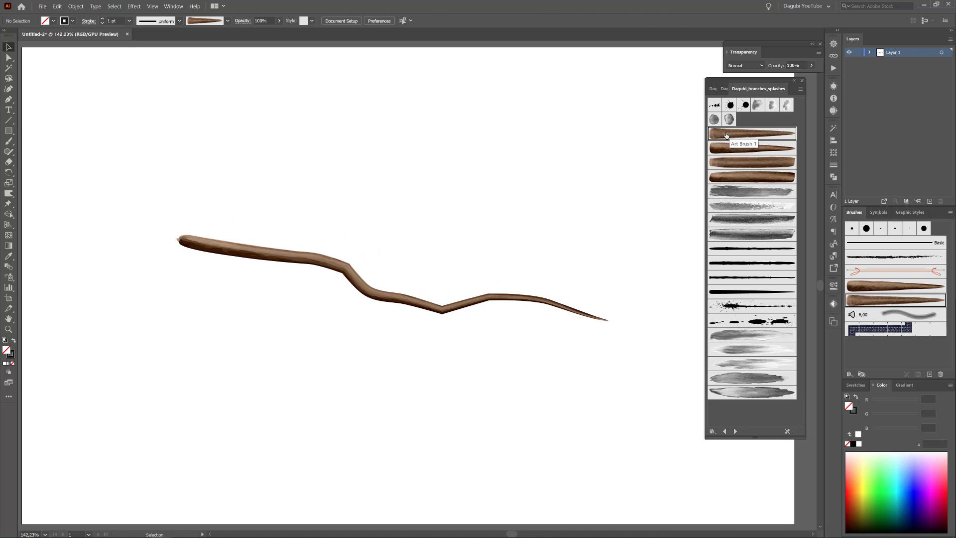
pyautogui.click(102, 22)
pyautogui.click(9, 141)
pyautogui.moveTo(409, 160); pyautogui.dragTo(408, 161)
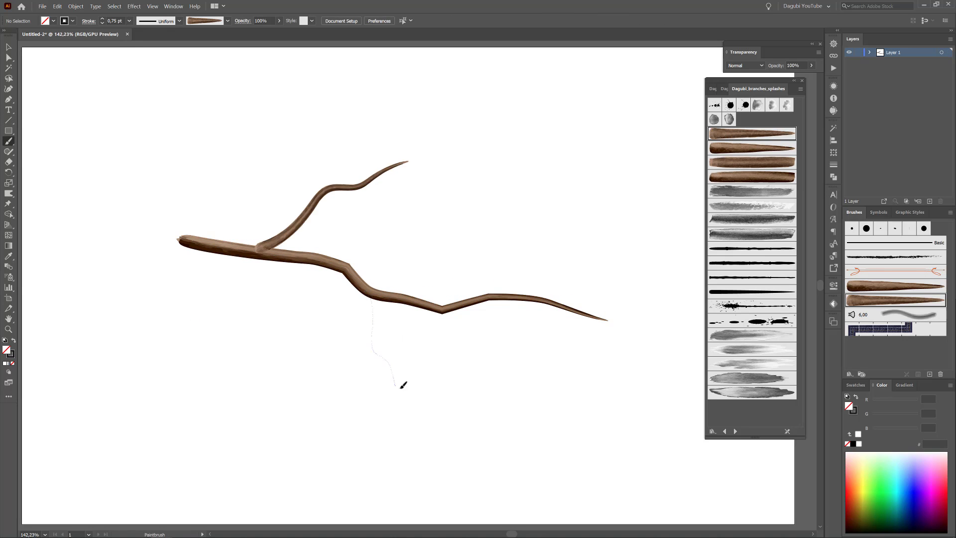
pyautogui.moveTo(401, 386); pyautogui.dragTo(434, 392)
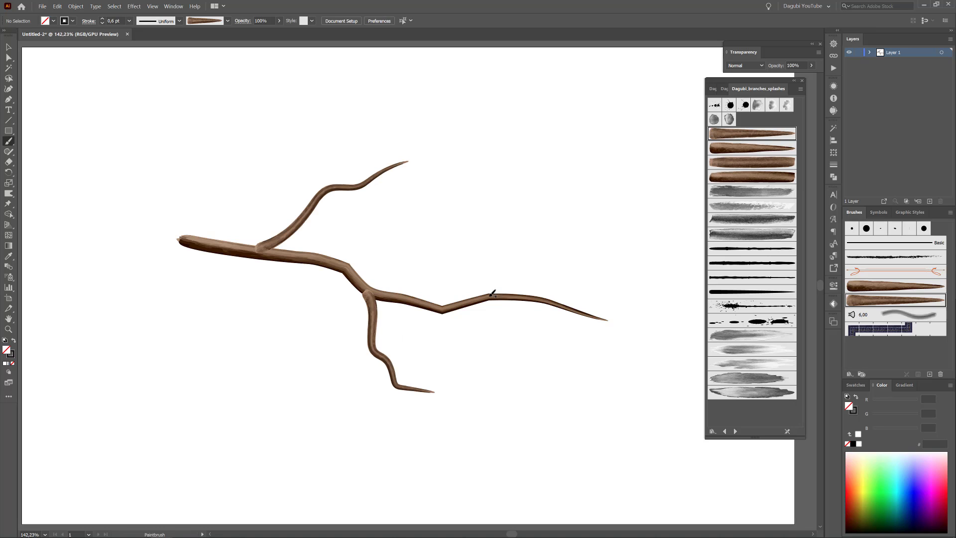
pyautogui.moveTo(563, 240); pyautogui.dragTo(600, 234)
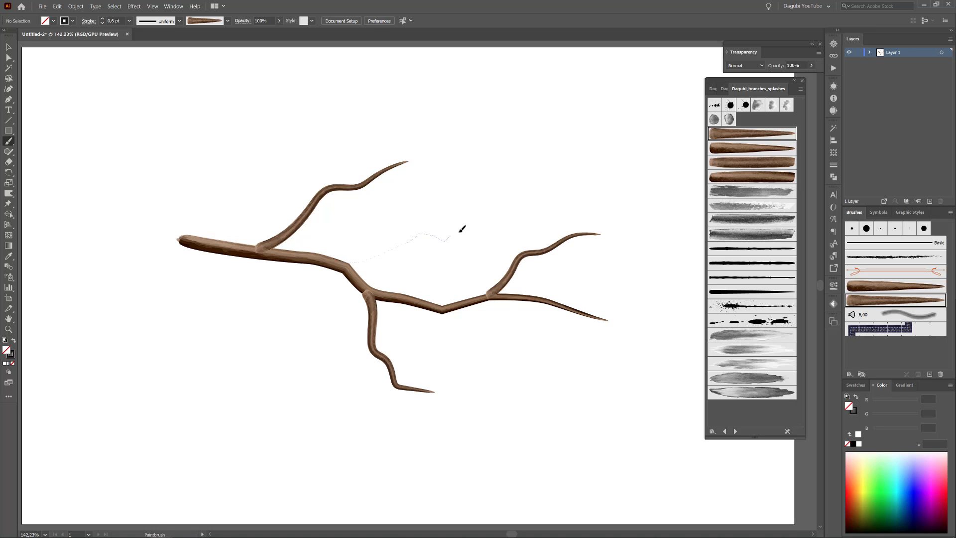
pyautogui.moveTo(461, 230); pyautogui.dragTo(471, 210)
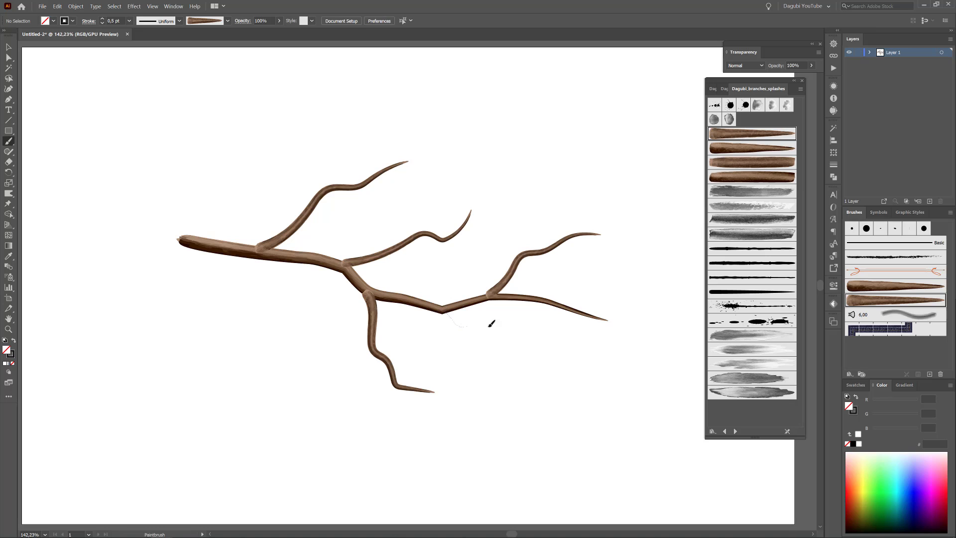
pyautogui.moveTo(490, 326); pyautogui.dragTo(524, 361)
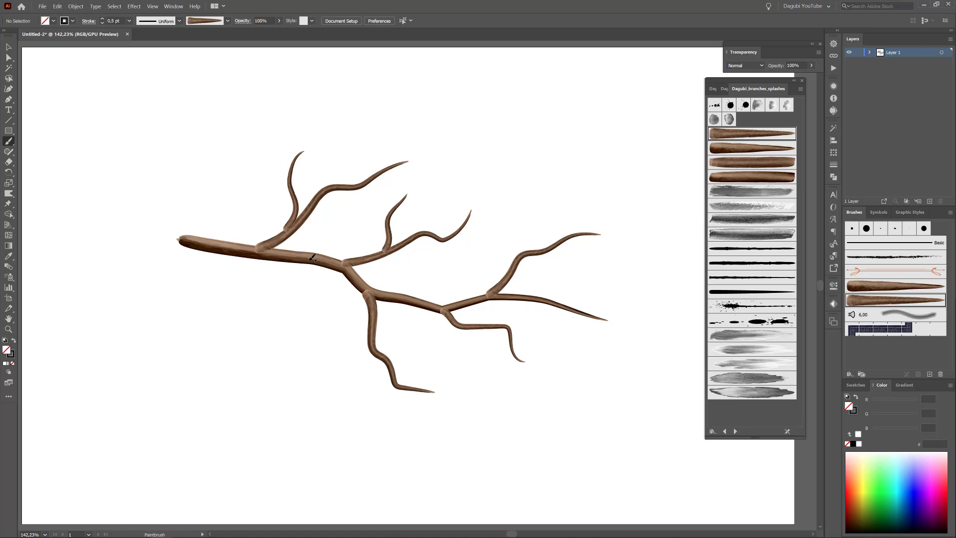
pyautogui.moveTo(310, 344); pyautogui.dragTo(338, 358)
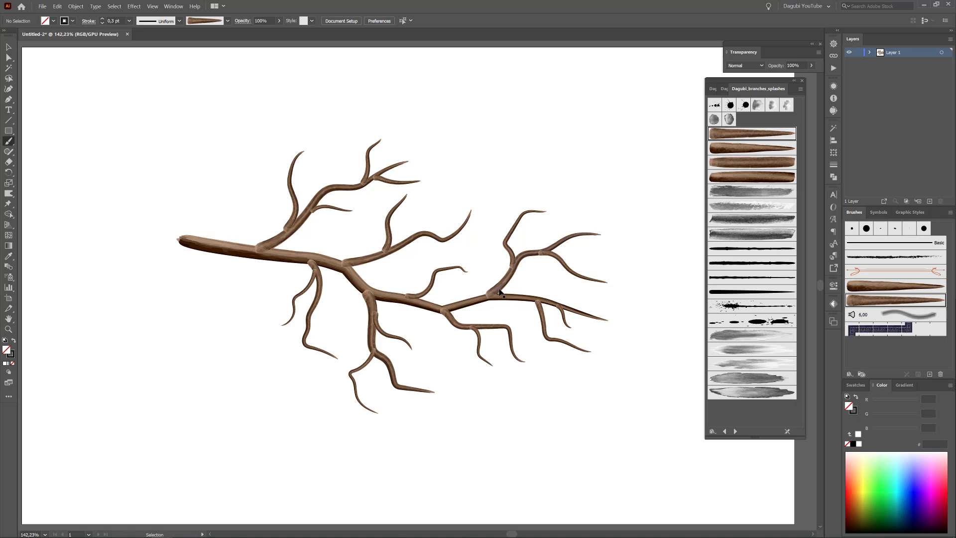
# Adjust anchors on the upper-left, middle, lower-right and lower-left twigs into angular bends
pyautogui.keyDown('ctrl'); pyautogui.click(138, 92); pyautogui.keyUp('ctrl')
pyautogui.moveTo(294, 192); pyautogui.dragTo(236, 143)
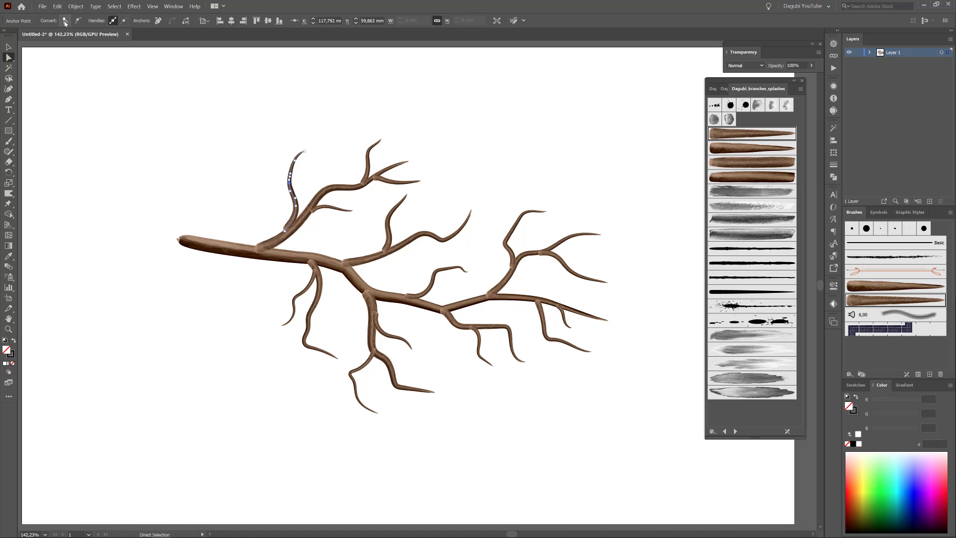
pyautogui.click(432, 271)
pyautogui.click(542, 334)
pyautogui.keyDown('shift'); pyautogui.click(512, 328); pyautogui.keyUp('shift')
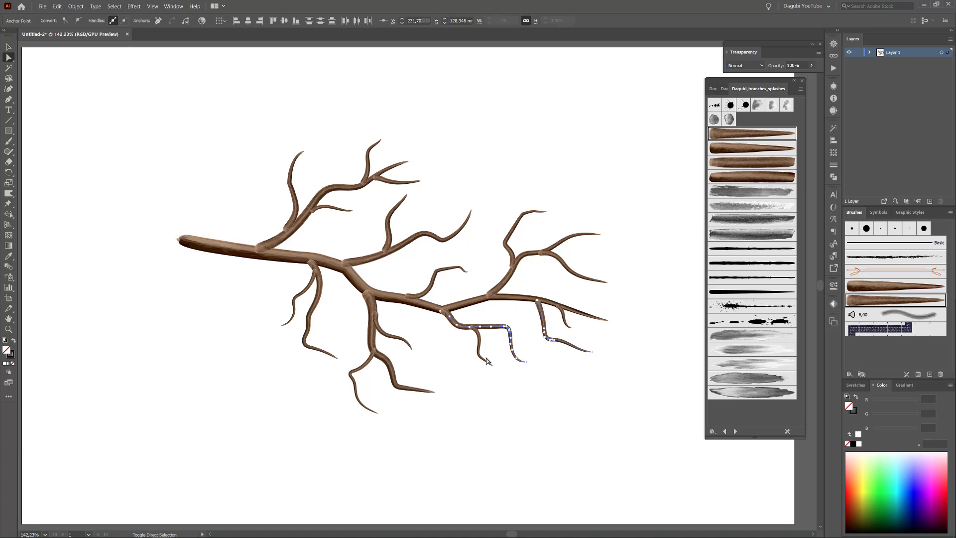
pyautogui.keyDown('shift'); pyautogui.click(356, 380); pyautogui.keyUp('shift')
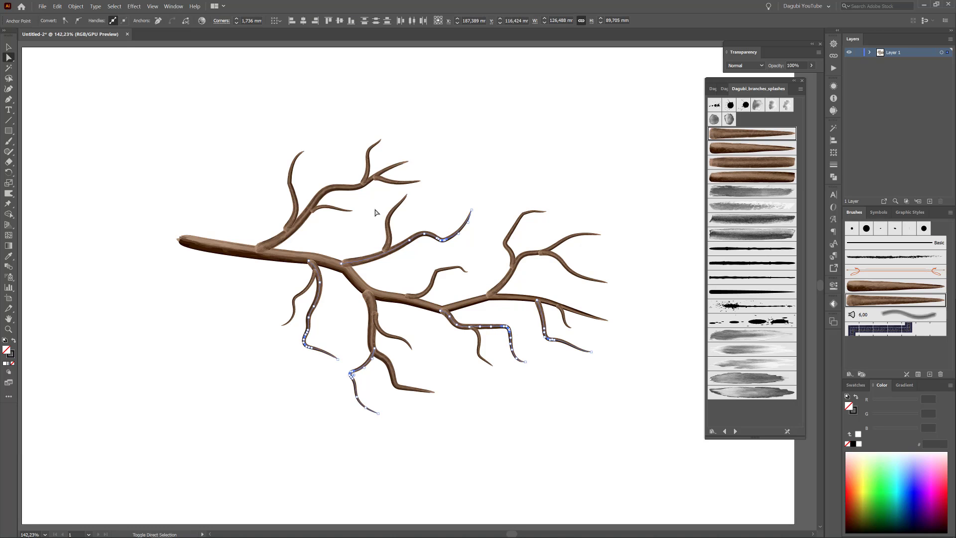
pyautogui.click(544, 146)
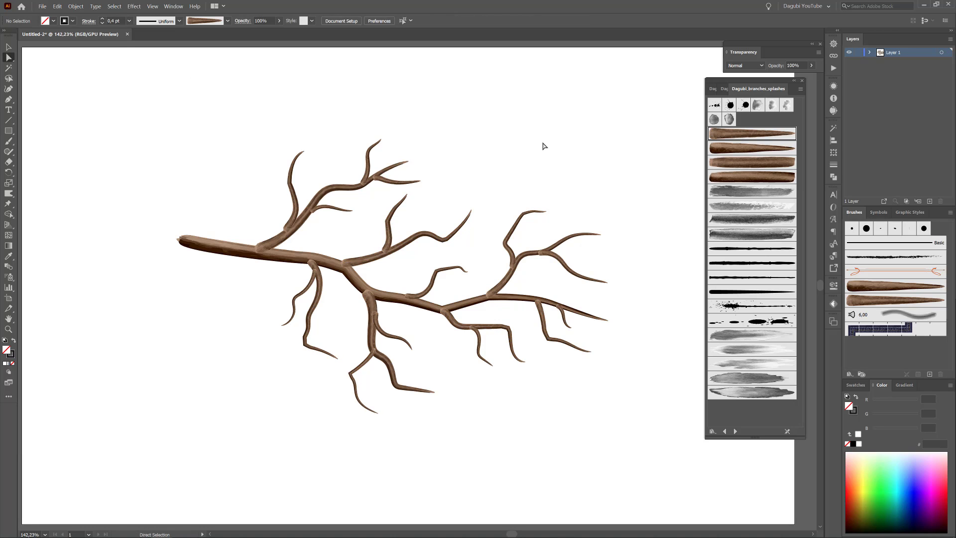
# Select all branch paths and expand their brush appearance into plain artwork
pyautogui.click(114, 6)
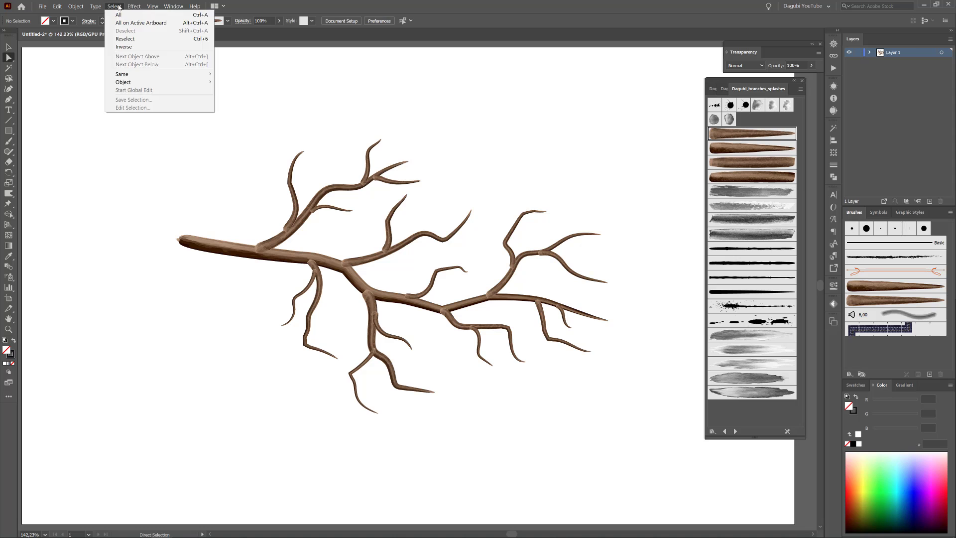
pyautogui.click(76, 6)
pyautogui.click(87, 99)
pyautogui.hotkey('ctrl', 'shift', 'a')
pyautogui.press('b')
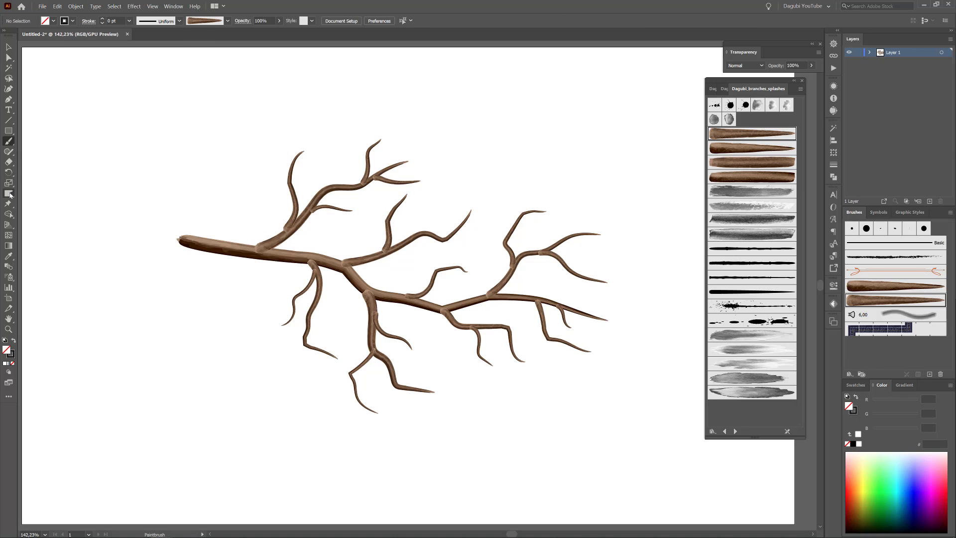
pyautogui.click(10, 194)
# Confirm the Warp tool options, select the upper branch group and hide its selection edges
pyautogui.doubleClick(9, 195)
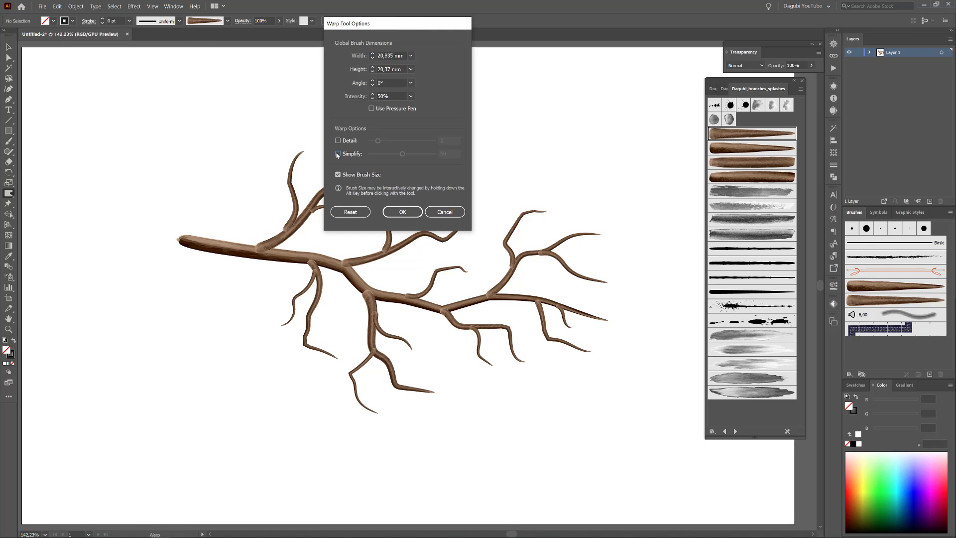
pyautogui.click(395, 211)
pyautogui.keyDown('alt'); pyautogui.scroll(5, 262, 229); pyautogui.keyUp('alt')
pyautogui.press('v')
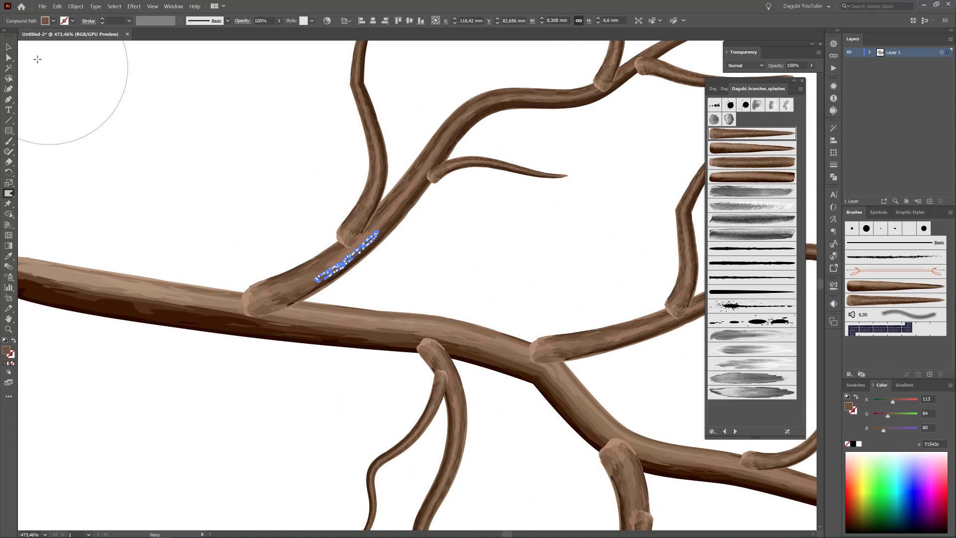
pyautogui.click(323, 263)
pyautogui.click(9, 194)
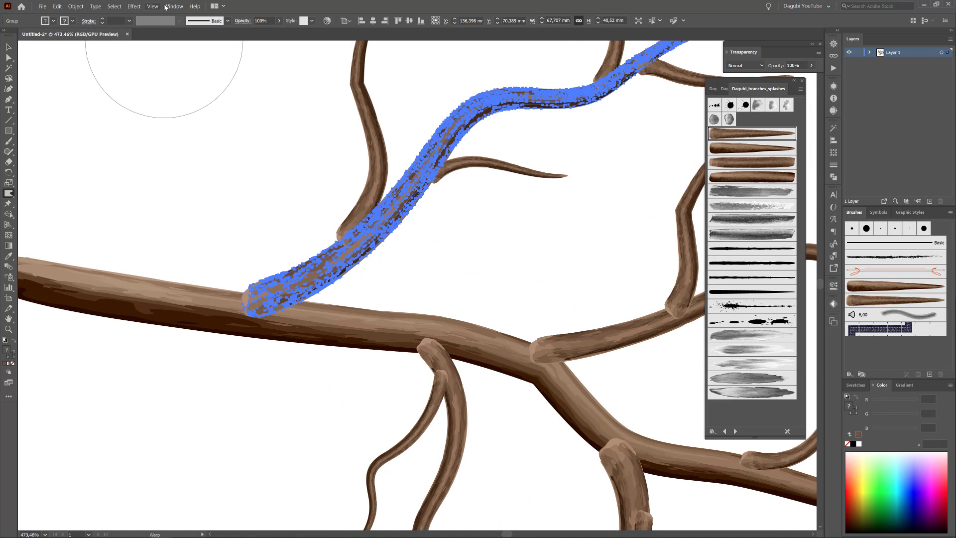
pyautogui.click(153, 6)
pyautogui.click(192, 148)
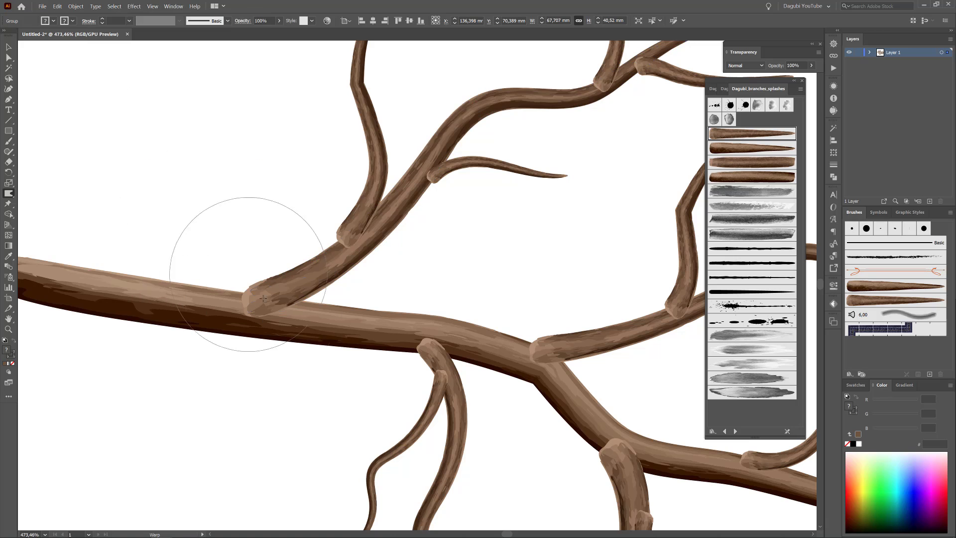
pyautogui.keyDown('alt'); pyautogui.scroll(2, 260, 281); pyautogui.keyUp('alt')
# Warp the first twig bases and upper branch junctions into smooth forks with the trunk
pyautogui.moveTo(329, 279); pyautogui.dragTo(305, 273)
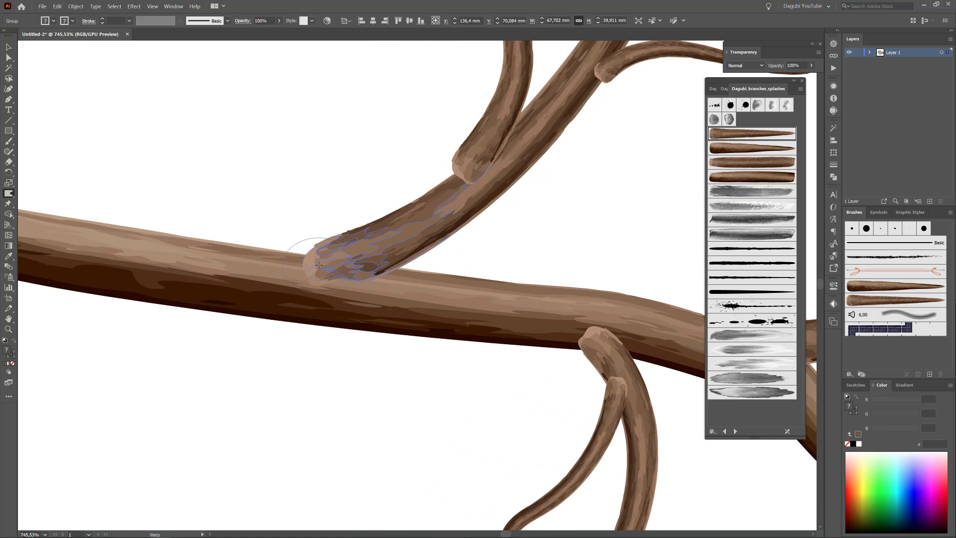
pyautogui.moveTo(408, 262); pyautogui.dragTo(451, 239)
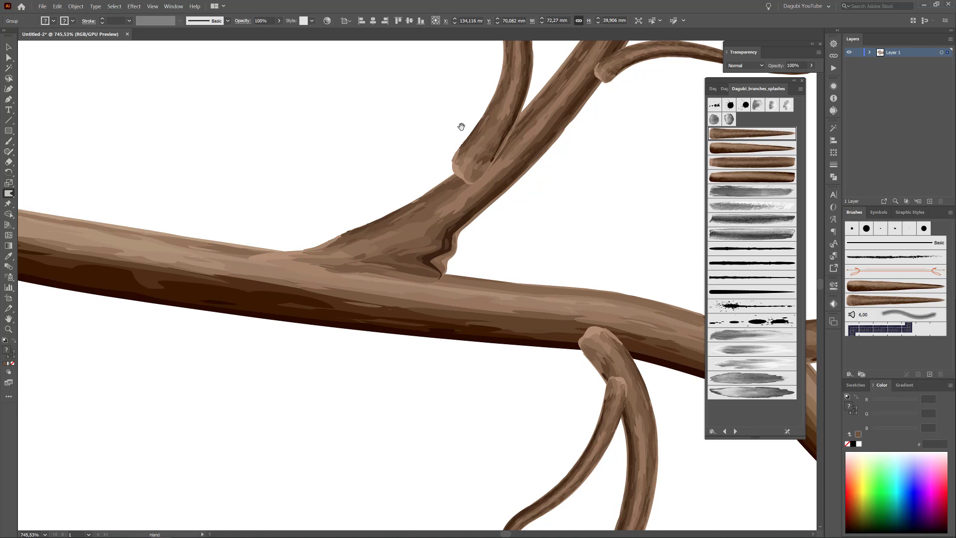
pyautogui.moveTo(461, 128)
pyautogui.mouseDown()
pyautogui.moveTo(379, 234)
pyautogui.moveTo(349, 295)
pyautogui.mouseUp()
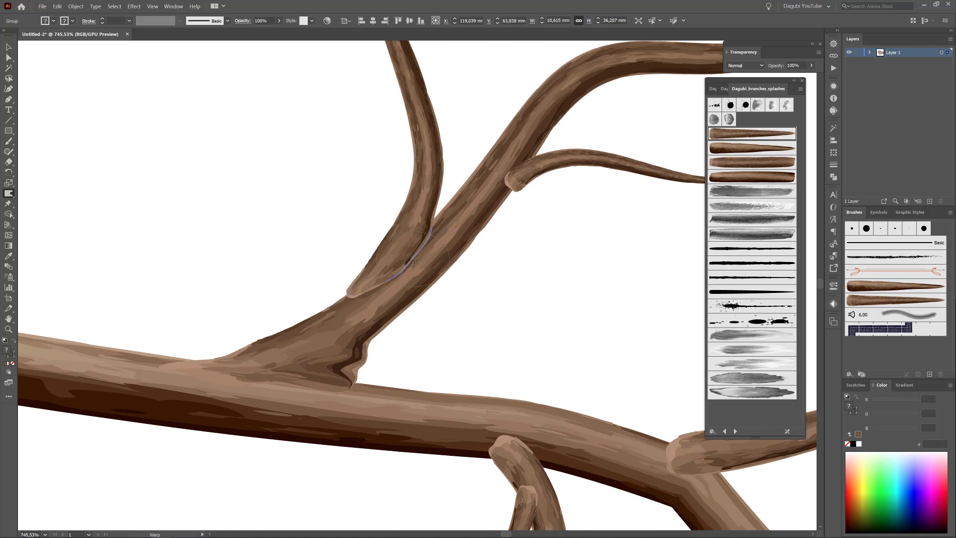
pyautogui.moveTo(409, 239); pyautogui.dragTo(443, 202)
pyautogui.moveTo(379, 304); pyautogui.dragTo(403, 273)
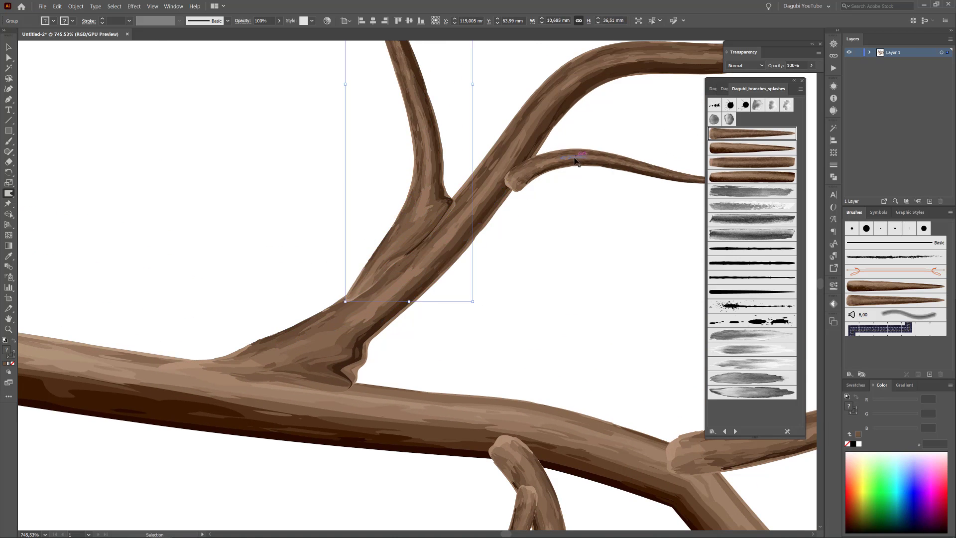
pyautogui.moveTo(508, 203); pyautogui.dragTo(539, 148)
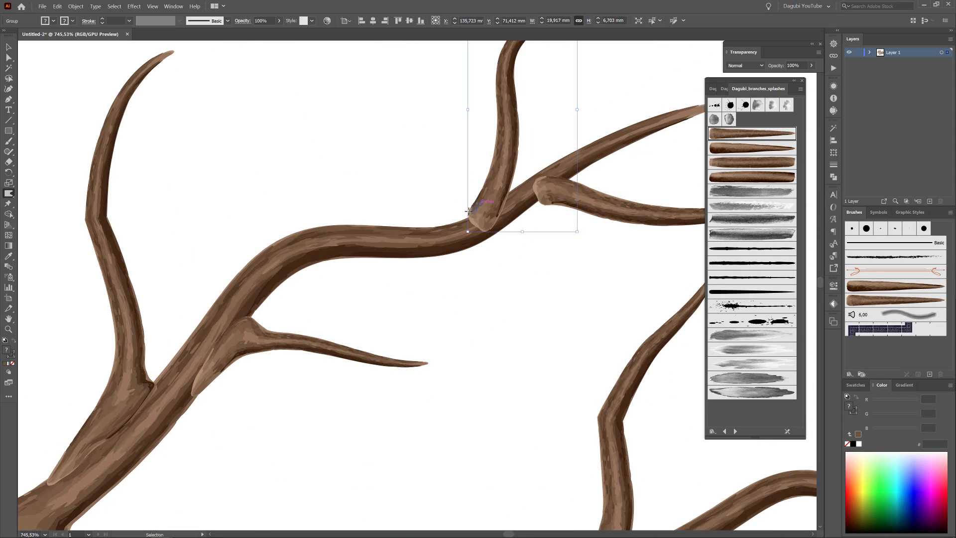
pyautogui.moveTo(469, 211)
pyautogui.mouseDown()
pyautogui.moveTo(491, 221)
pyautogui.moveTo(503, 192)
pyautogui.mouseUp()
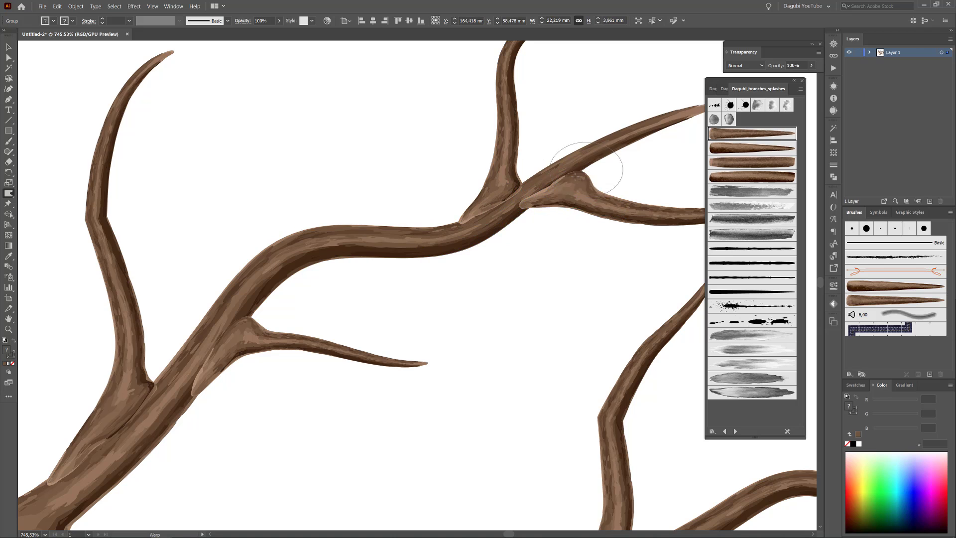
pyautogui.moveTo(498, 370)
pyautogui.mouseDown()
pyautogui.moveTo(440, 223)
pyautogui.moveTo(438, 190)
pyautogui.moveTo(430, 194)
pyautogui.mouseUp()
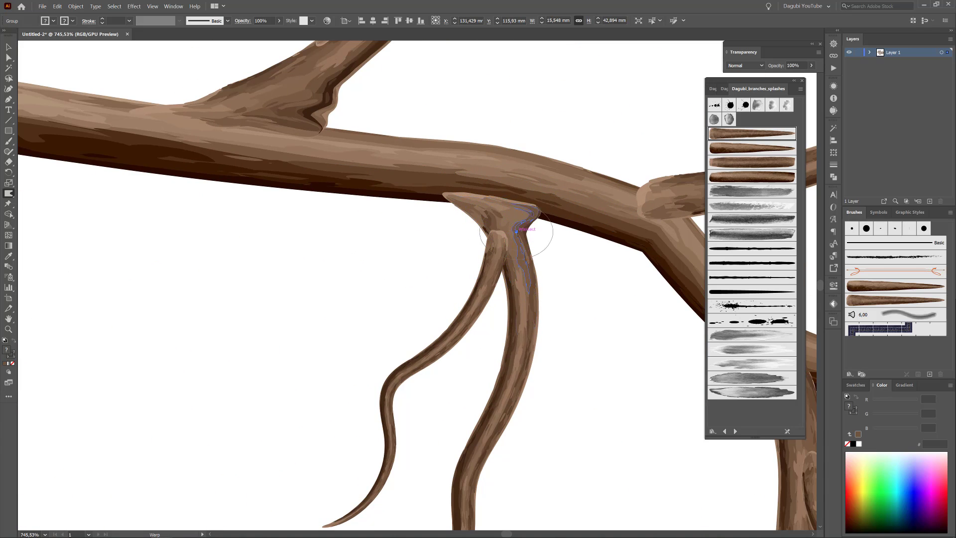
pyautogui.moveTo(531, 228)
pyautogui.mouseDown()
pyautogui.moveTo(506, 244)
pyautogui.moveTo(486, 231)
pyautogui.mouseUp()
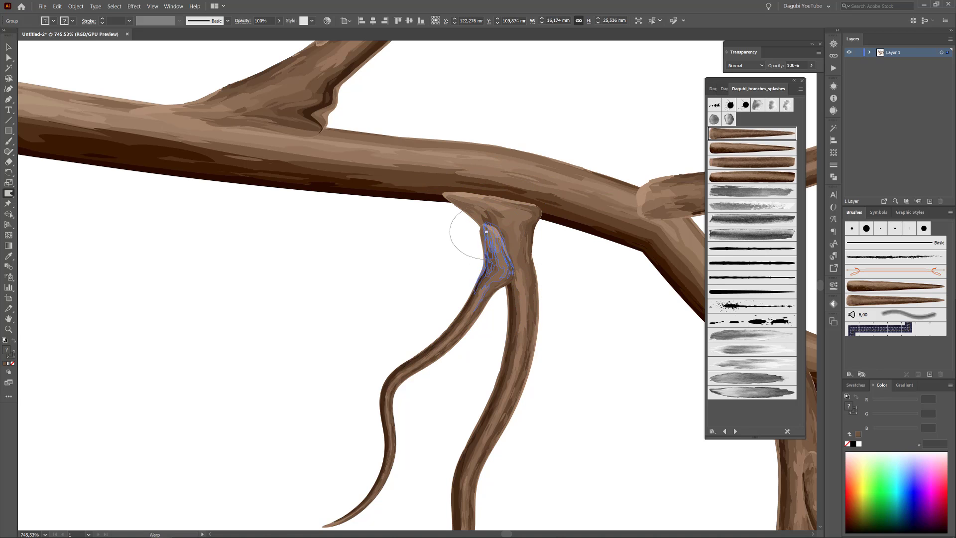
pyautogui.moveTo(559, 338); pyautogui.dragTo(499, 287)
pyautogui.scroll(-2, 499, 286)
pyautogui.scroll(3, 459, 274)
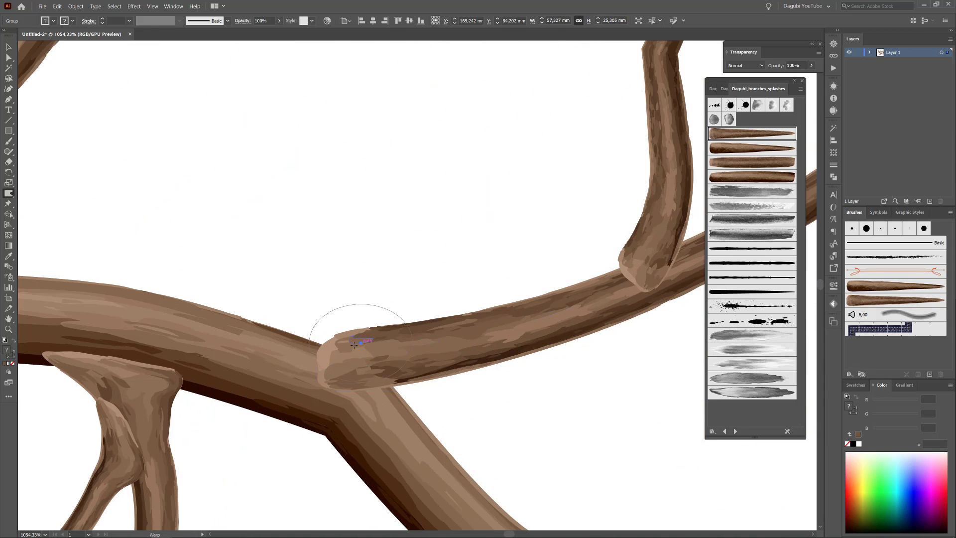
pyautogui.moveTo(353, 342)
pyautogui.mouseDown()
pyautogui.moveTo(322, 381)
pyautogui.moveTo(351, 388)
pyautogui.mouseUp()
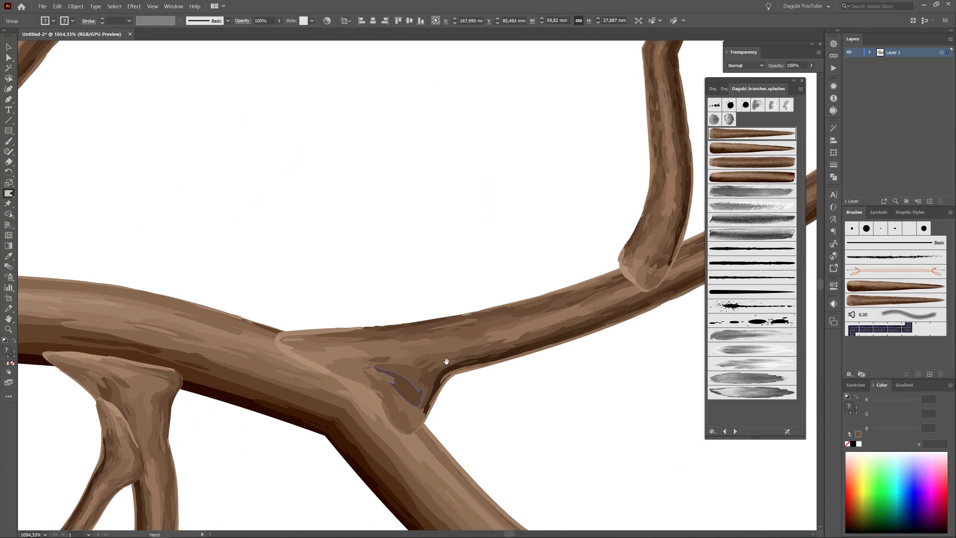
# Fillet the upper branch into the horizontal branch and blend the lower branch's cap into the joint
pyautogui.hscroll(5, 424, 219)
pyautogui.hotkey('shift', 'r')
pyautogui.moveTo(423, 219); pyautogui.dragTo(448, 278)
pyautogui.moveTo(502, 213); pyautogui.dragTo(523, 160)
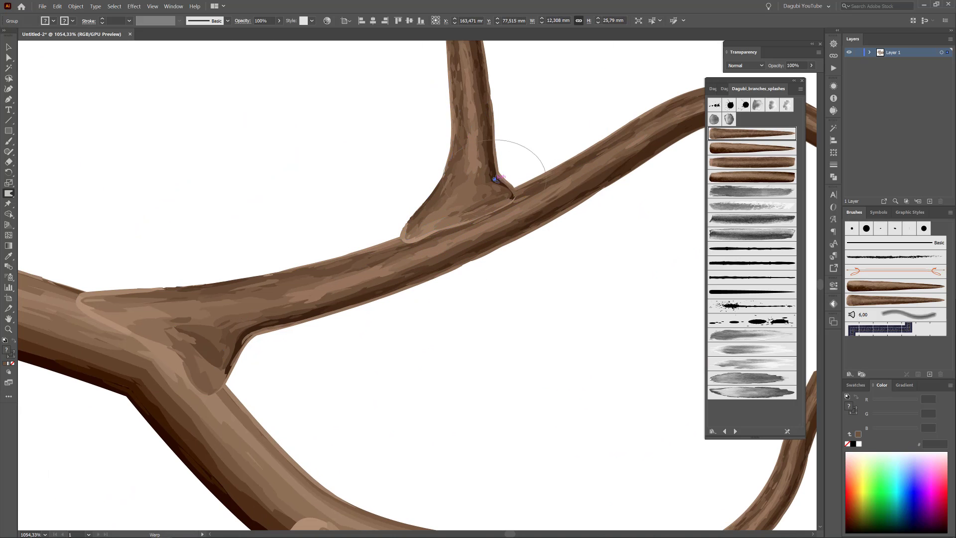
pyautogui.moveTo(438, 230); pyautogui.dragTo(403, 239)
pyautogui.scroll(-3, 403, 238)
pyautogui.scroll(-3, 425, 316)
pyautogui.scroll(-5, 424, 316)
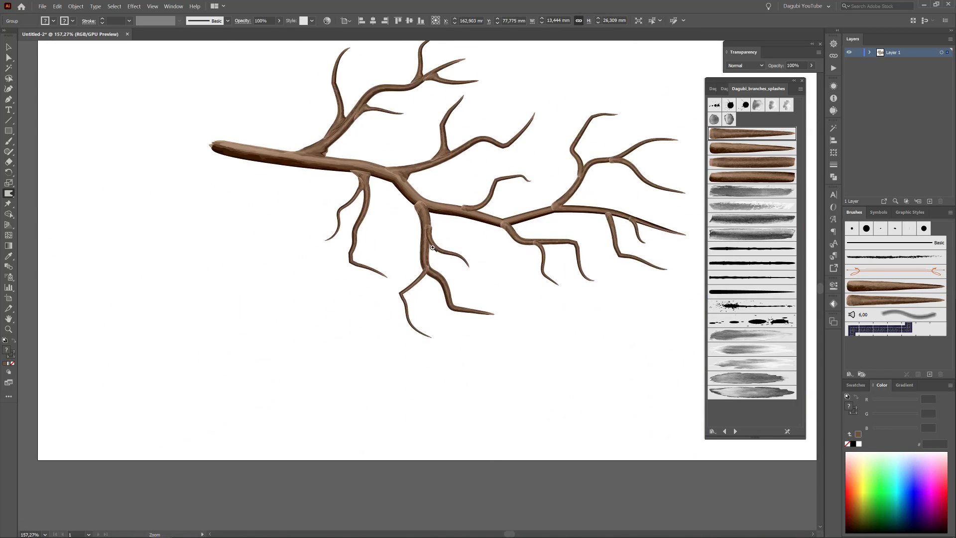
pyautogui.scroll(8, 473, 194)
pyautogui.hotkey('shift', 'r')
pyautogui.moveTo(478, 170)
pyautogui.mouseDown()
pyautogui.moveTo(417, 154)
pyautogui.moveTo(493, 149)
pyautogui.moveTo(546, 174)
pyautogui.mouseUp()
pyautogui.moveTo(436, 149); pyautogui.dragTo(412, 144)
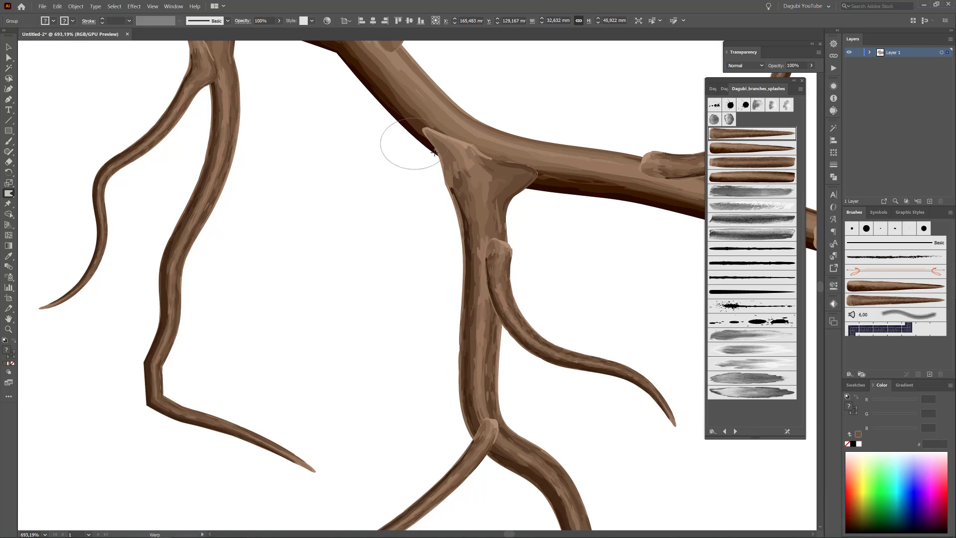
pyautogui.moveTo(501, 261); pyautogui.dragTo(505, 220)
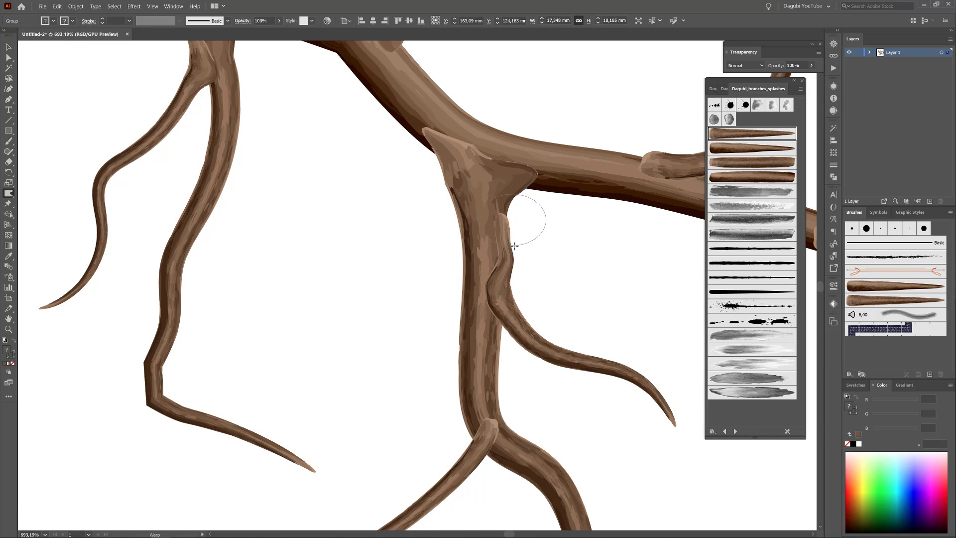
pyautogui.moveTo(514, 259); pyautogui.dragTo(508, 226)
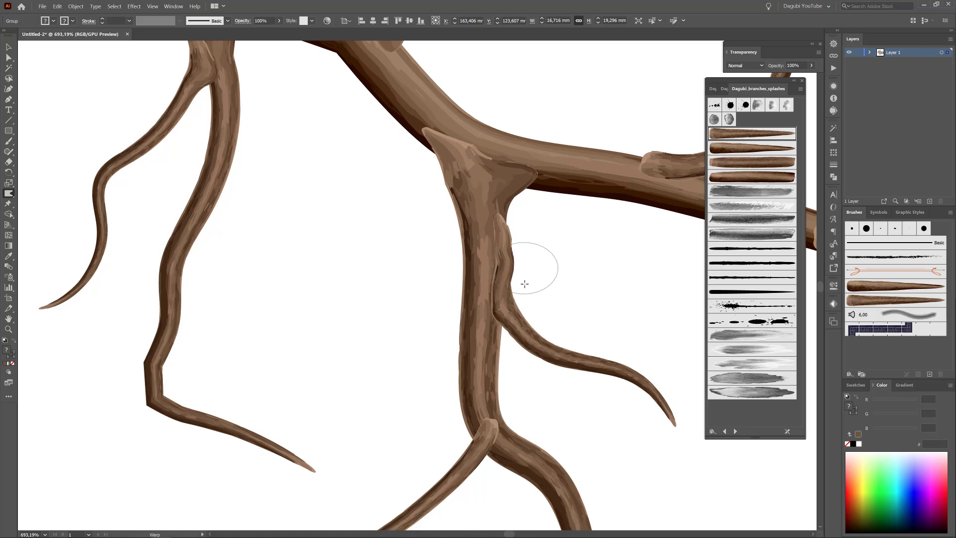
pyautogui.scroll(-5, 473, 297)
pyautogui.moveTo(491, 288)
pyautogui.mouseDown()
pyautogui.moveTo(442, 235)
pyautogui.moveTo(519, 264)
pyautogui.moveTo(439, 239)
pyautogui.mouseUp()
pyautogui.scroll(-5, 608, 317)
pyautogui.scroll(5, 465, 248)
pyautogui.hscroll(5, 438, 239)
pyautogui.scroll(-1, 356, 154)
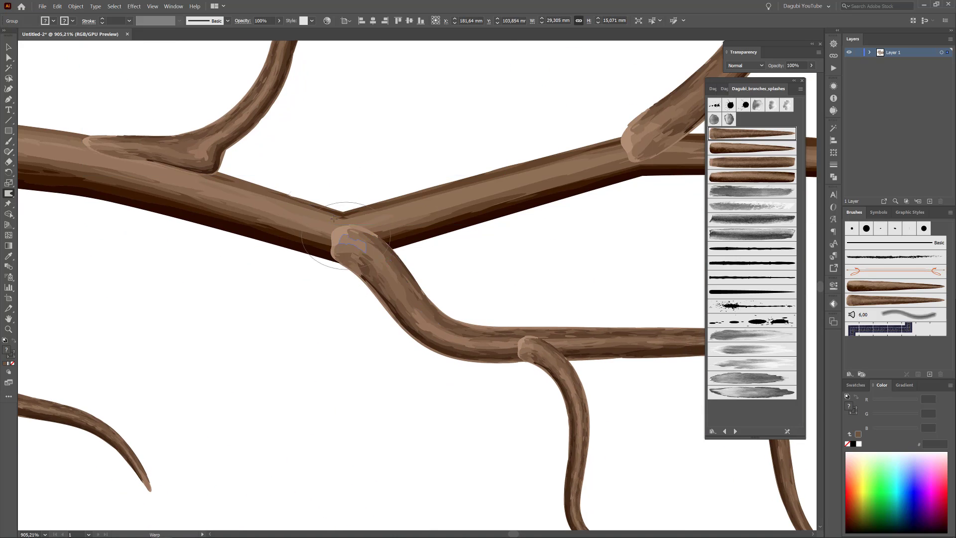
# Warp the remaining fork joints along the lower limb so they blend into it
pyautogui.moveTo(379, 234)
pyautogui.mouseDown()
pyautogui.moveTo(392, 238)
pyautogui.moveTo(343, 254)
pyautogui.mouseUp()
pyautogui.scroll(-3, 436, 284)
pyautogui.hscroll(4, 435, 283)
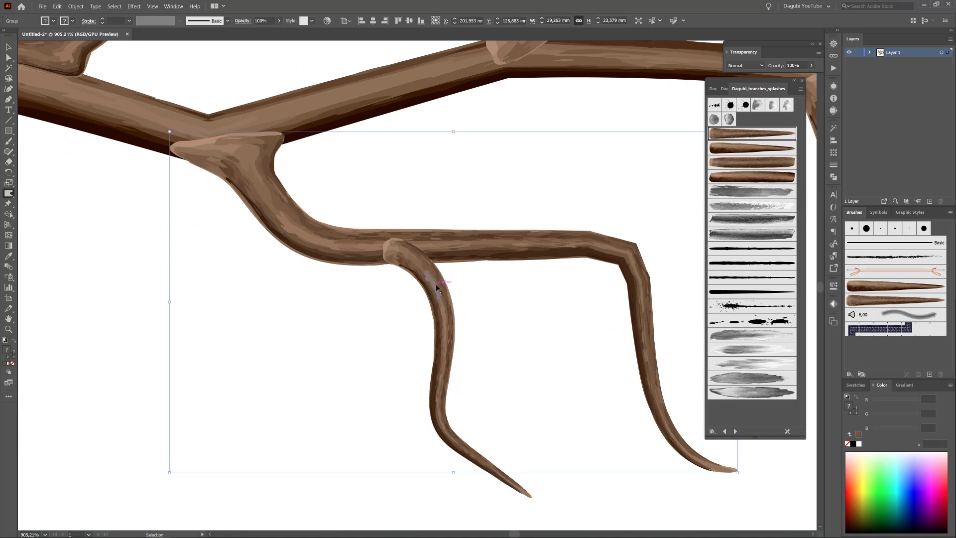
pyautogui.moveTo(455, 253); pyautogui.dragTo(367, 267)
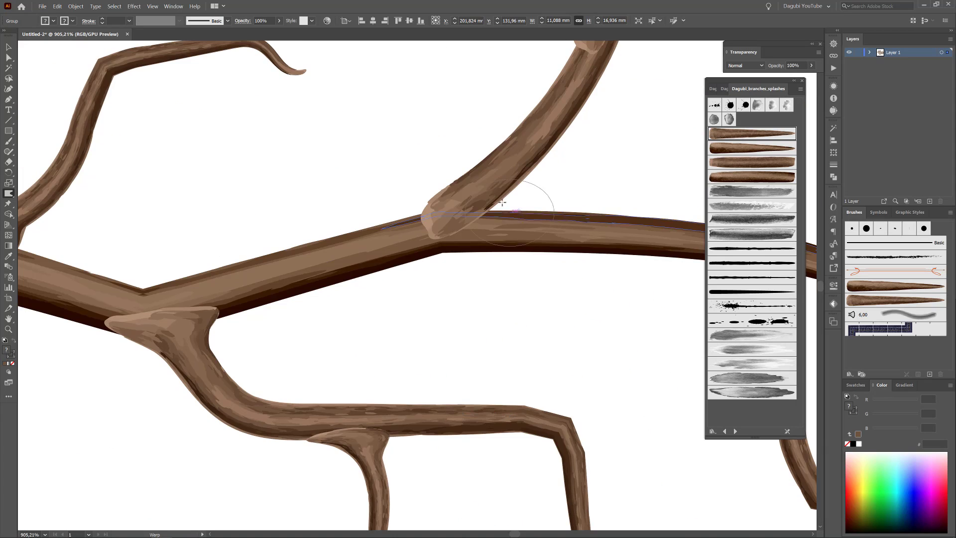
pyautogui.scroll(4, 364, 267)
pyautogui.hscroll(1, 364, 267)
pyautogui.moveTo(452, 228); pyautogui.dragTo(395, 209)
pyautogui.scroll(3, 410, 289)
pyautogui.hscroll(2, 410, 289)
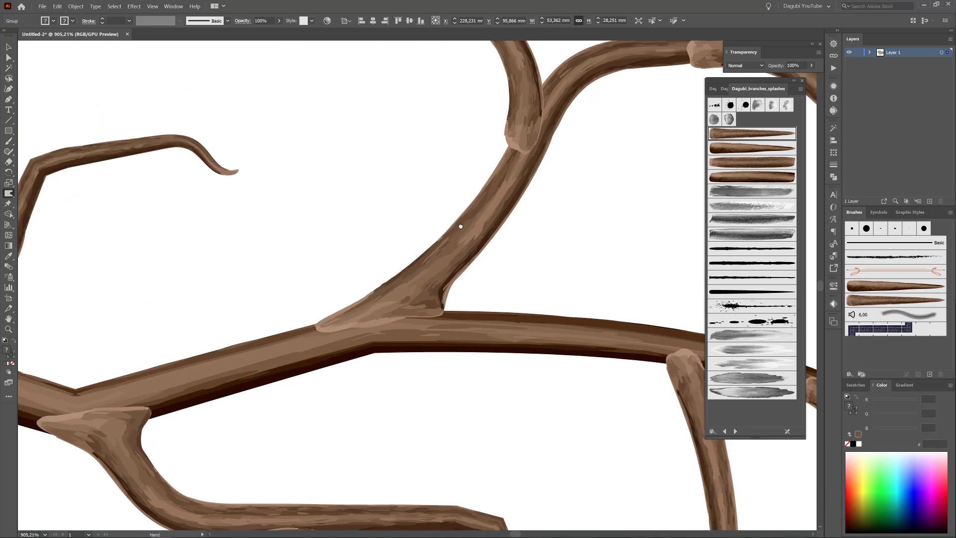
pyautogui.scroll(3, 411, 289)
pyautogui.hscroll(2, 410, 289)
pyautogui.moveTo(384, 245); pyautogui.dragTo(412, 278)
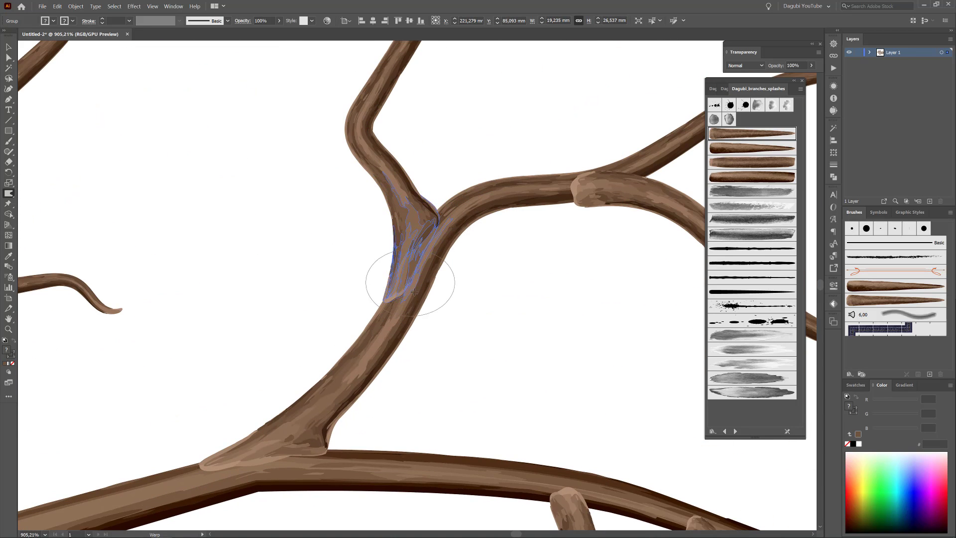
pyautogui.moveTo(585, 185)
pyautogui.mouseDown()
pyautogui.moveTo(356, 281)
pyautogui.moveTo(373, 278)
pyautogui.moveTo(352, 273)
pyautogui.mouseUp()
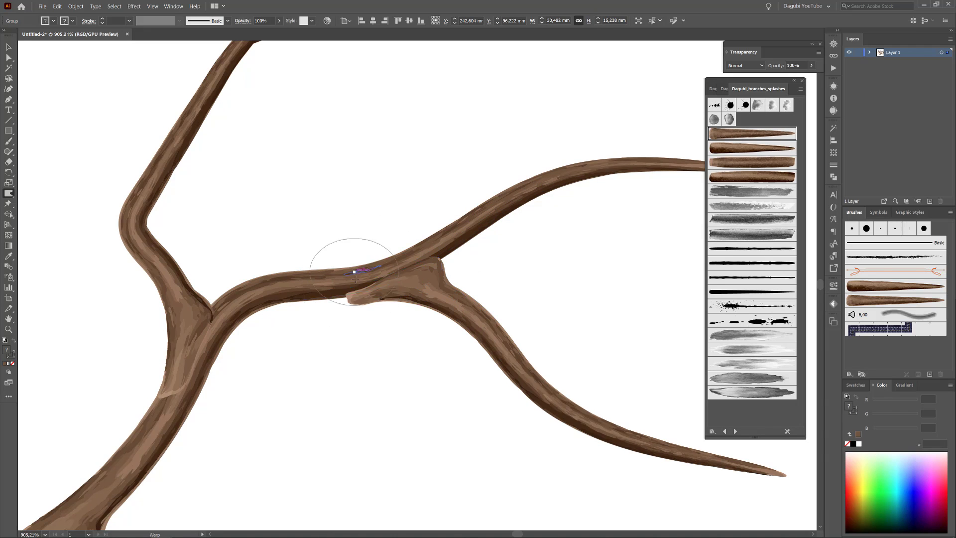
pyautogui.moveTo(373, 310); pyautogui.dragTo(384, 256)
# Fit the whole drawing in view and pull both right side-branch joints toward the main branch
pyautogui.hotkey('ctrl', '0')
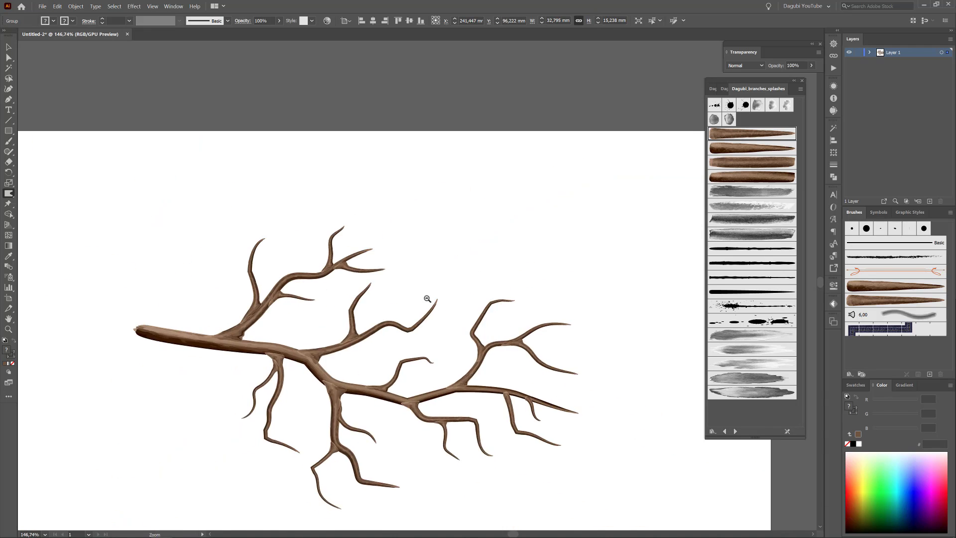
pyautogui.scroll(5, 497, 319)
pyautogui.scroll(2, 497, 319)
pyautogui.moveTo(525, 303); pyautogui.dragTo(492, 273)
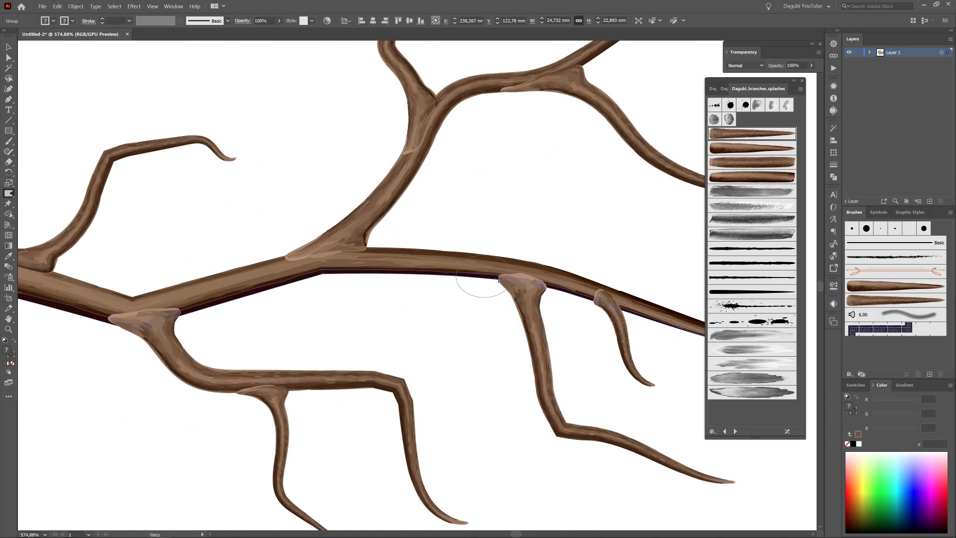
pyautogui.moveTo(604, 312); pyautogui.dragTo(562, 288)
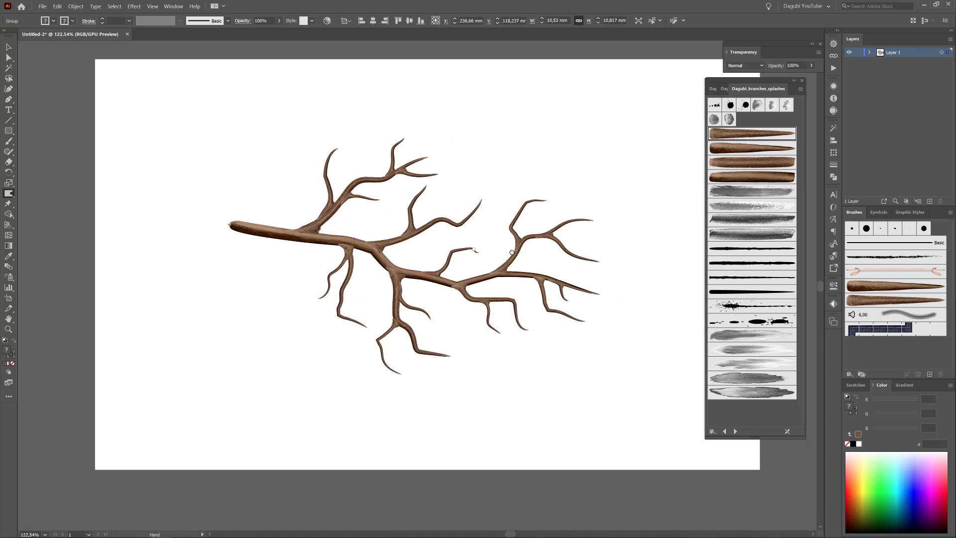
# Warp the main branch's underside and smooth it at the side-branch junction
pyautogui.scroll(2, 149, 183)
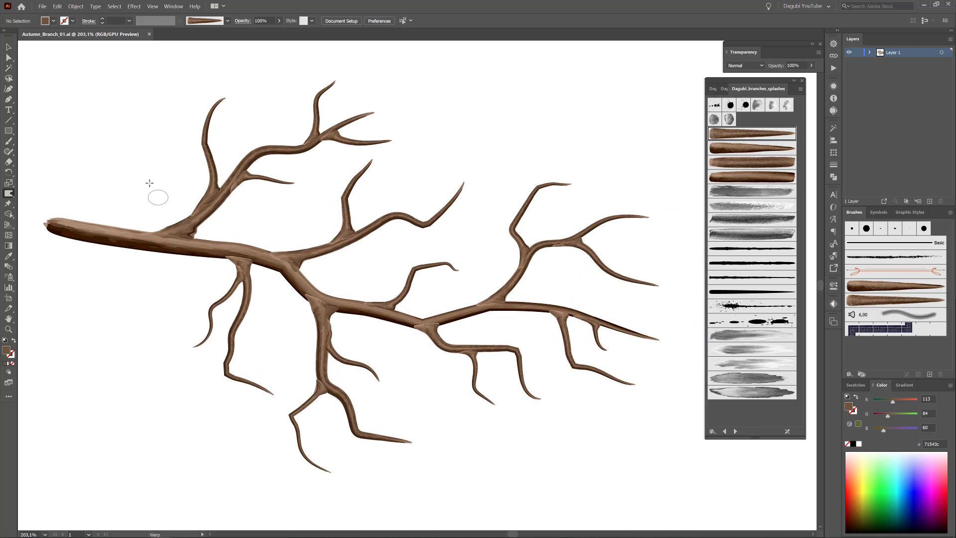
pyautogui.moveTo(171, 260); pyautogui.dragTo(244, 236)
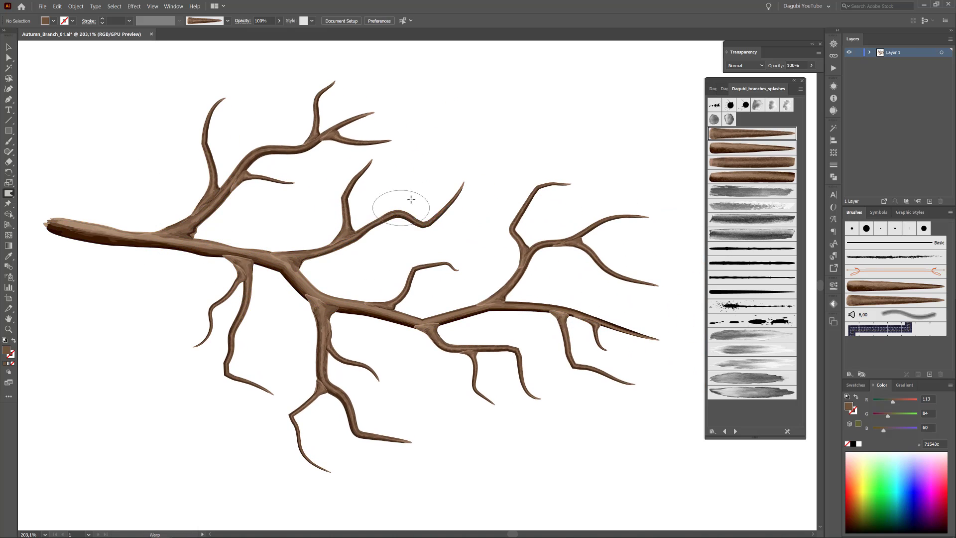
pyautogui.moveTo(407, 202); pyautogui.dragTo(438, 219)
pyautogui.moveTo(356, 302); pyautogui.dragTo(280, 270)
pyautogui.moveTo(365, 299); pyautogui.dragTo(414, 291)
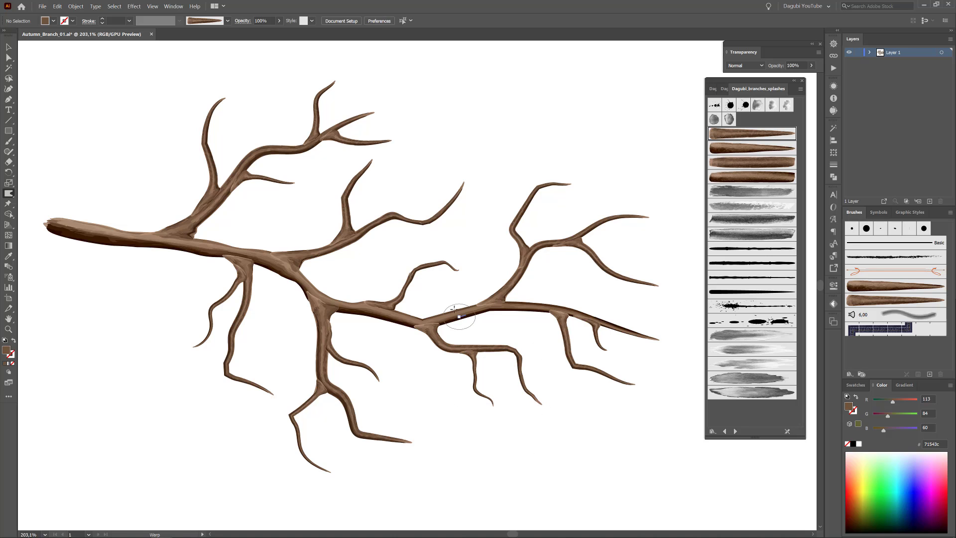
# Smooth the main right branch and its tip, ease the upper kink and reshape the lower-left twig
pyautogui.moveTo(454, 309); pyautogui.dragTo(566, 307)
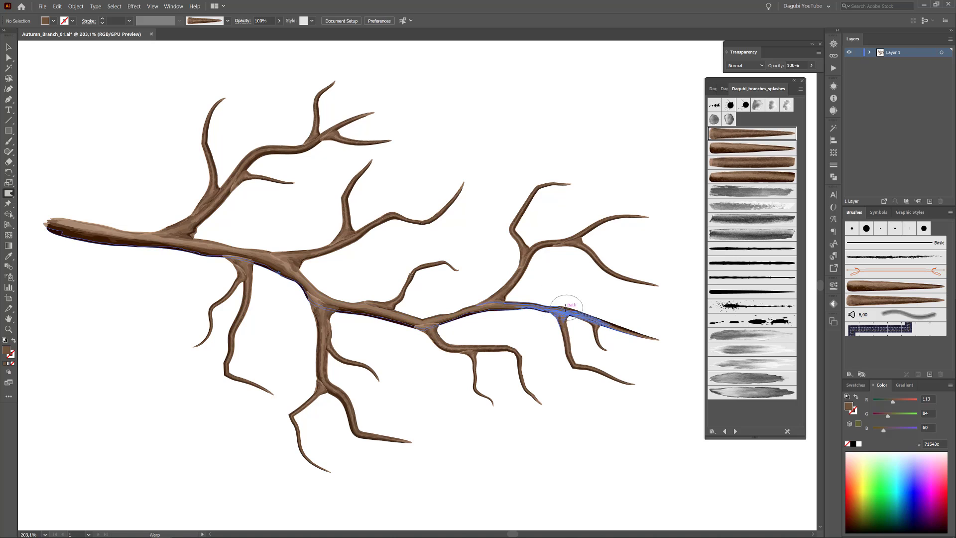
pyautogui.moveTo(566, 307); pyautogui.dragTo(650, 337)
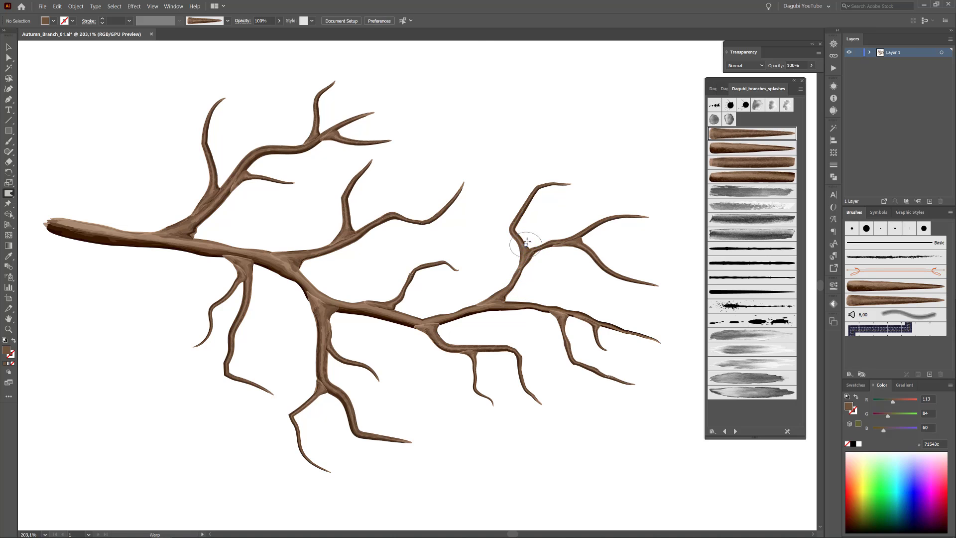
pyautogui.moveTo(527, 243); pyautogui.dragTo(512, 251)
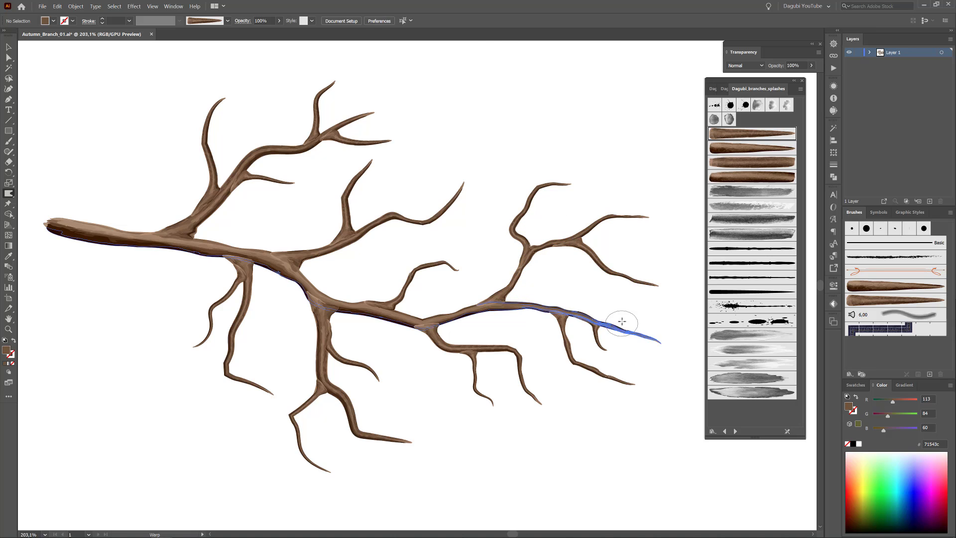
pyautogui.moveTo(244, 153); pyautogui.dragTo(248, 155)
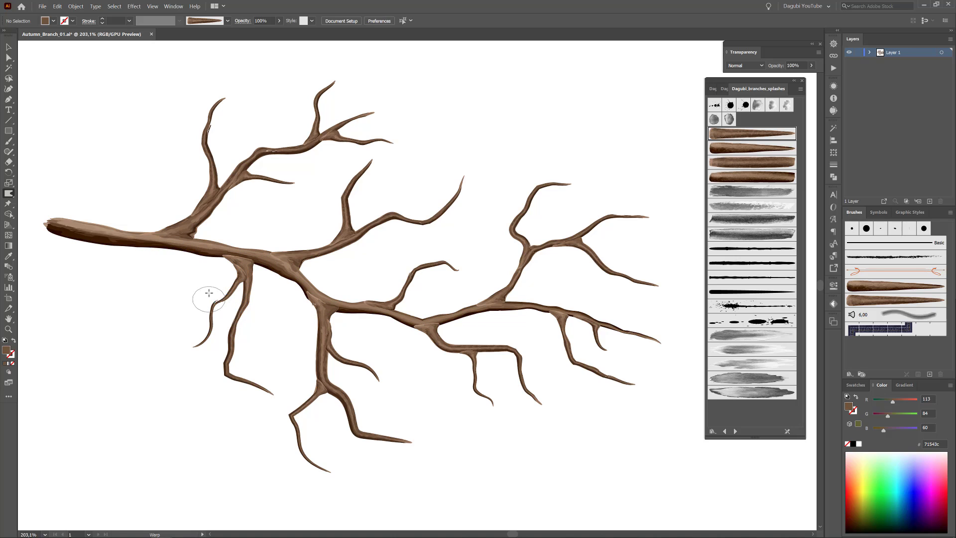
pyautogui.moveTo(215, 298); pyautogui.dragTo(209, 299)
pyautogui.moveTo(187, 214)
pyautogui.mouseDown()
pyautogui.moveTo(212, 219)
pyautogui.moveTo(234, 251)
pyautogui.mouseUp()
# Duplicate Layer 1 as a backup copy and merge the branch pieces with Pathfinder Unite
pyautogui.scroll(5, 380, 213)
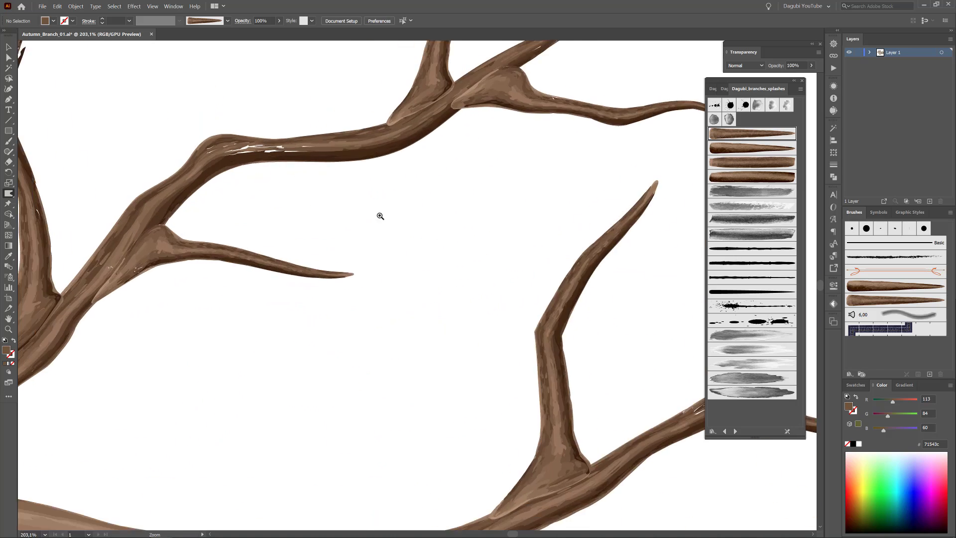
pyautogui.scroll(3, 421, 248)
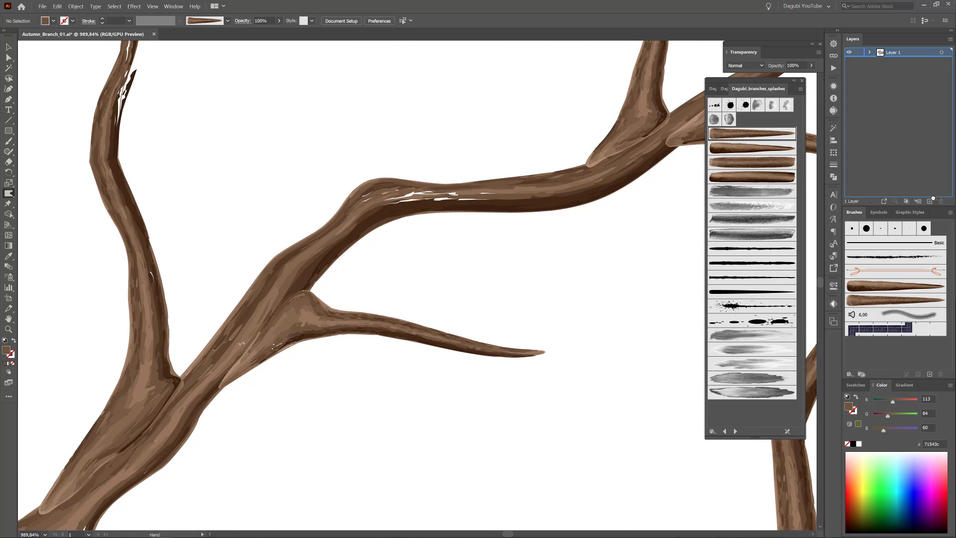
pyautogui.moveTo(892, 52); pyautogui.dragTo(864, 71)
pyautogui.click(942, 62)
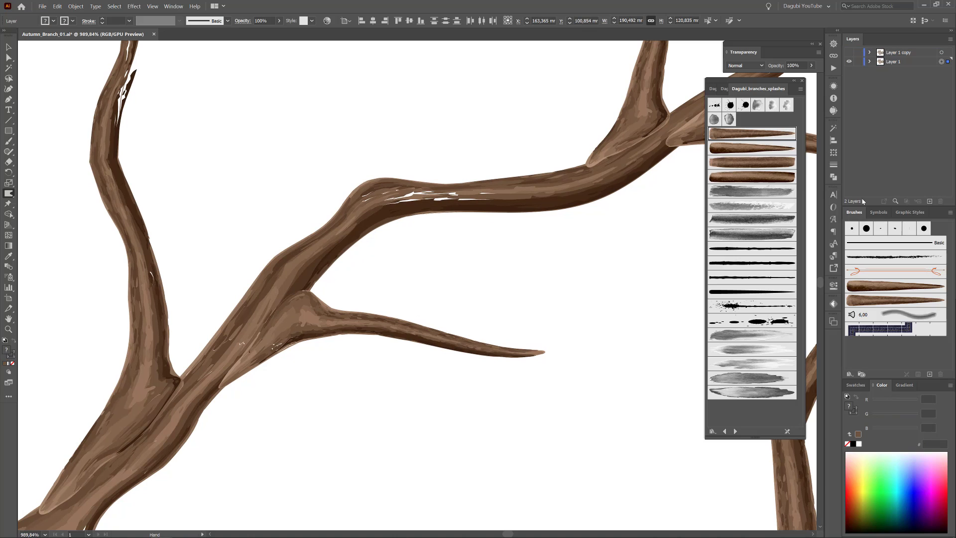
pyautogui.click(834, 178)
pyautogui.click(732, 148)
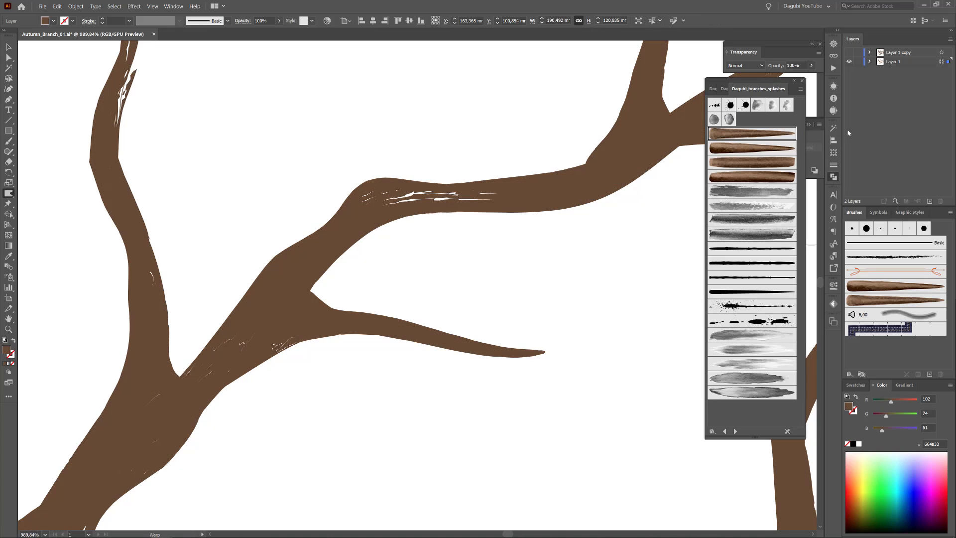
# Select the merged branch outline, invert the selection, and delete the leftover texture fragments
pyautogui.click(9, 57)
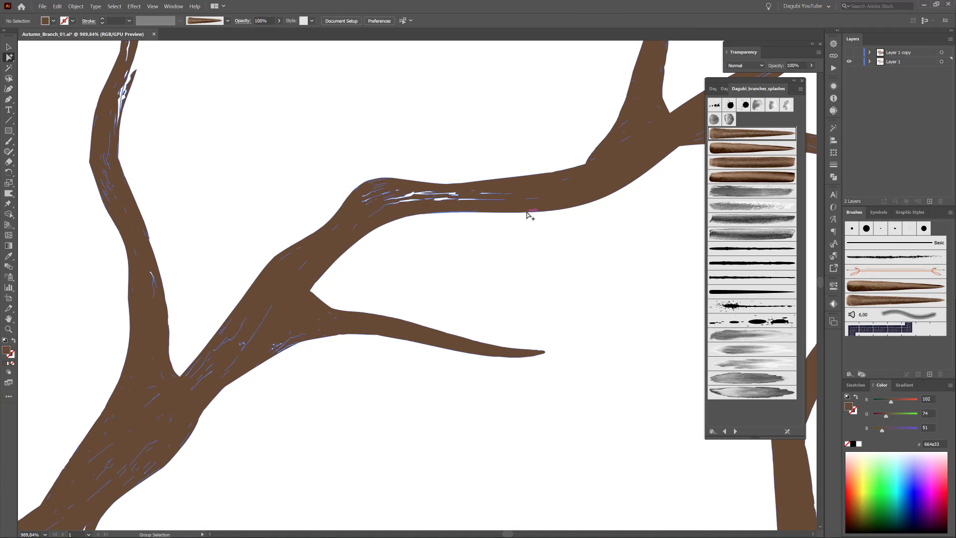
pyautogui.keyDown('alt'); pyautogui.click(598, 170); pyautogui.keyUp('alt')
pyautogui.click(577, 207)
pyautogui.click(114, 6)
pyautogui.click(124, 47)
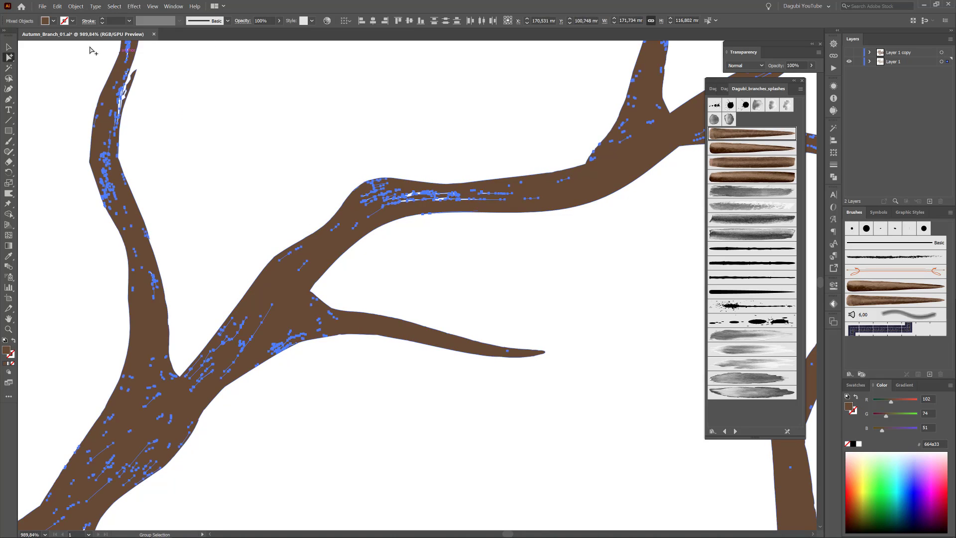
pyautogui.click(57, 5)
pyautogui.click(74, 31)
# Lasso anchor points along the branch's inner edge and zoom in on the notch
pyautogui.moveTo(225, 107); pyautogui.dragTo(411, 264)
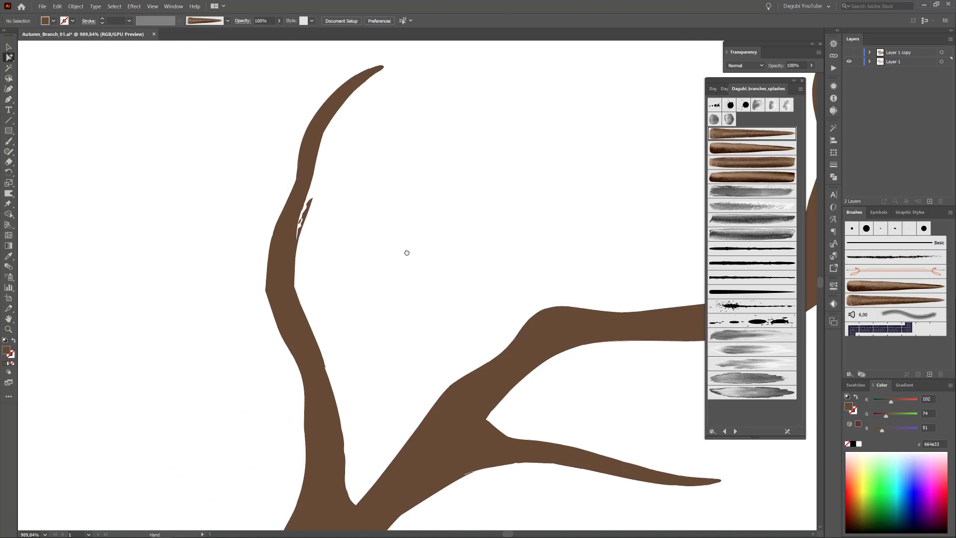
pyautogui.click(8, 78)
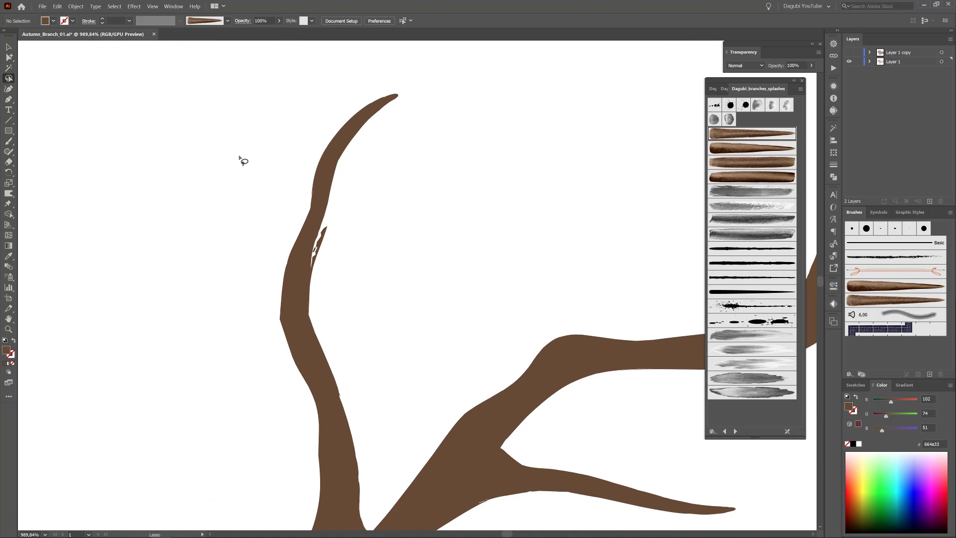
pyautogui.moveTo(242, 158)
pyautogui.mouseDown()
pyautogui.moveTo(337, 194)
pyautogui.moveTo(305, 269)
pyautogui.mouseUp()
pyautogui.click(125, 21)
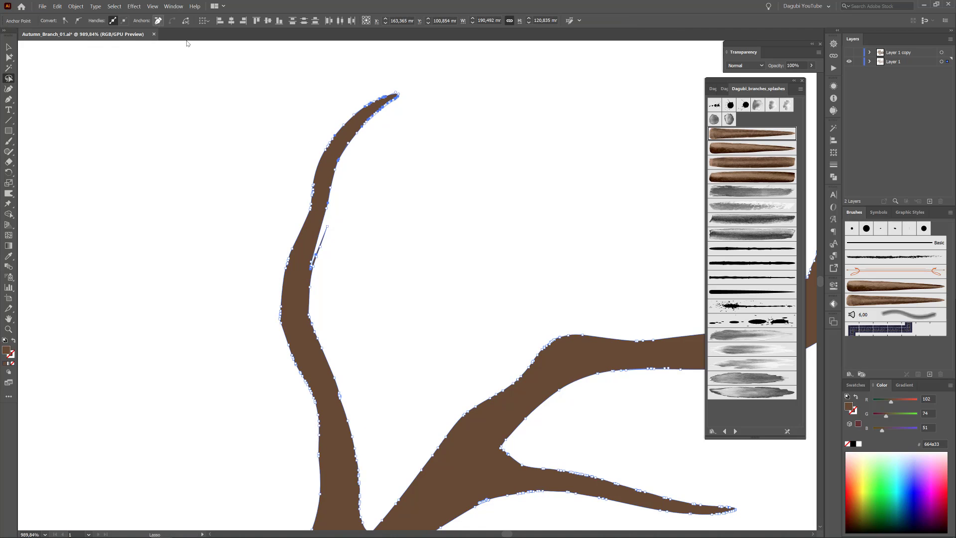
pyautogui.click(42, 6)
pyautogui.press('Escape')
pyautogui.scroll(5, 301, 207)
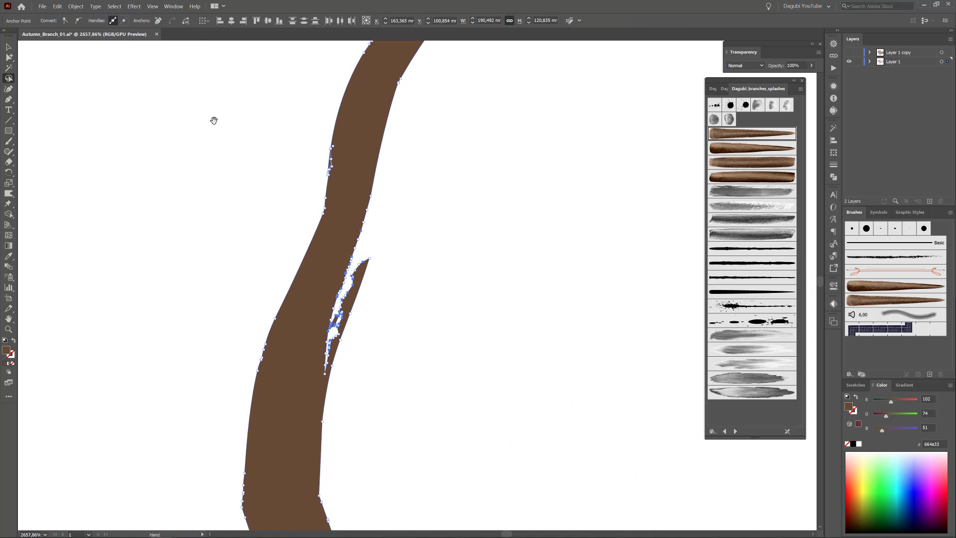
pyautogui.click(214, 117)
# Redraw the jagged edge on the upper twig smoothly with the Pencil tool
pyautogui.moveTo(9, 151); pyautogui.dragTo(38, 162)
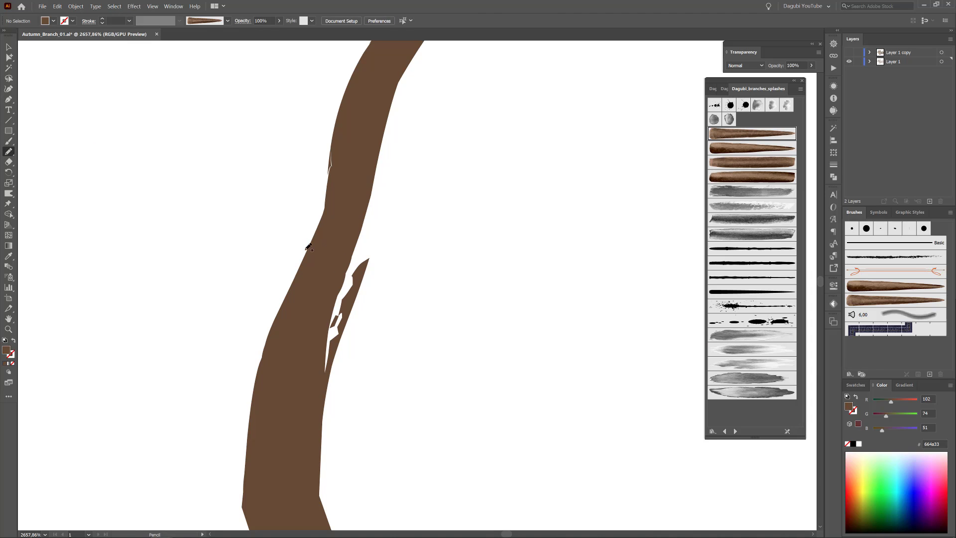
pyautogui.moveTo(371, 257); pyautogui.dragTo(354, 192)
pyautogui.moveTo(364, 271); pyautogui.dragTo(365, 268)
pyautogui.scroll(-3, 514, 257)
pyautogui.scroll(-3, 556, 265)
pyautogui.scroll(-3, 596, 207)
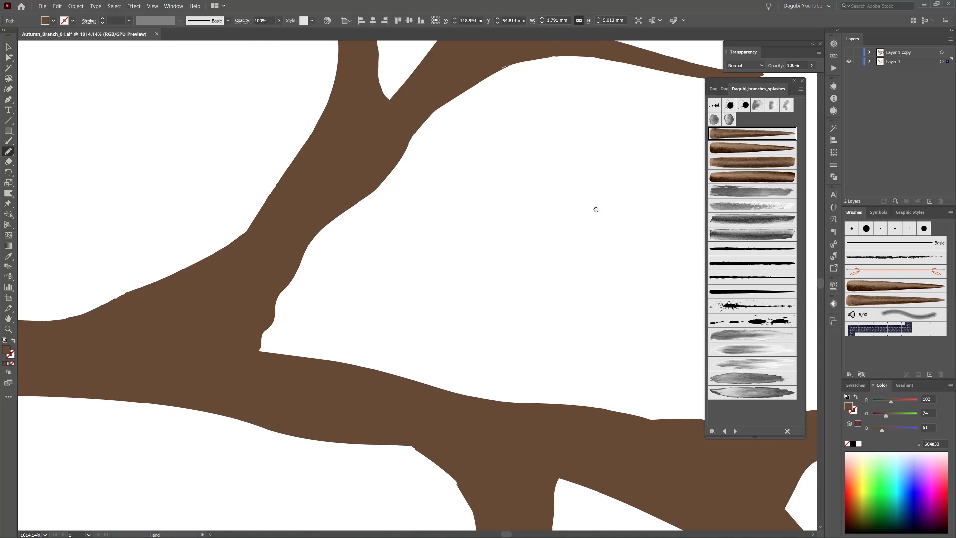
pyautogui.scroll(-2, 584, 199)
pyautogui.scroll(-2, 585, 199)
pyautogui.moveTo(585, 200); pyautogui.dragTo(571, 235)
# Make the textured Layer 1 copy visible and compare it with Layer 1
pyautogui.hotkey('ctrl', 'a')
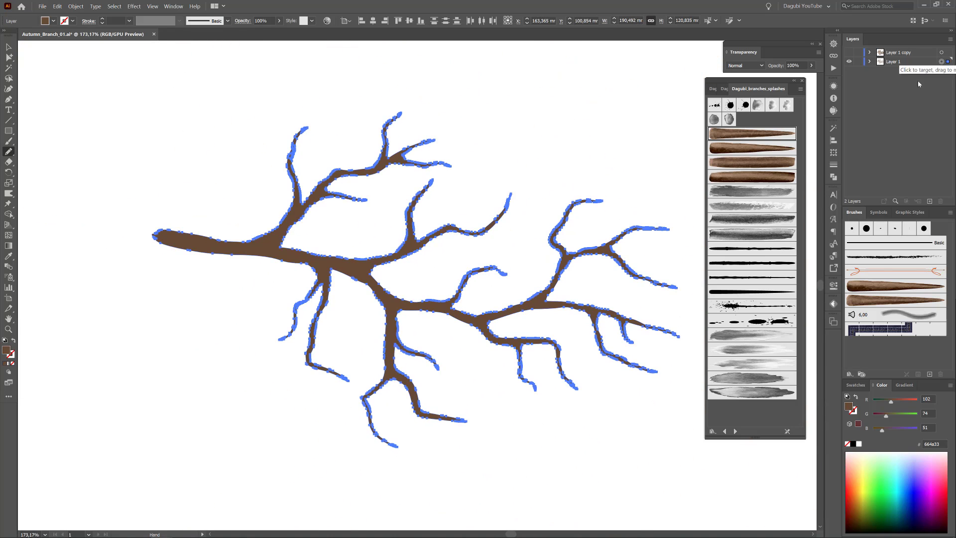
pyautogui.hotkey('ctrl', 'shift', 'a')
pyautogui.click(850, 53)
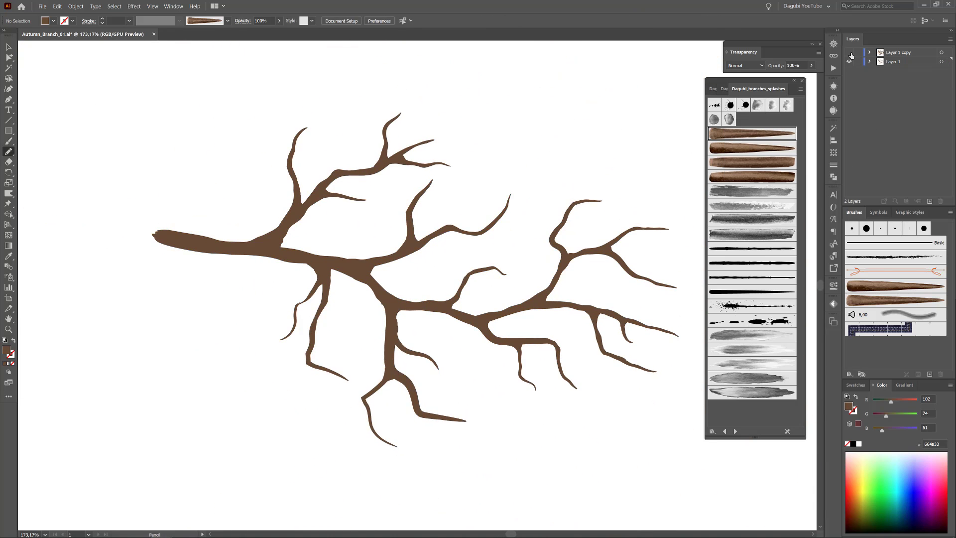
pyautogui.scroll(5, 506, 255)
pyautogui.moveTo(507, 255); pyautogui.dragTo(501, 282)
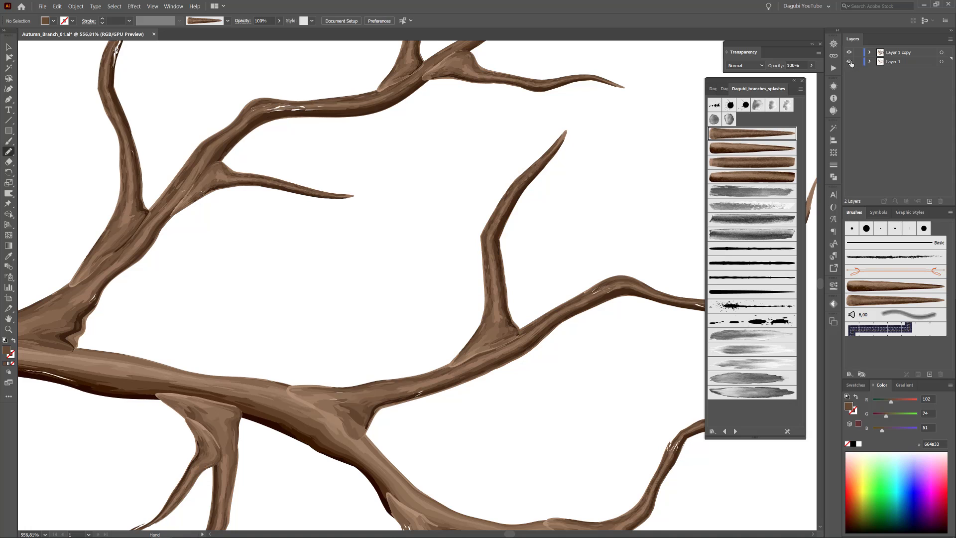
pyautogui.click(849, 61)
pyautogui.hotkey('ctrl', '0')
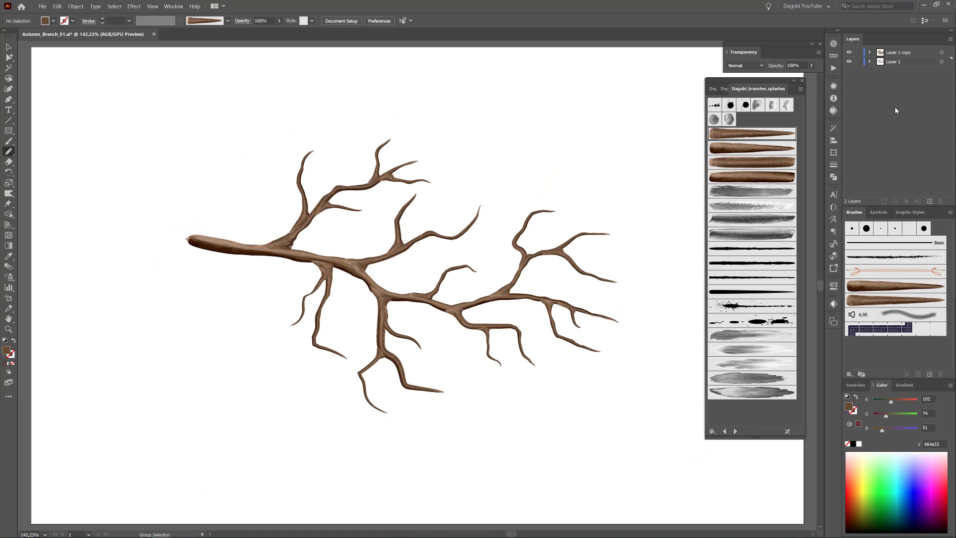
# Lock both branch layers, add a new top layer, and load a cherry autumn leaf brush
pyautogui.moveTo(858, 52); pyautogui.dragTo(859, 62)
pyautogui.click(930, 202)
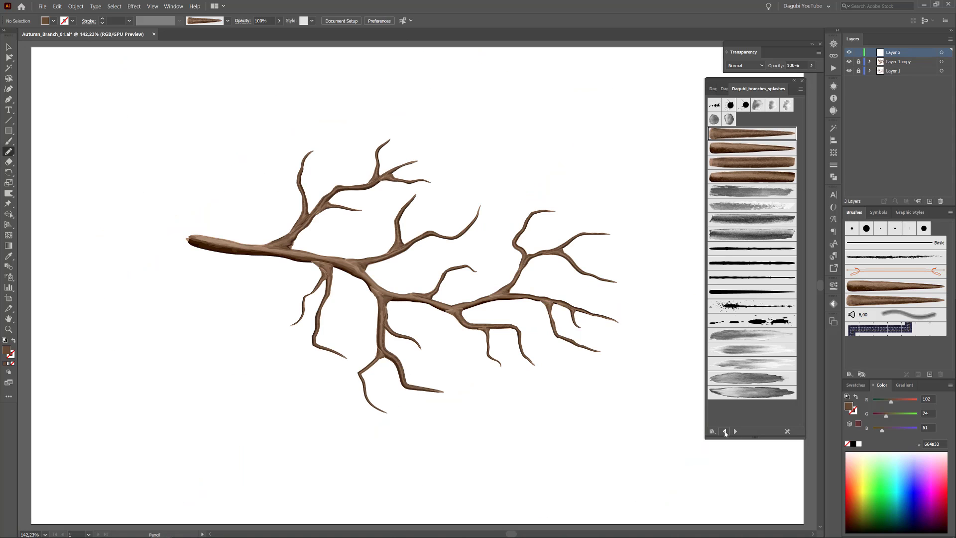
pyautogui.click(726, 431)
pyautogui.click(726, 431)
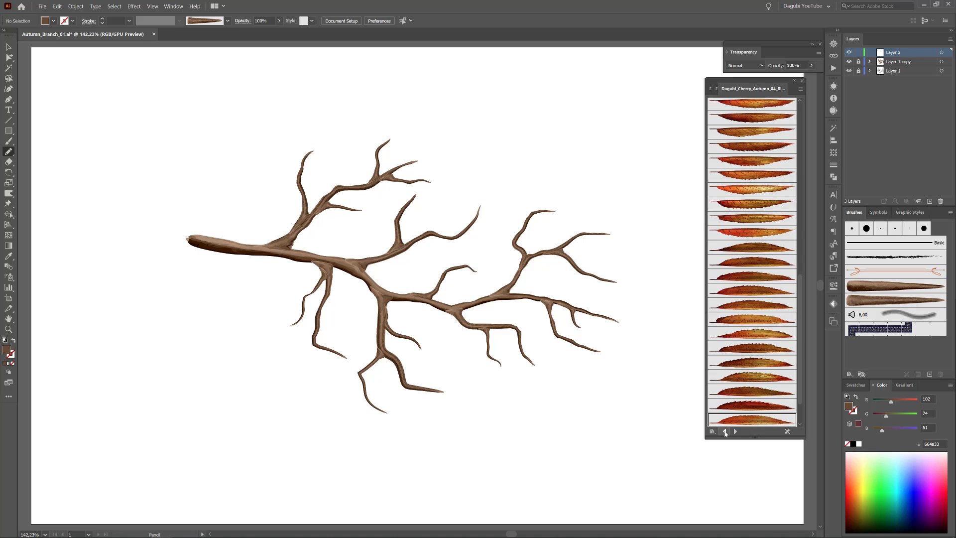
pyautogui.scroll(3, 752, 324)
pyautogui.click(755, 234)
# Confirm the Paintbrush settings and test-paint a leaf, then undo it
pyautogui.doubleClick(8, 141)
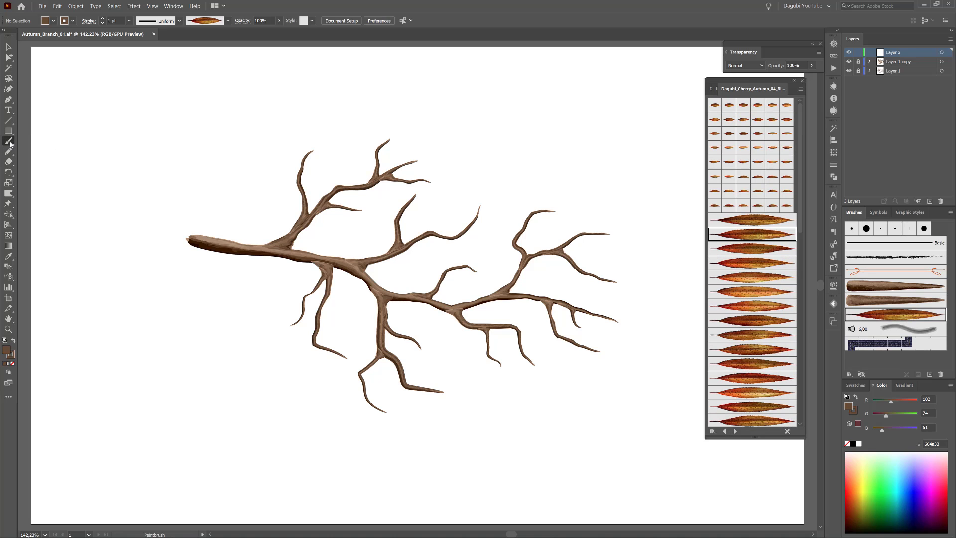
pyautogui.click(355, 213)
pyautogui.moveTo(478, 213); pyautogui.dragTo(503, 170)
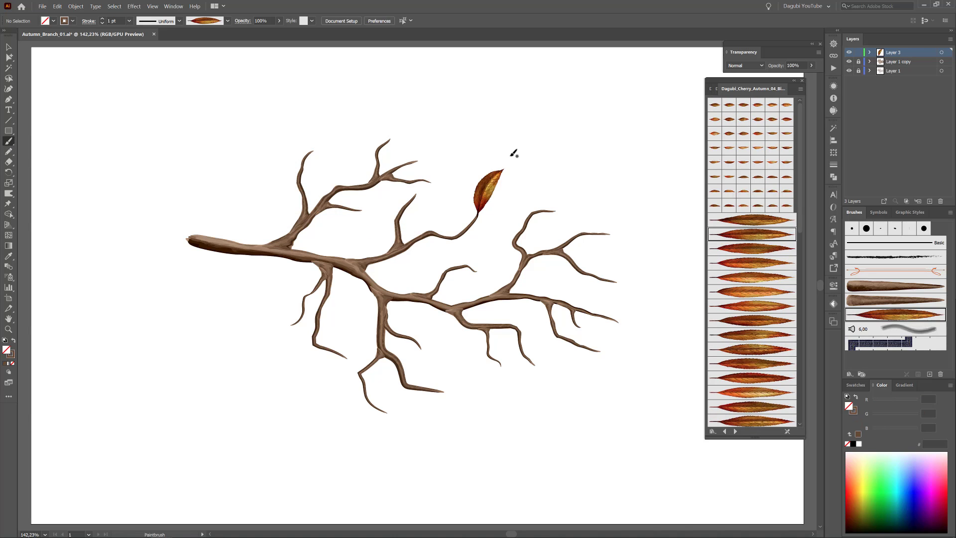
pyautogui.click(57, 6)
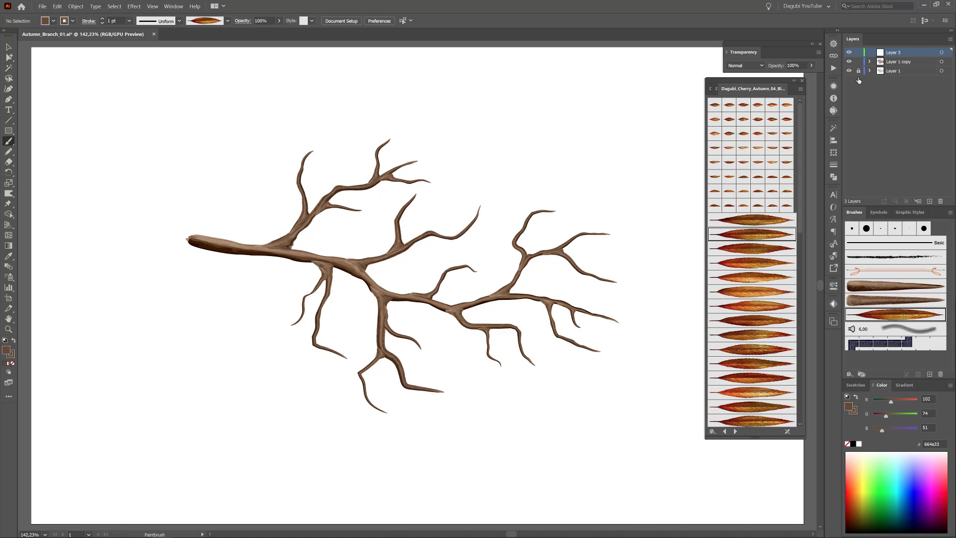
# Unlock and scale down the textured branch artwork, then zoom in on it
pyautogui.click(114, 6)
pyautogui.click(125, 17)
pyautogui.press('v')
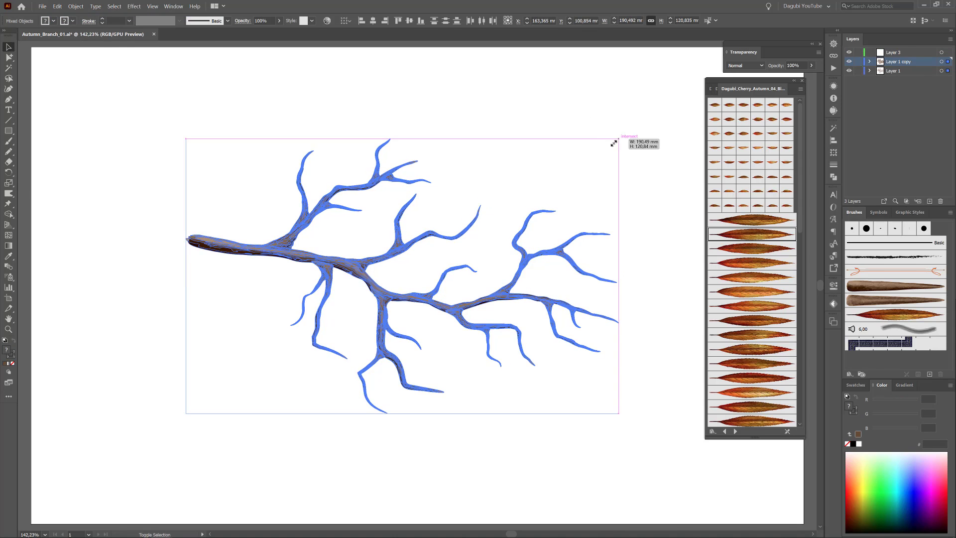
pyautogui.moveTo(618, 142); pyautogui.dragTo(589, 166)
pyautogui.click(494, 207)
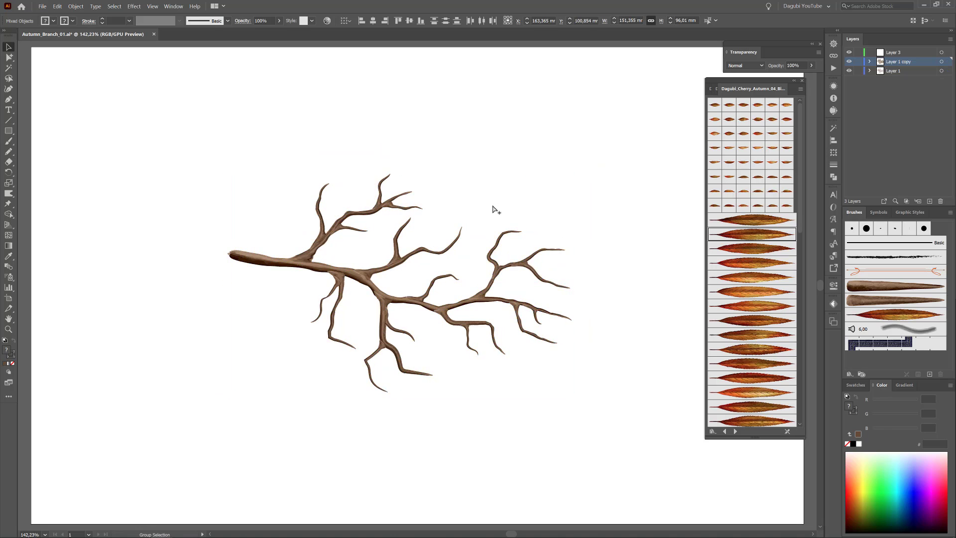
pyautogui.click(429, 279)
pyautogui.press('b')
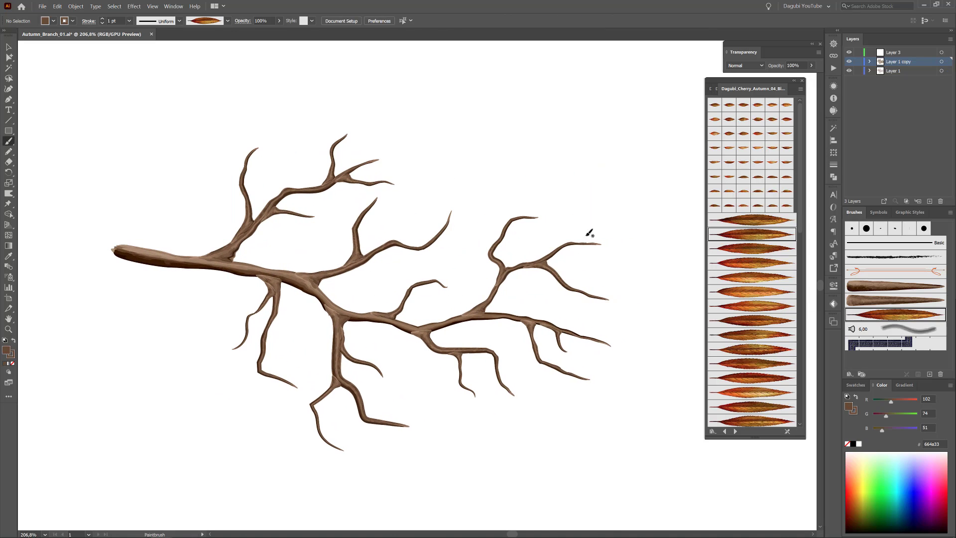
# On Layer 3, paint red-orange leaves at the upper, right, lower-left, lower and top branch tips
pyautogui.click(897, 52)
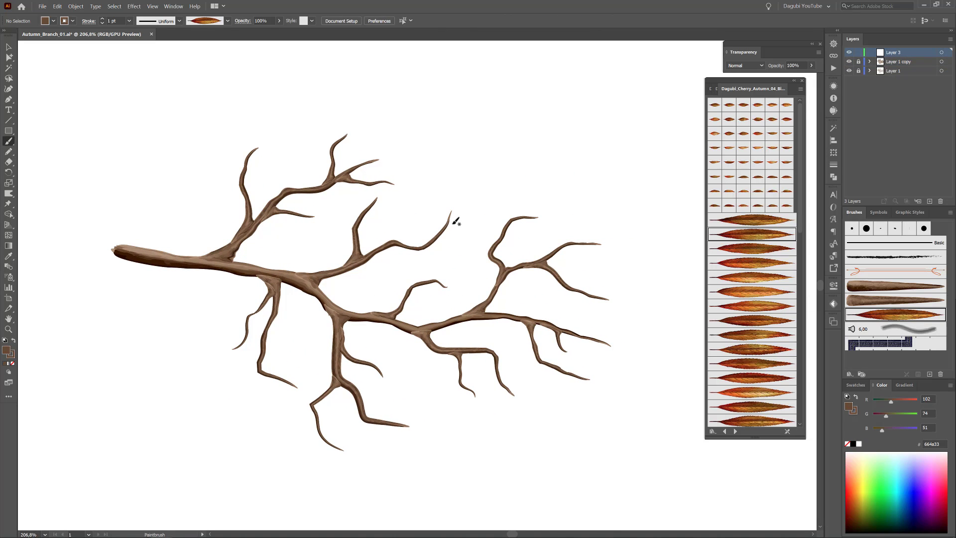
pyautogui.moveTo(459, 188); pyautogui.dragTo(469, 176)
pyautogui.click(762, 219)
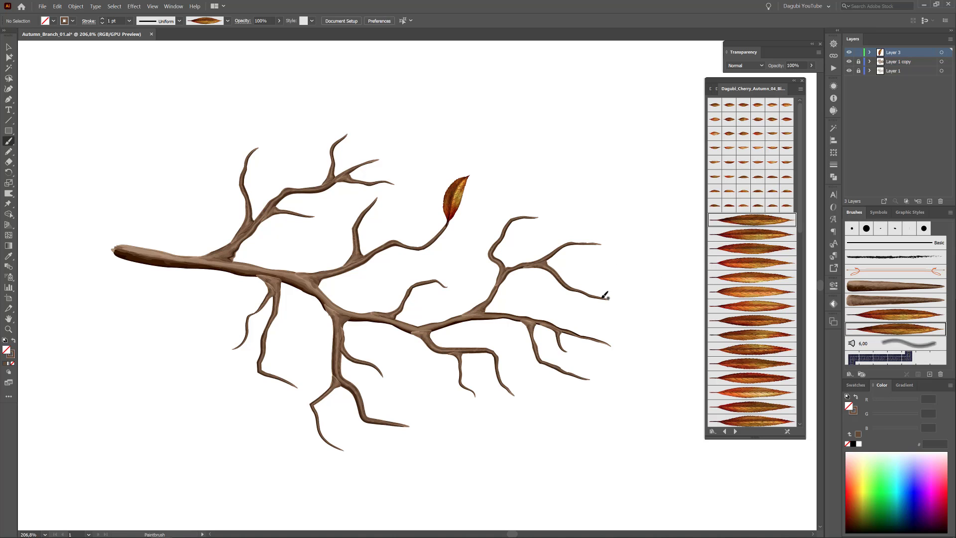
pyautogui.moveTo(607, 298); pyautogui.dragTo(650, 322)
pyautogui.moveTo(243, 343); pyautogui.dragTo(212, 387)
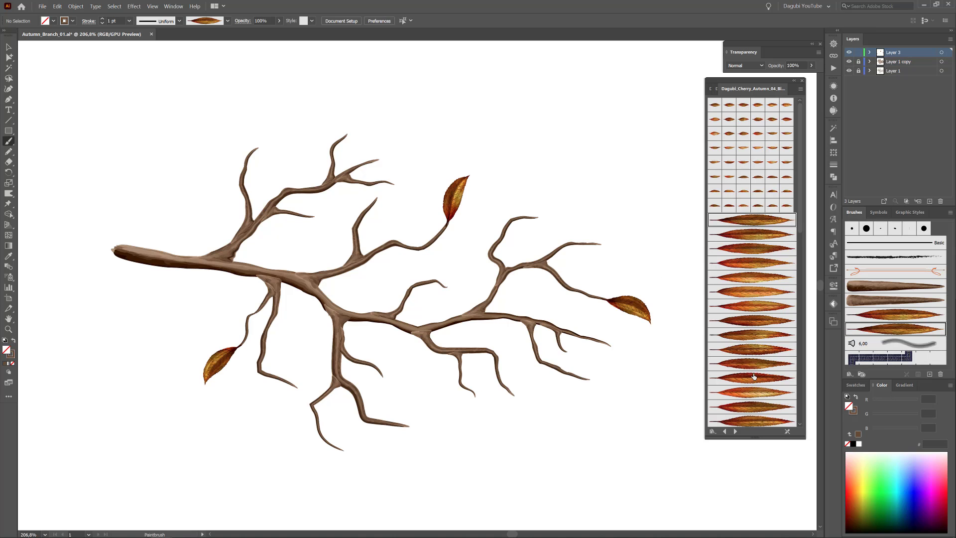
pyautogui.moveTo(511, 389); pyautogui.dragTo(550, 423)
pyautogui.click(766, 278)
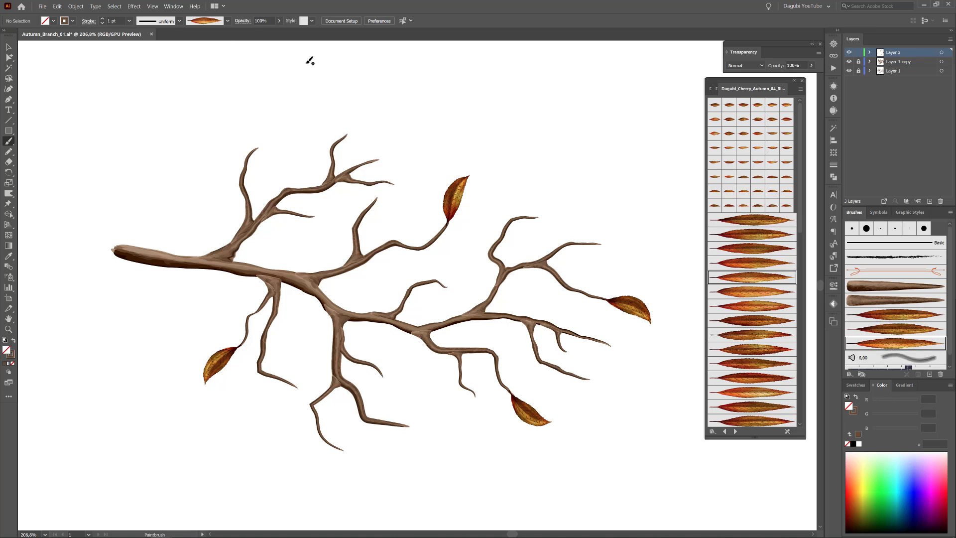
pyautogui.moveTo(348, 134); pyautogui.dragTo(369, 97)
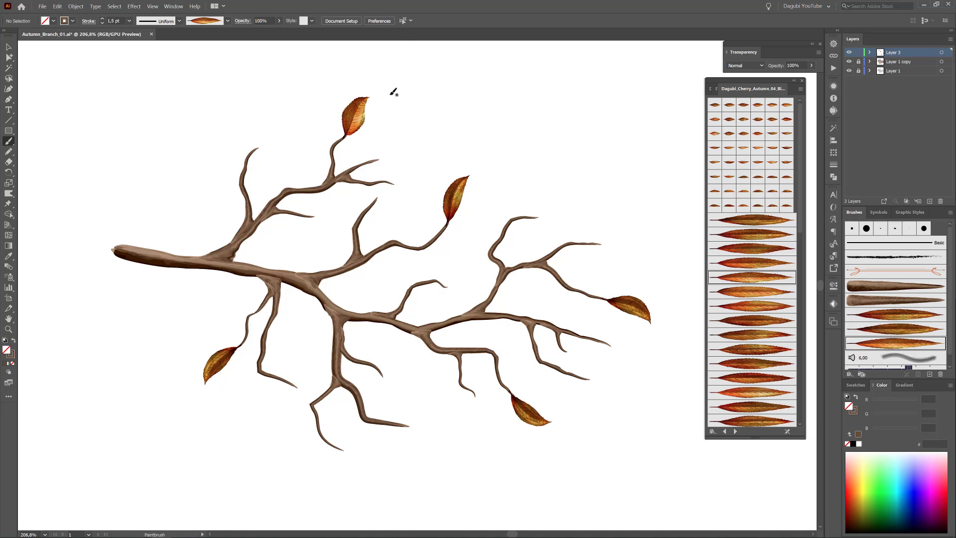
pyautogui.moveTo(610, 344); pyautogui.dragTo(632, 376)
pyautogui.moveTo(444, 285); pyautogui.dragTo(488, 269)
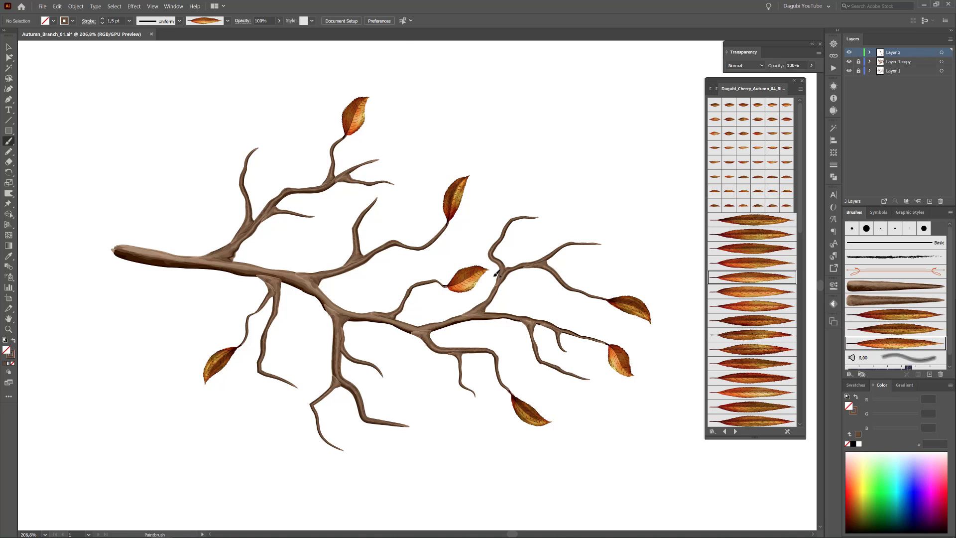
# Paint more red-orange leaves on the upper-left twigs, lower branch, and right side
pyautogui.click(770, 308)
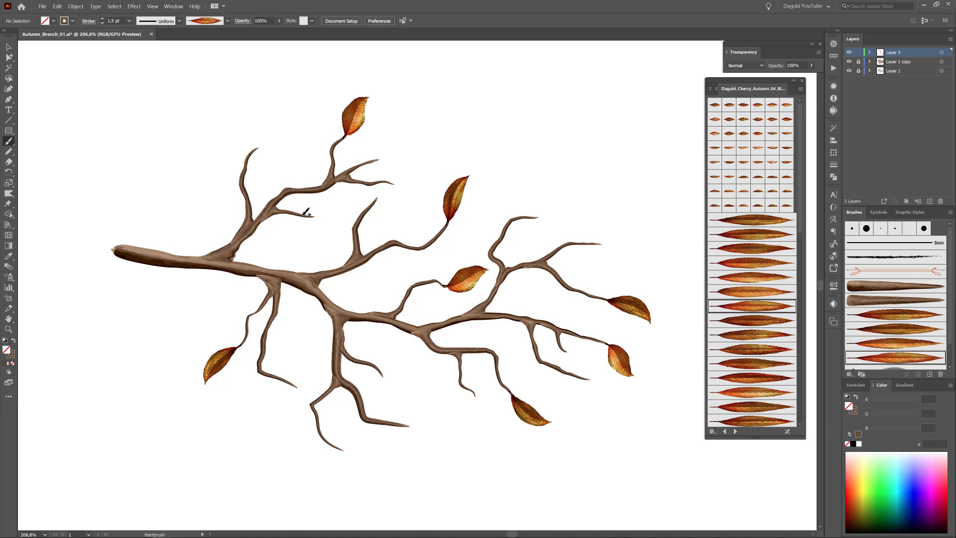
pyautogui.moveTo(311, 218); pyautogui.dragTo(346, 244)
pyautogui.moveTo(433, 403); pyautogui.dragTo(428, 408)
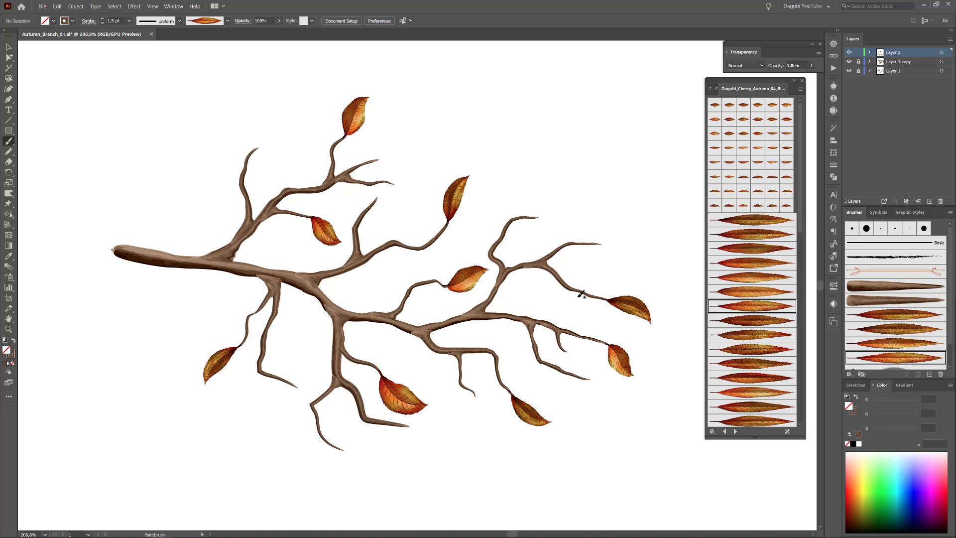
pyautogui.moveTo(631, 232); pyautogui.dragTo(650, 228)
pyautogui.click(759, 387)
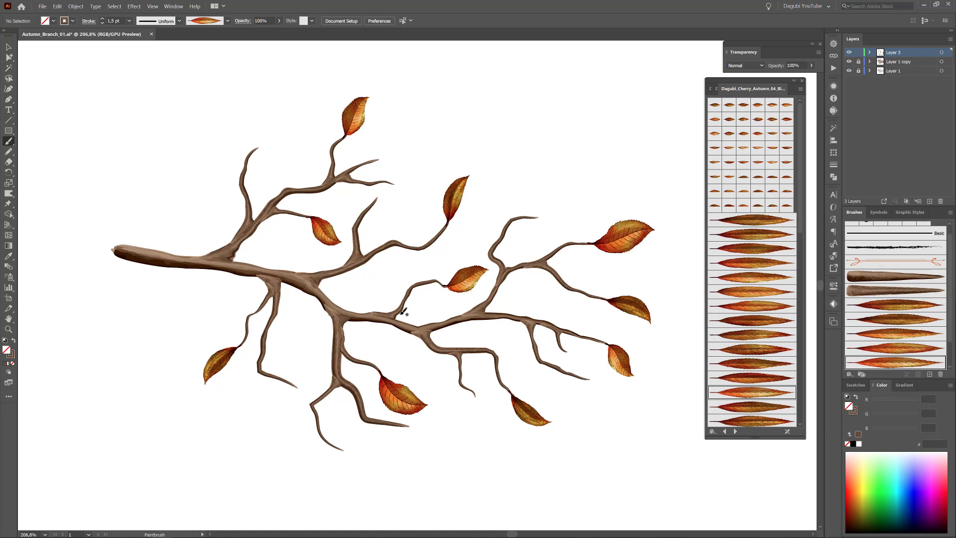
pyautogui.moveTo(401, 314); pyautogui.dragTo(398, 256)
pyautogui.moveTo(553, 321); pyautogui.dragTo(588, 295)
pyautogui.scroll(-2, 730, 393)
pyautogui.click(731, 369)
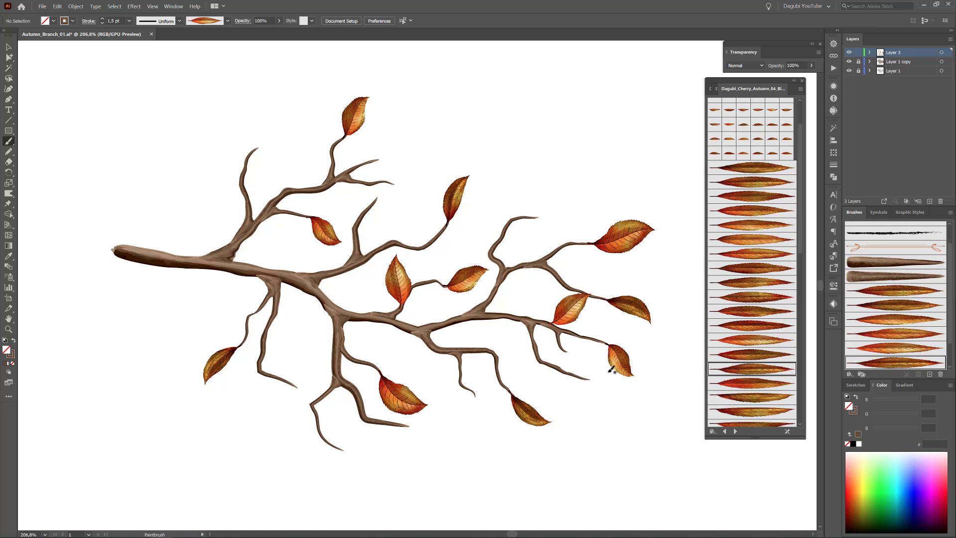
# Fill remaining gaps with red-orange leaves and load the Autumn_03 yellow leaf library
pyautogui.moveTo(290, 299); pyautogui.dragTo(302, 356)
pyautogui.moveTo(246, 223); pyautogui.dragTo(223, 182)
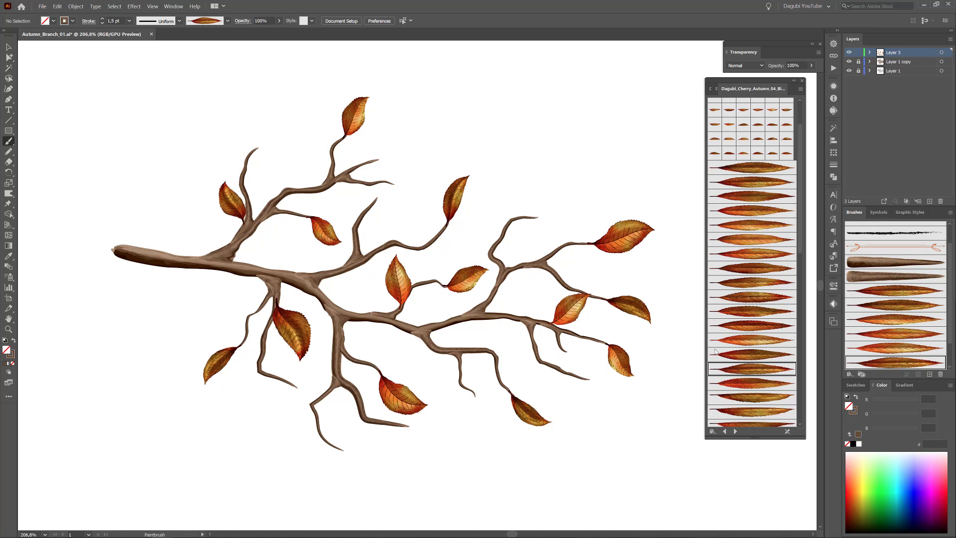
pyautogui.click(762, 383)
pyautogui.moveTo(369, 164); pyautogui.dragTo(426, 146)
pyautogui.moveTo(543, 260); pyautogui.dragTo(550, 213)
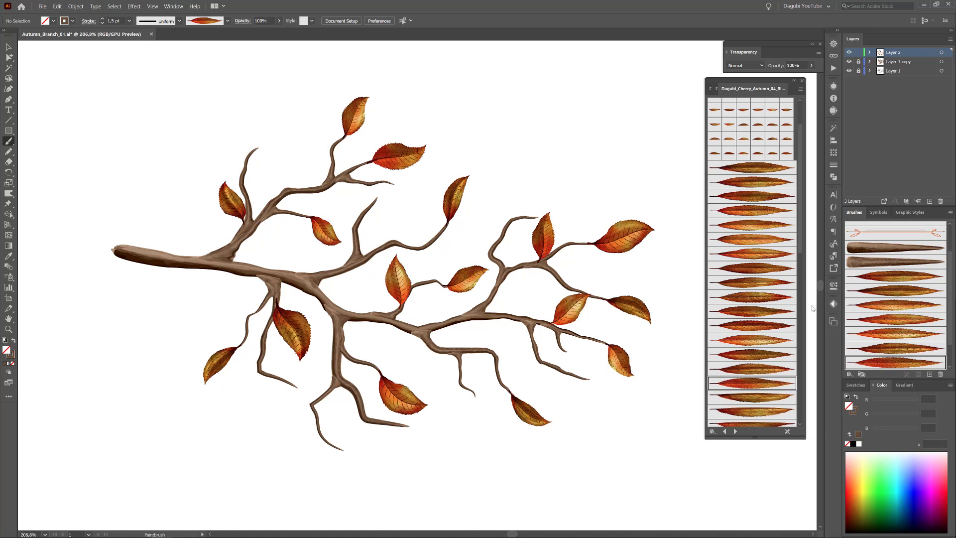
pyautogui.scroll(-4, 752, 299)
pyautogui.click(752, 284)
pyautogui.moveTo(473, 393); pyautogui.dragTo(500, 438)
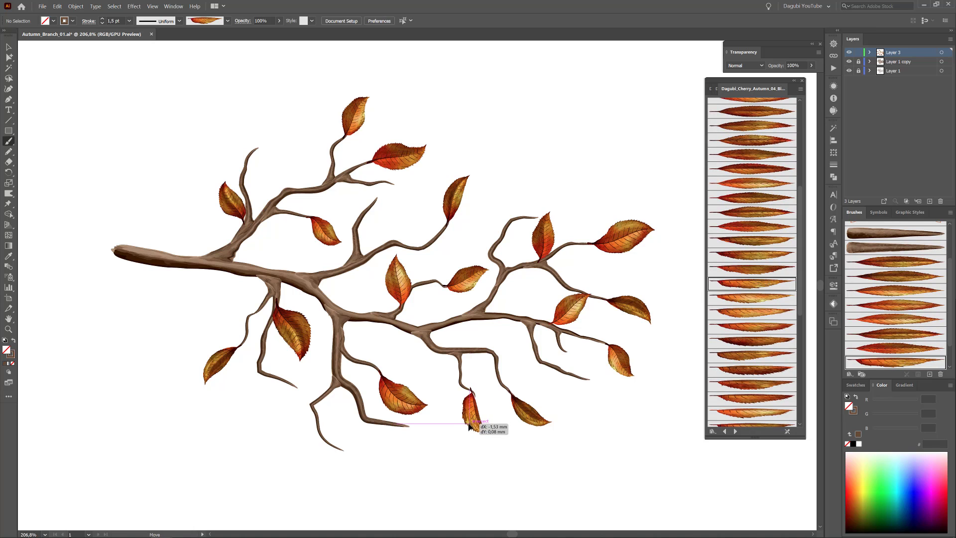
pyautogui.moveTo(513, 226); pyautogui.dragTo(502, 172)
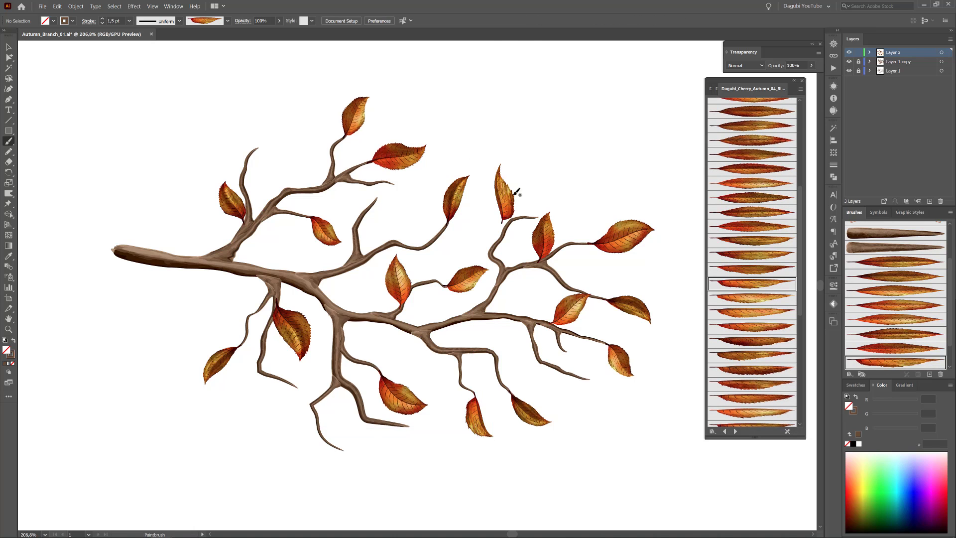
pyautogui.click(726, 432)
# Paint yellow leaves on the right, centre, lower-left and upper-left parts of the branch
pyautogui.click(752, 320)
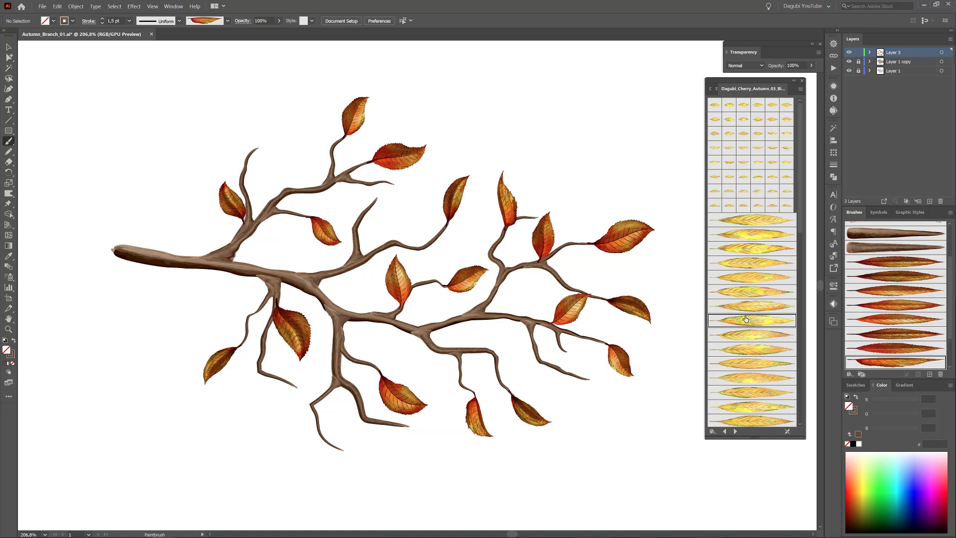
pyautogui.moveTo(561, 273); pyautogui.dragTo(631, 278)
pyautogui.moveTo(406, 236); pyautogui.dragTo(425, 186)
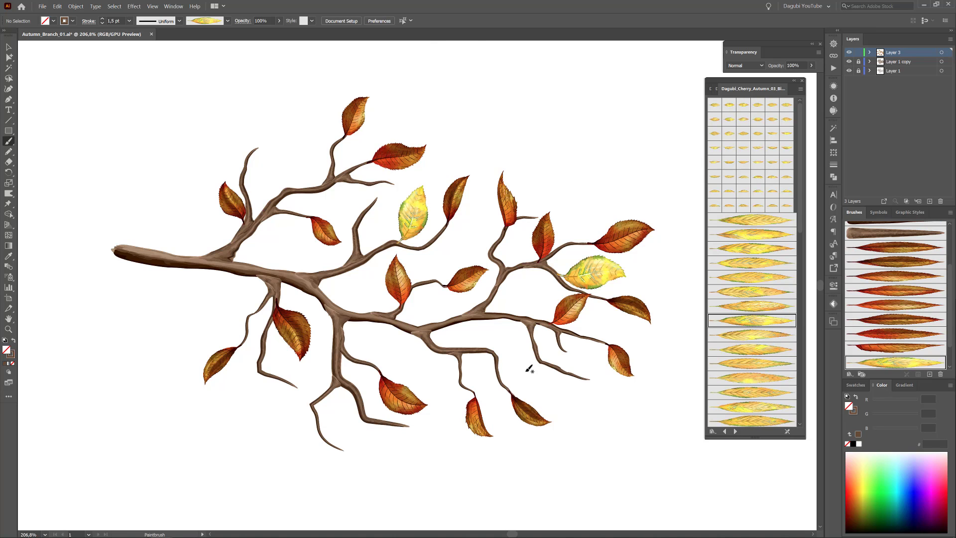
pyautogui.click(753, 220)
pyautogui.moveTo(260, 284); pyautogui.dragTo(220, 313)
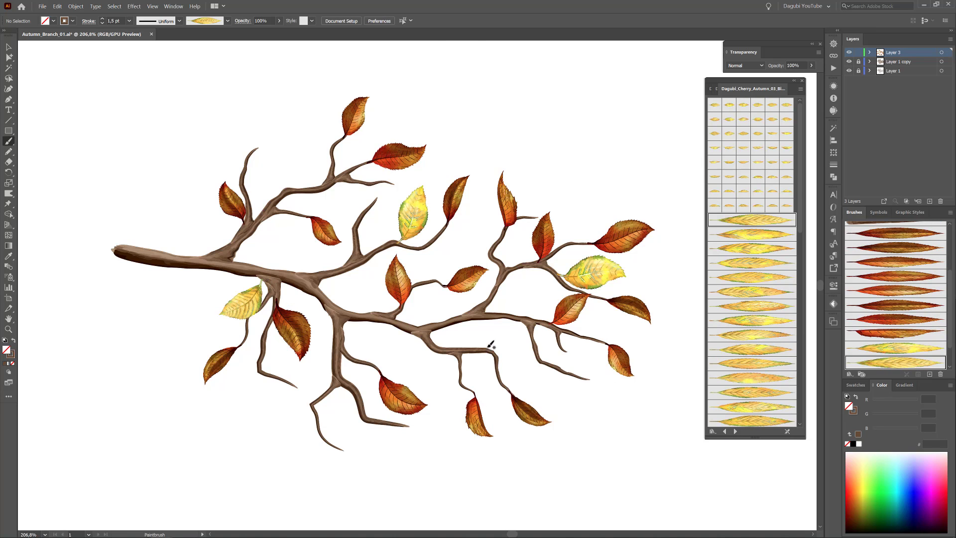
pyautogui.moveTo(489, 347); pyautogui.dragTo(527, 313)
pyautogui.click(756, 366)
pyautogui.moveTo(291, 185); pyautogui.dragTo(300, 137)
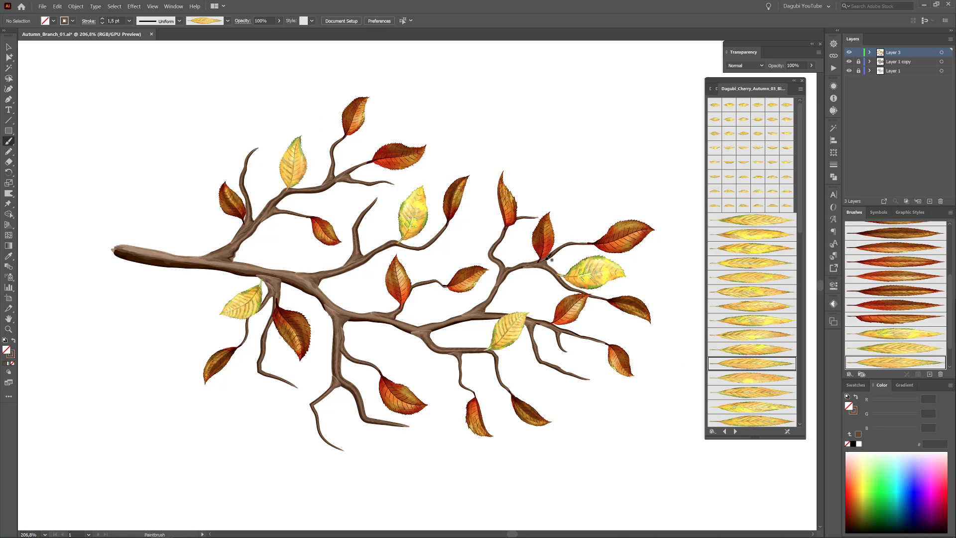
pyautogui.moveTo(529, 276); pyautogui.dragTo(556, 296)
# Add more yellow leaves at the upper-left, right-centre twig, and below the branch
pyautogui.scroll(-5, 719, 372)
pyautogui.click(761, 321)
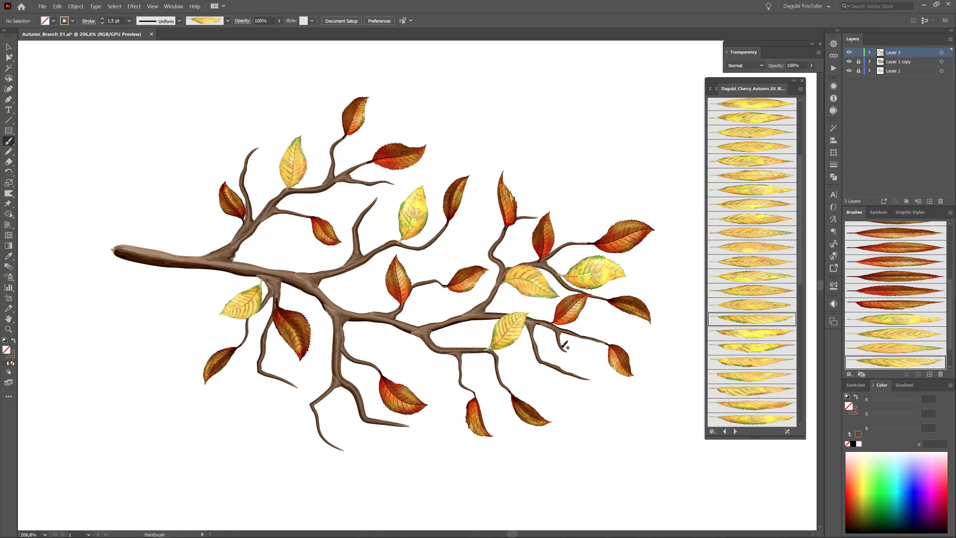
pyautogui.moveTo(566, 346); pyautogui.dragTo(595, 373)
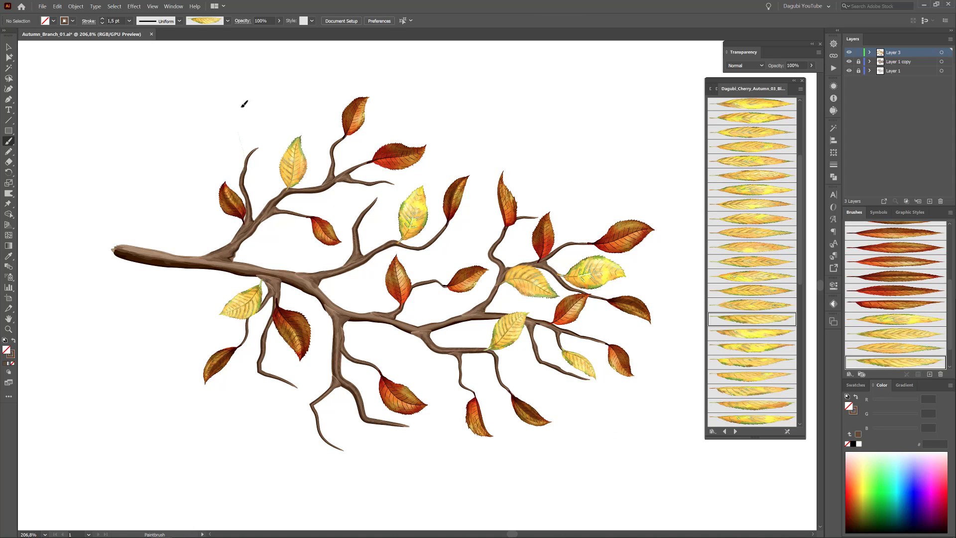
pyautogui.moveTo(247, 174); pyautogui.dragTo(244, 104)
pyautogui.click(765, 366)
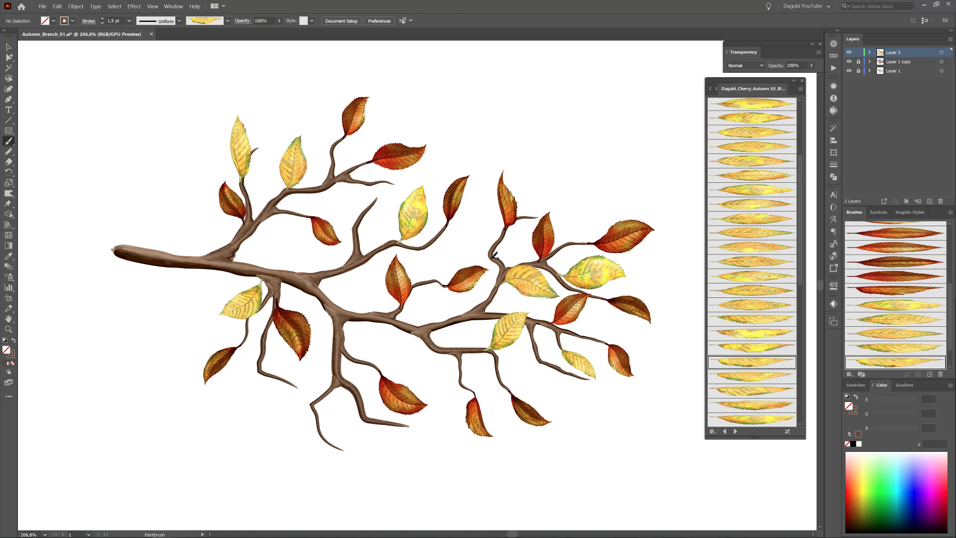
pyautogui.moveTo(495, 256); pyautogui.dragTo(476, 182)
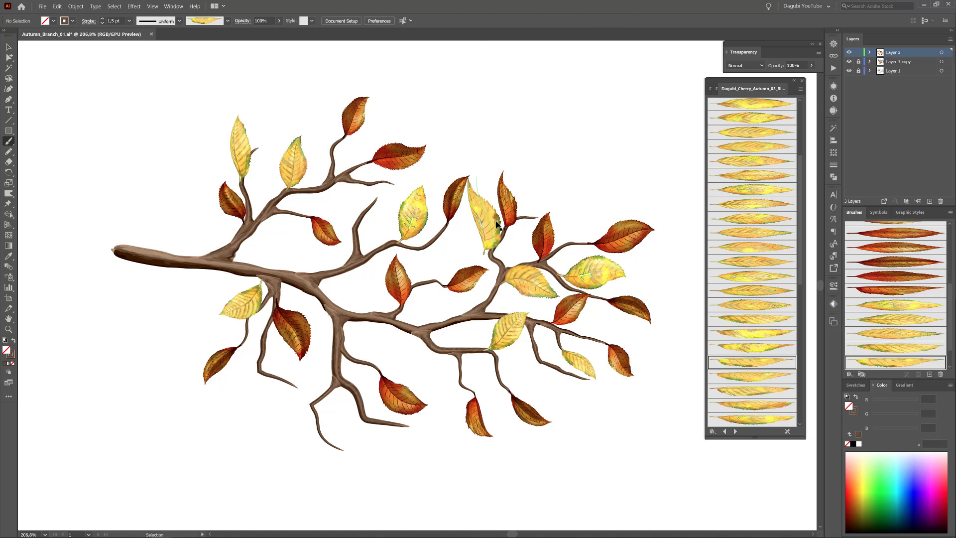
pyautogui.click(756, 394)
pyautogui.moveTo(413, 328); pyautogui.dragTo(424, 384)
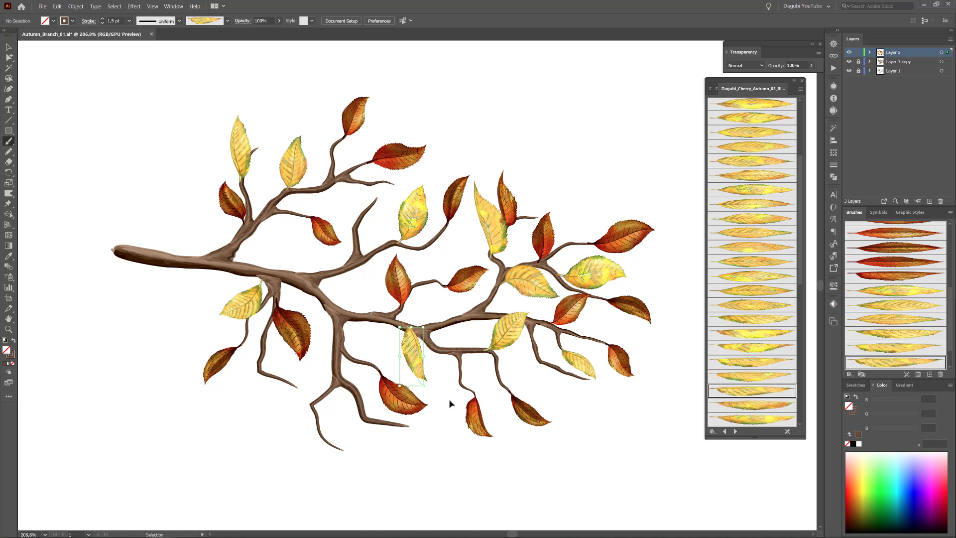
# Finish the yellow leaves along the lower-left and above and below the right branch
pyautogui.scroll(-3, 752, 299)
pyautogui.click(752, 396)
pyautogui.moveTo(326, 401); pyautogui.dragTo(274, 435)
pyautogui.scroll(-3, 752, 349)
pyautogui.click(751, 335)
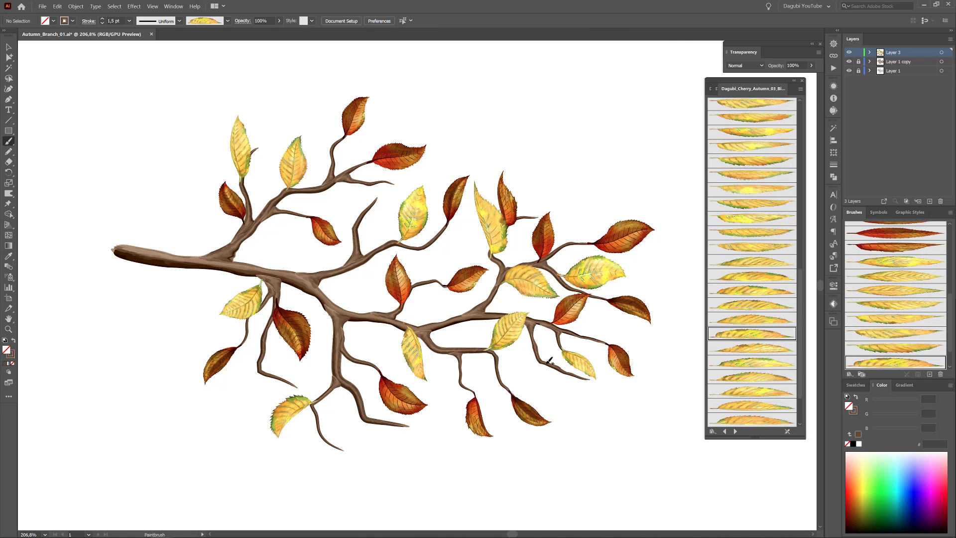
pyautogui.moveTo(549, 359); pyautogui.dragTo(568, 403)
pyautogui.moveTo(563, 249); pyautogui.dragTo(588, 209)
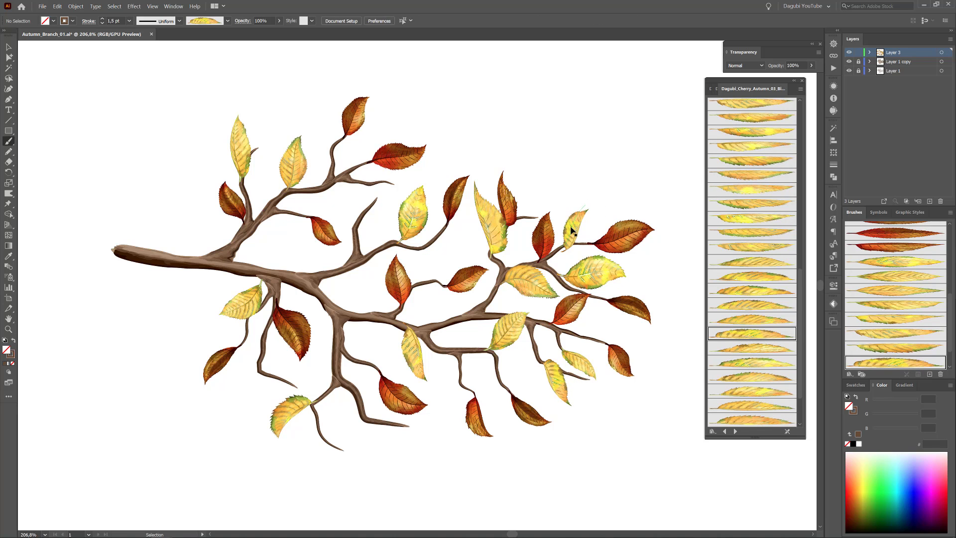
# Load the Autumn_02 library and paint green leaves near the top and upper-left twigs
pyautogui.click(725, 431)
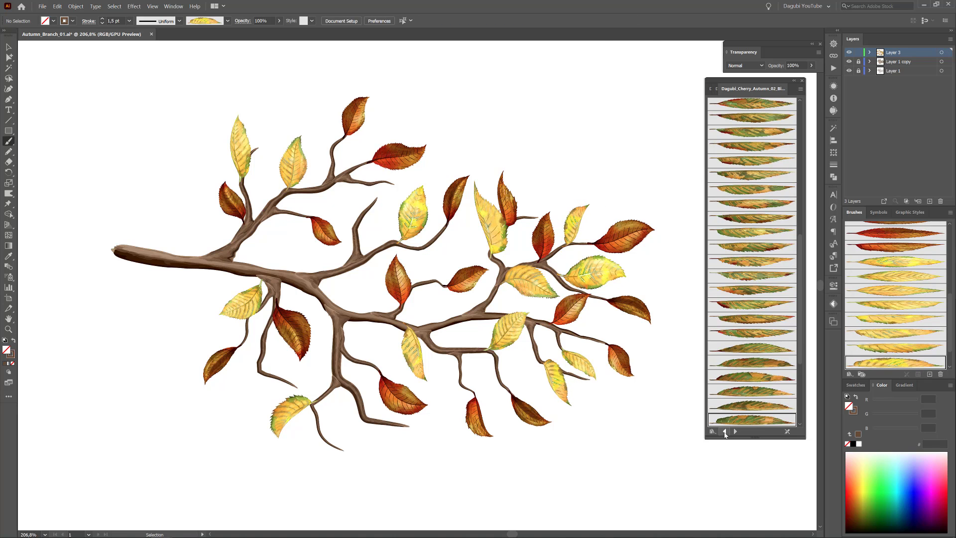
pyautogui.scroll(5, 752, 299)
pyautogui.click(753, 220)
pyautogui.moveTo(375, 203); pyautogui.dragTo(426, 169)
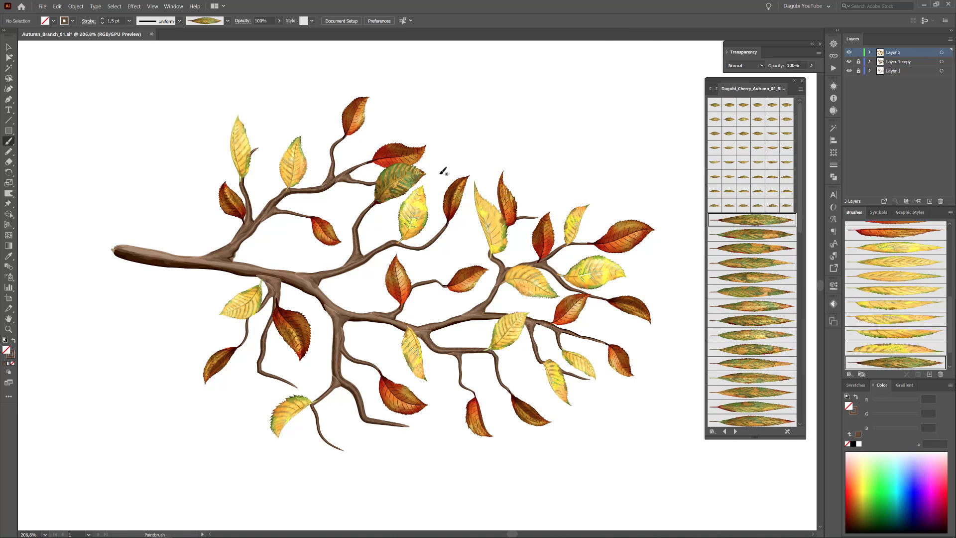
pyautogui.moveTo(241, 244); pyautogui.dragTo(310, 215)
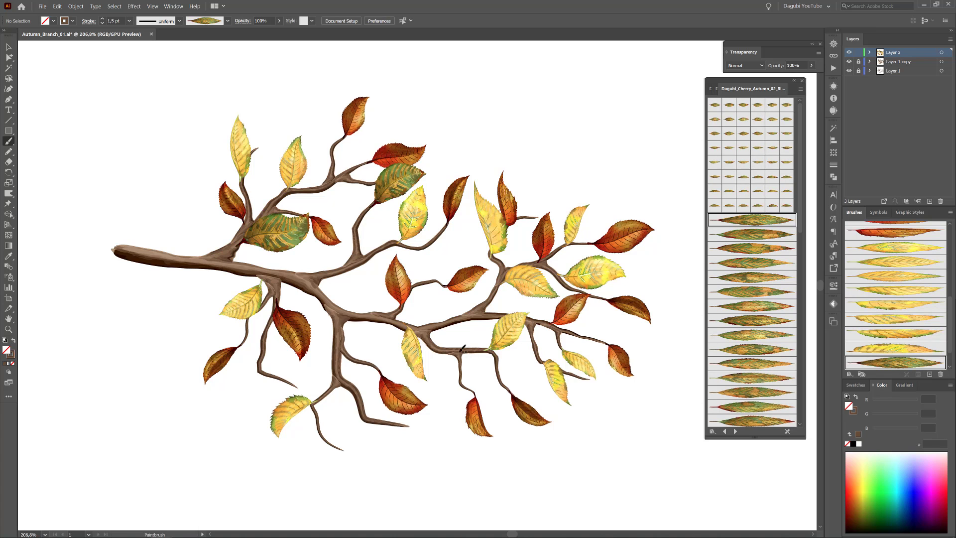
pyautogui.moveTo(462, 349); pyautogui.dragTo(491, 396)
pyautogui.scroll(-3, 753, 299)
# Paint more green leaves on the right, left and lower-left branches, then add Layer 4
pyautogui.click(752, 144)
pyautogui.moveTo(438, 325); pyautogui.dragTo(442, 273)
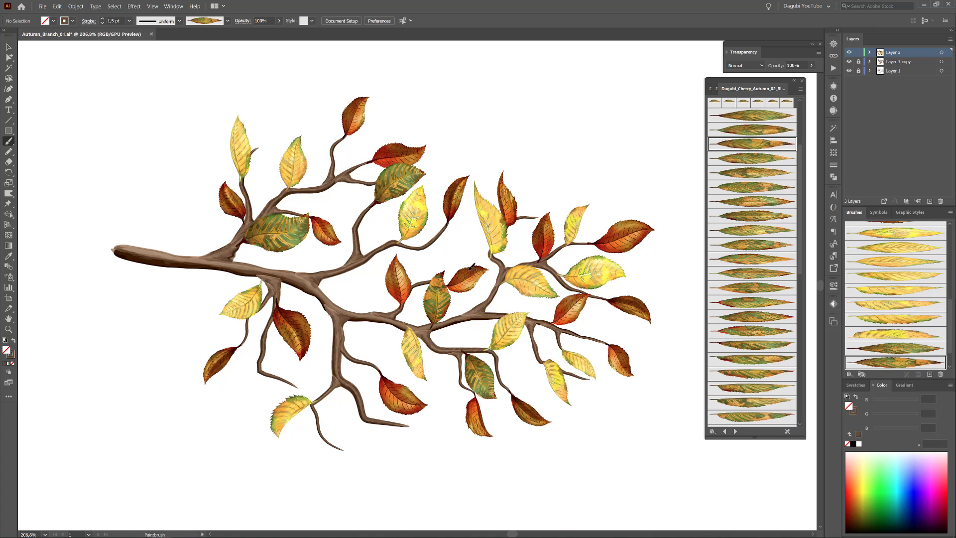
pyautogui.moveTo(576, 243); pyautogui.dragTo(612, 282)
pyautogui.click(752, 172)
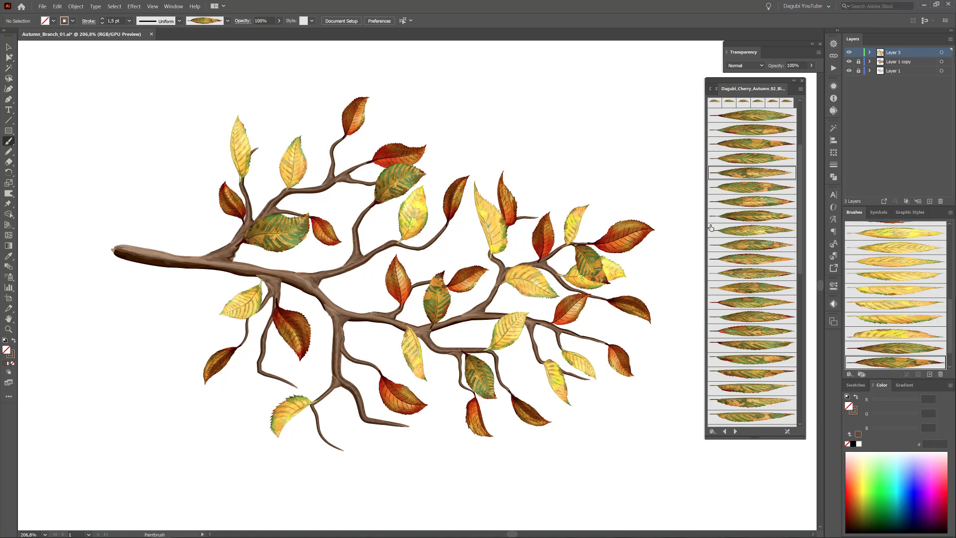
pyautogui.moveTo(579, 371); pyautogui.dragTo(573, 337)
pyautogui.click(753, 244)
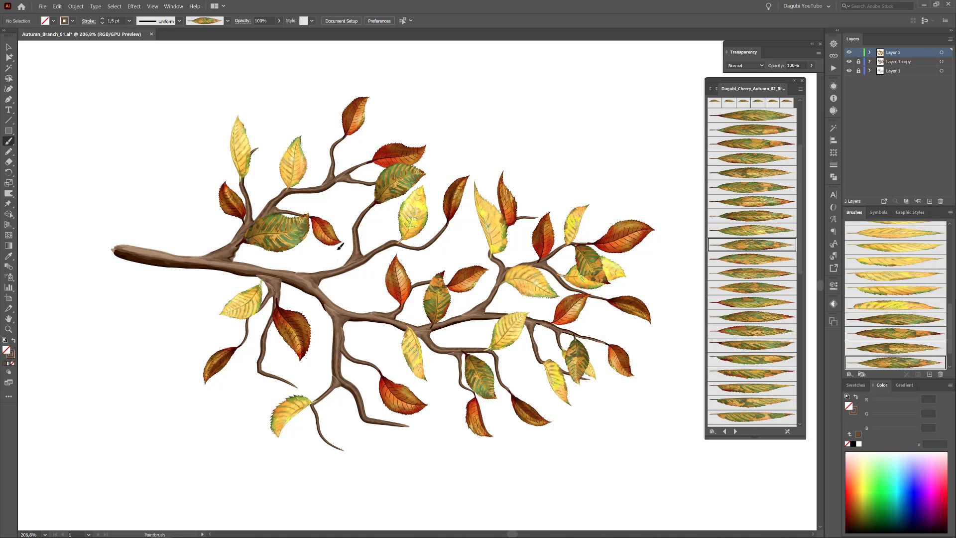
pyautogui.moveTo(336, 268); pyautogui.dragTo(349, 210)
pyautogui.moveTo(256, 407); pyautogui.dragTo(256, 410)
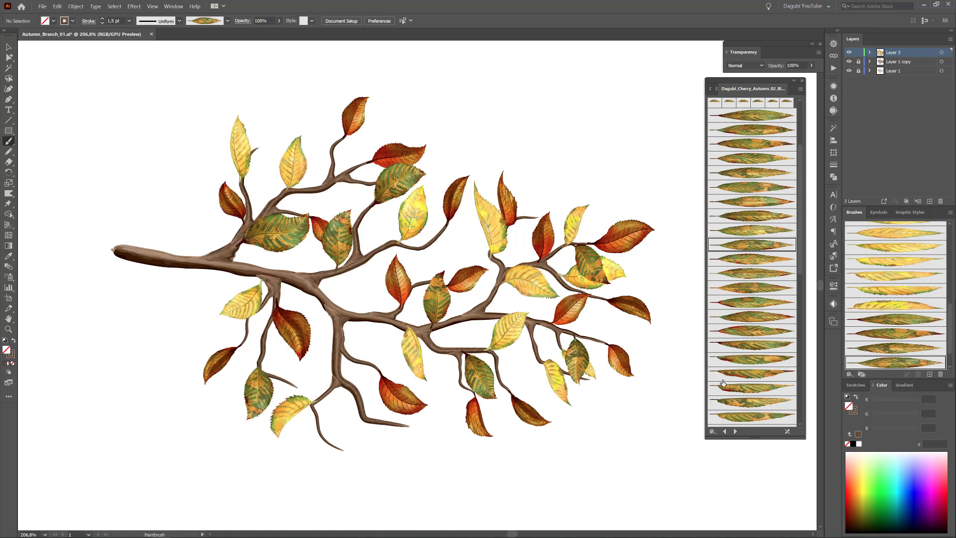
pyautogui.click(930, 201)
# Move the new layer to the bottom, lock the leaf layer, and paint two background leaves
pyautogui.moveTo(915, 53); pyautogui.dragTo(911, 83)
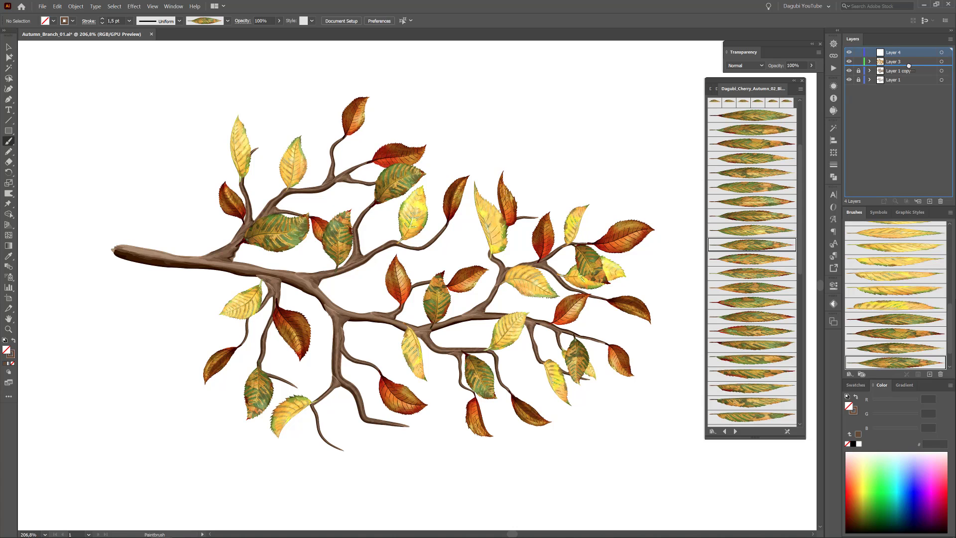
pyautogui.click(858, 53)
pyautogui.click(752, 273)
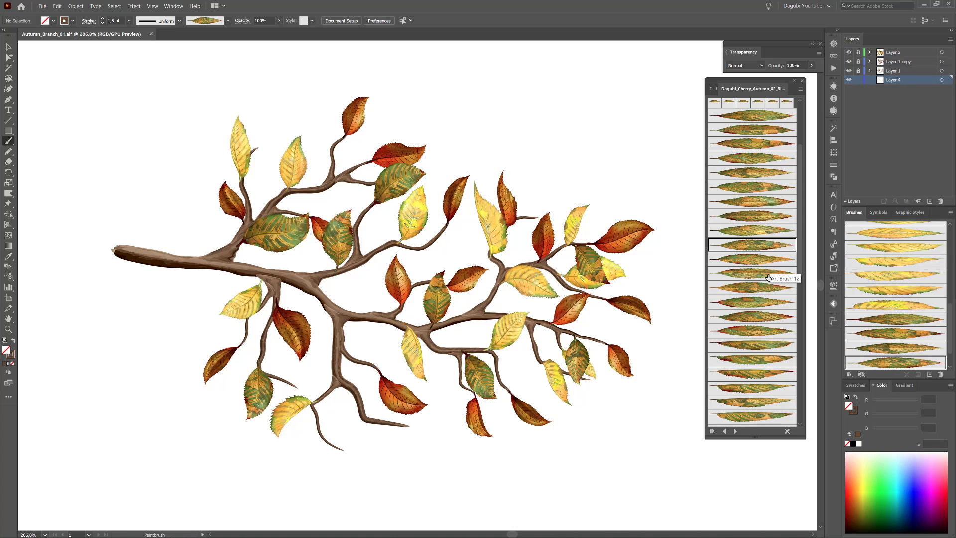
pyautogui.moveTo(385, 238); pyautogui.dragTo(438, 199)
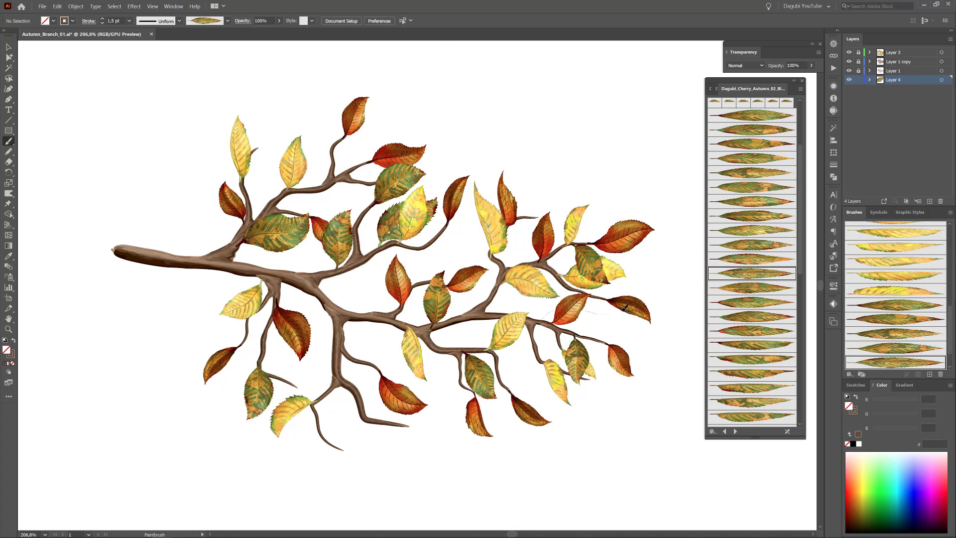
pyautogui.moveTo(625, 309); pyautogui.dragTo(627, 308)
# Paint green-yellow leaves below the fork, on the lower-left branch and along the twigs
pyautogui.click(753, 201)
pyautogui.moveTo(361, 381); pyautogui.dragTo(338, 395)
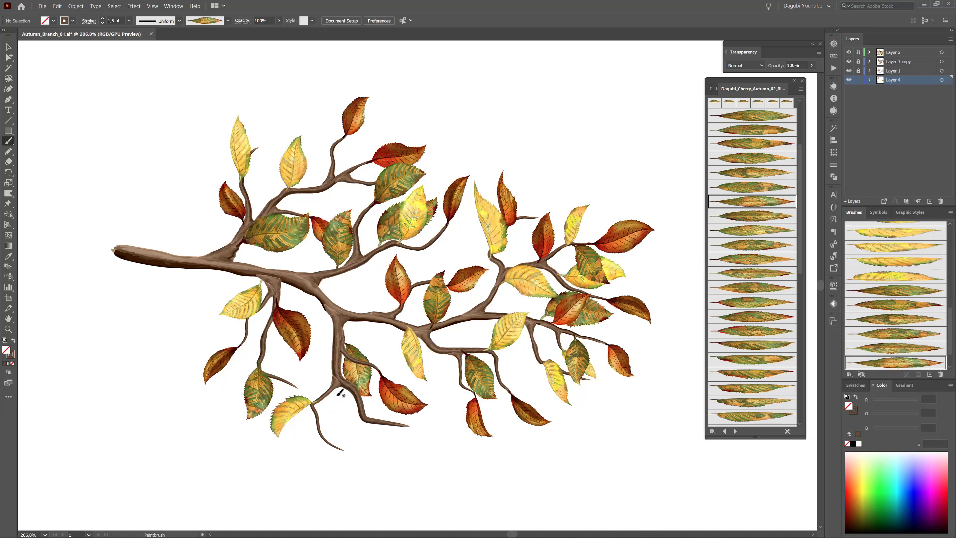
pyautogui.moveTo(272, 327); pyautogui.dragTo(282, 374)
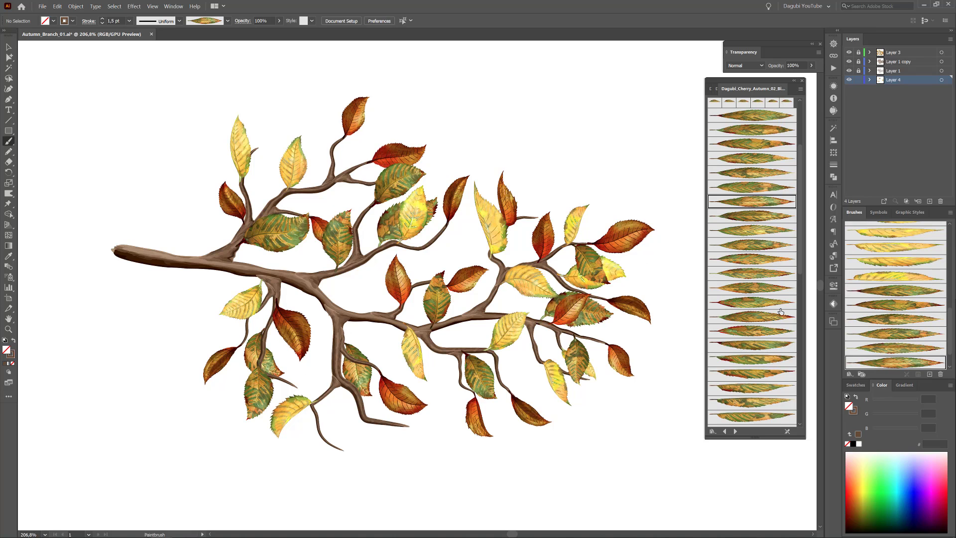
pyautogui.click(750, 259)
pyautogui.moveTo(275, 196); pyautogui.dragTo(269, 159)
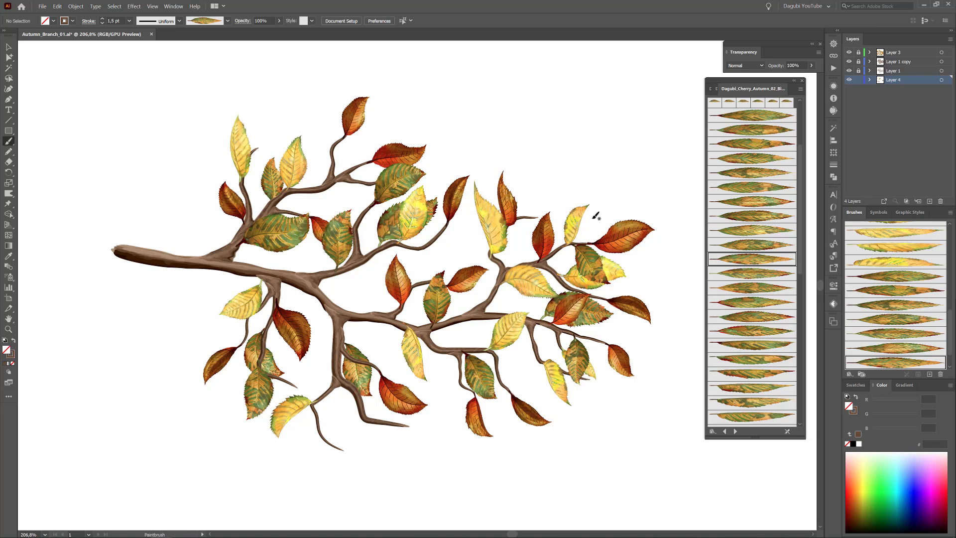
pyautogui.moveTo(570, 226); pyautogui.dragTo(597, 212)
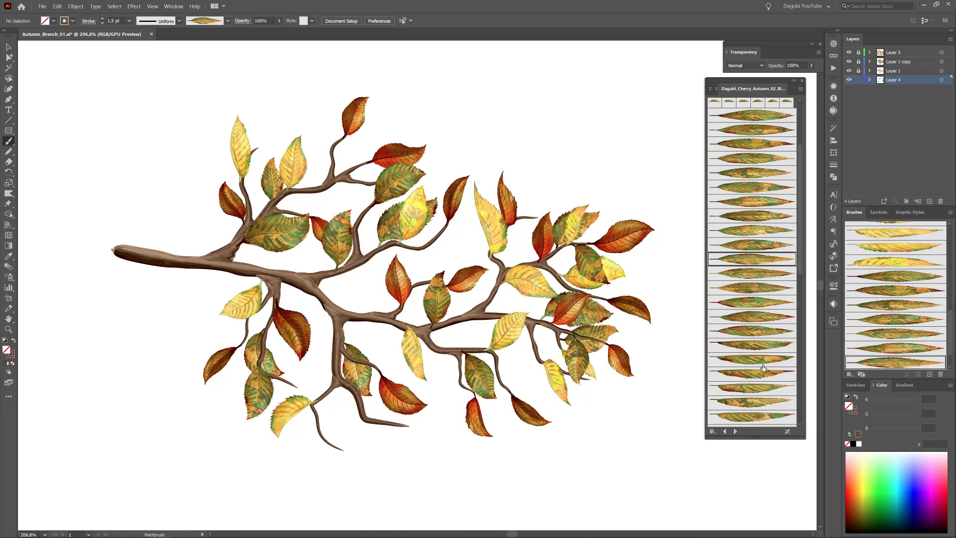
# Use another autumn leaf brush set to add four leaves on the right and lower twigs
pyautogui.click(725, 431)
pyautogui.click(762, 306)
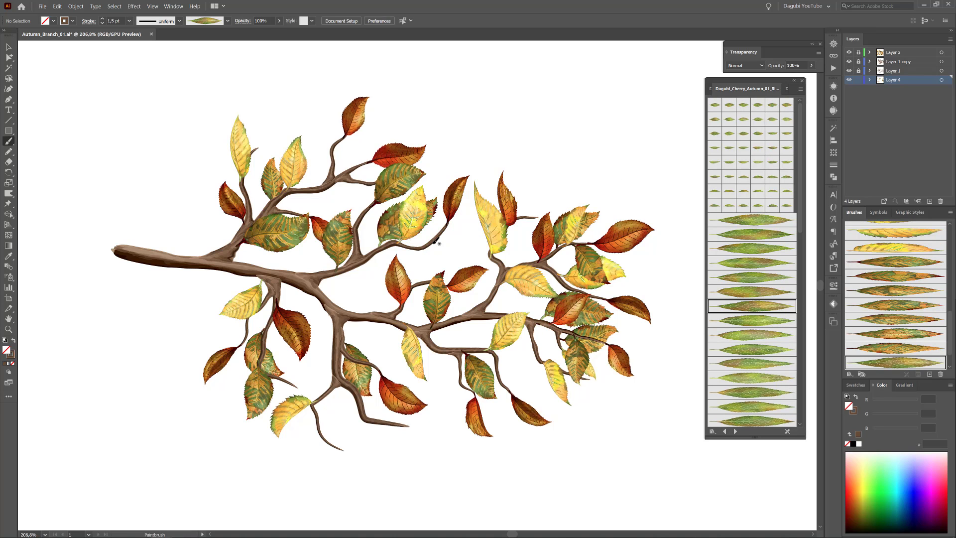
pyautogui.moveTo(439, 243); pyautogui.dragTo(491, 245)
pyautogui.moveTo(539, 215); pyautogui.dragTo(573, 177)
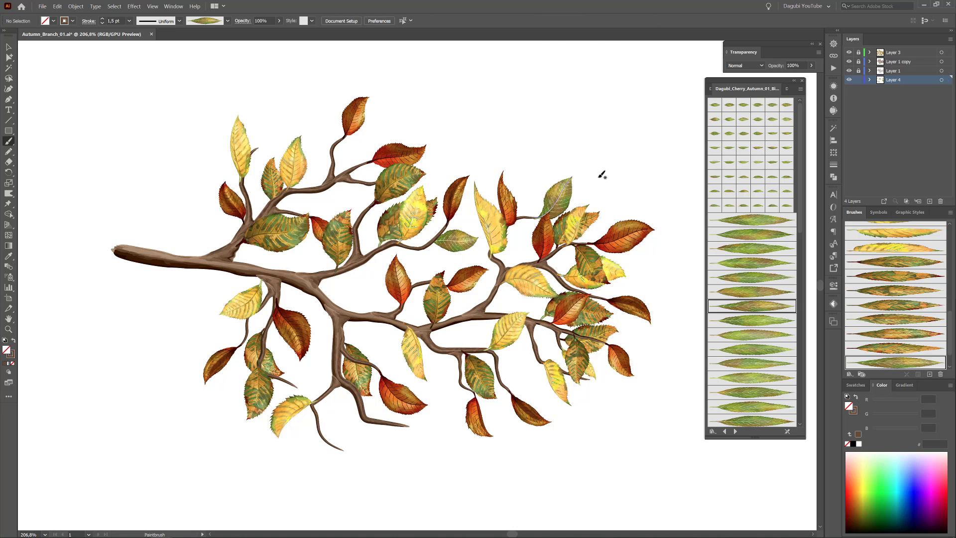
pyautogui.moveTo(421, 466); pyautogui.dragTo(421, 467)
pyautogui.moveTo(316, 400); pyautogui.dragTo(330, 435)
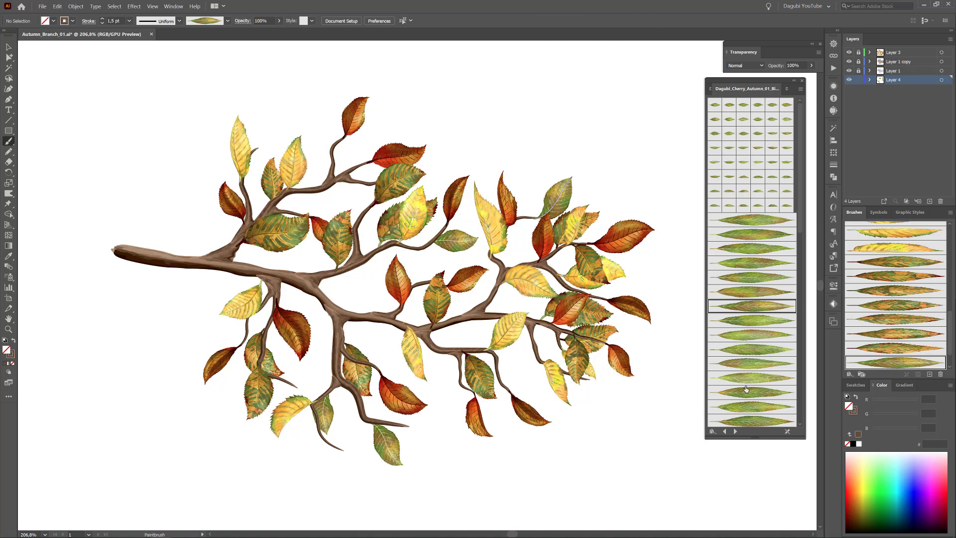
# Add more leaves with different brushes, including a green leaf on the middle branch
pyautogui.click(753, 335)
pyautogui.moveTo(273, 131); pyautogui.dragTo(260, 149)
pyautogui.scroll(-5, 753, 299)
pyautogui.click(752, 348)
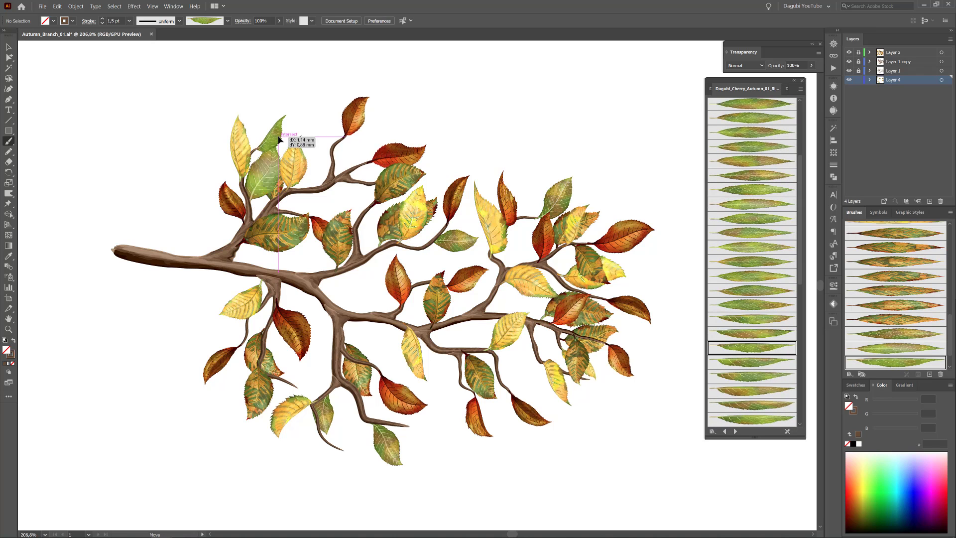
pyautogui.moveTo(477, 266); pyautogui.dragTo(476, 260)
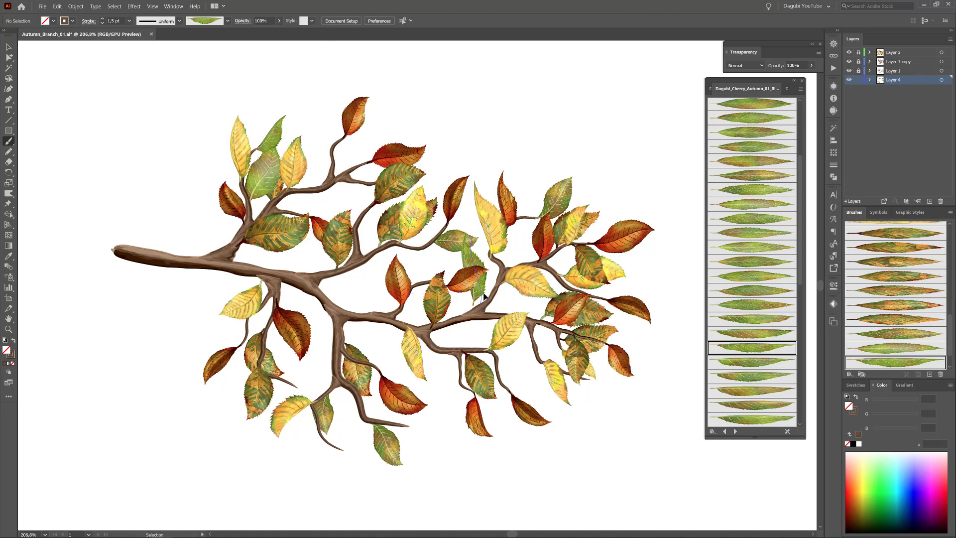
pyautogui.scroll(-2, 757, 379)
pyautogui.click(756, 379)
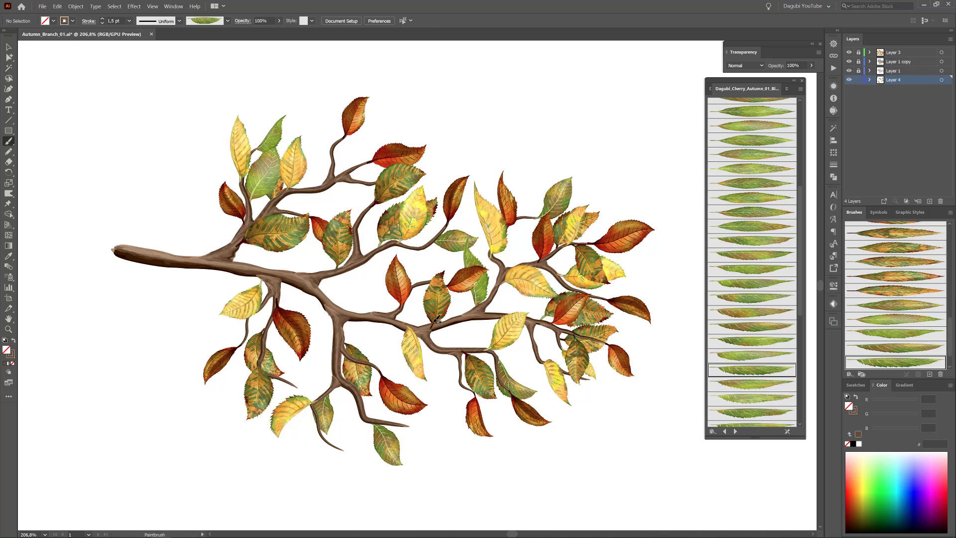
pyautogui.moveTo(415, 290); pyautogui.dragTo(473, 309)
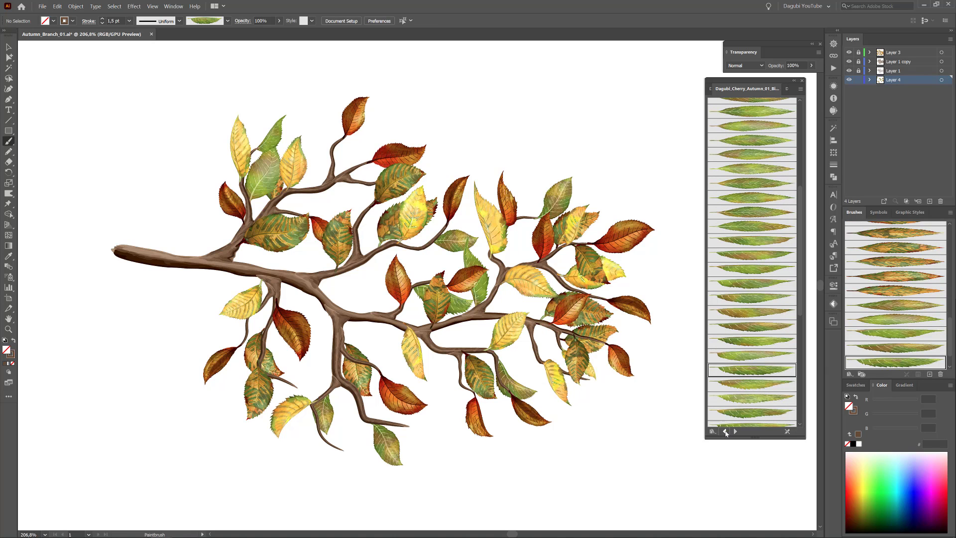
# Switch to a yellow leaf brush set and paint yellow leaves on the upper branch and a right twig
pyautogui.click(726, 431)
pyautogui.click(726, 432)
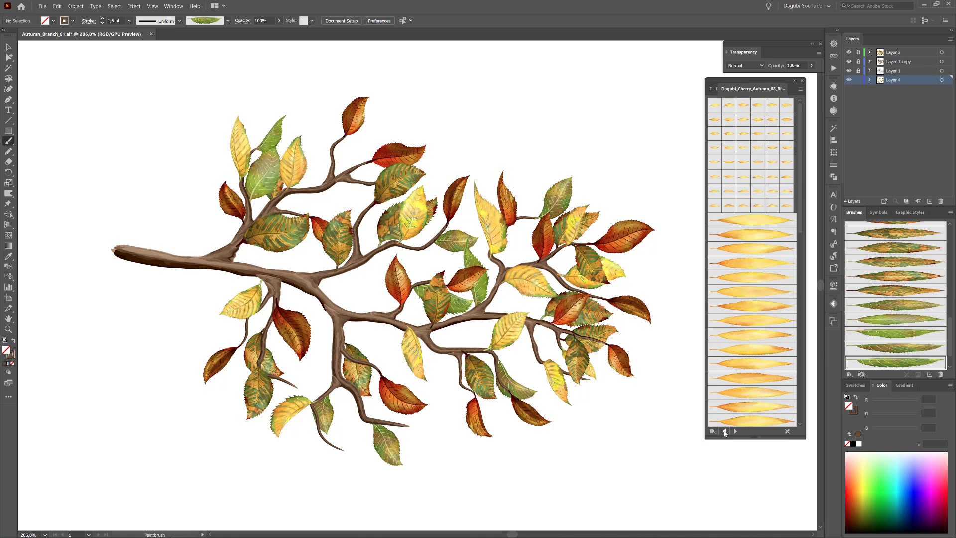
pyautogui.click(726, 432)
pyautogui.click(752, 305)
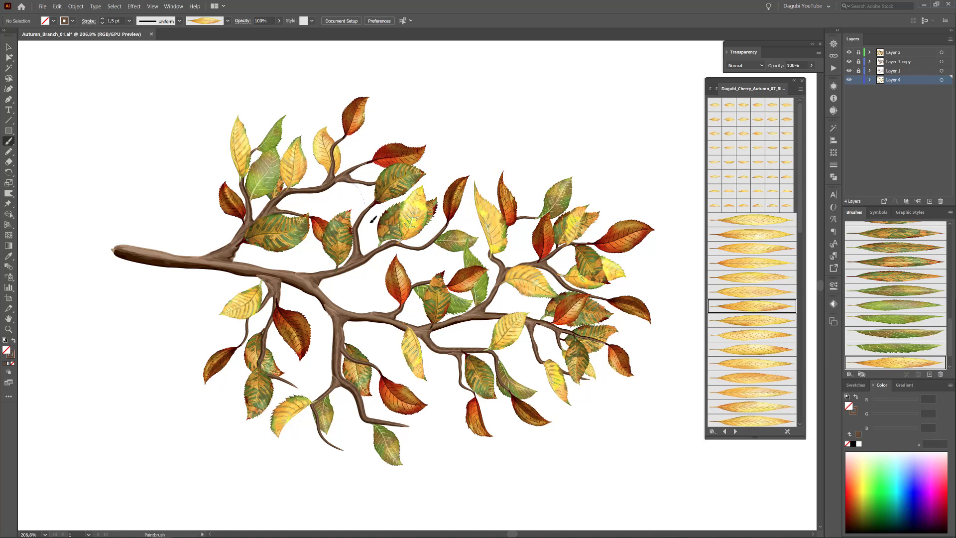
pyautogui.moveTo(354, 183); pyautogui.dragTo(374, 220)
pyautogui.moveTo(528, 289); pyautogui.dragTo(532, 288)
# Paint more yellow leaves with other yellow brushes, on the lower branches and a right twig
pyautogui.click(753, 363)
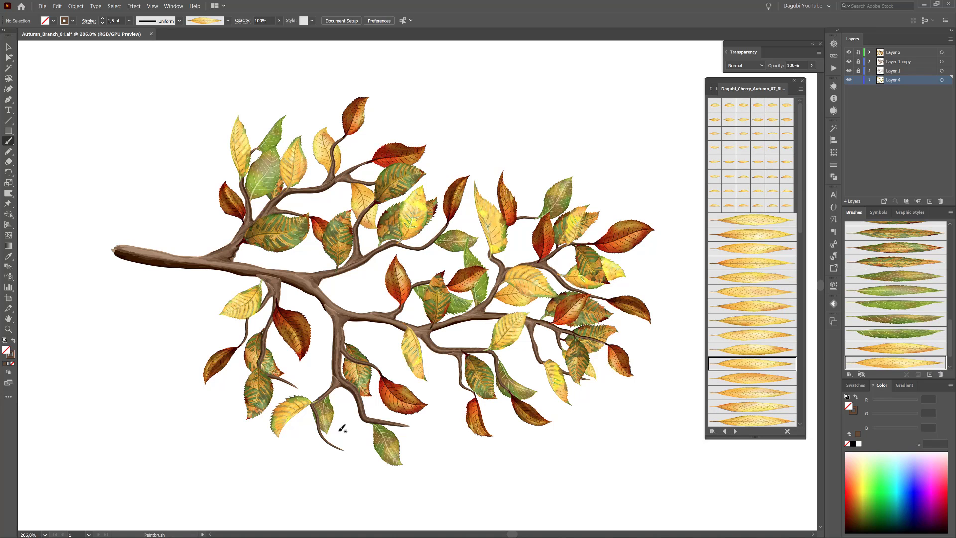
pyautogui.moveTo(359, 456); pyautogui.dragTo(359, 479)
pyautogui.moveTo(396, 422); pyautogui.dragTo(441, 380)
pyautogui.scroll(-3, 773, 357)
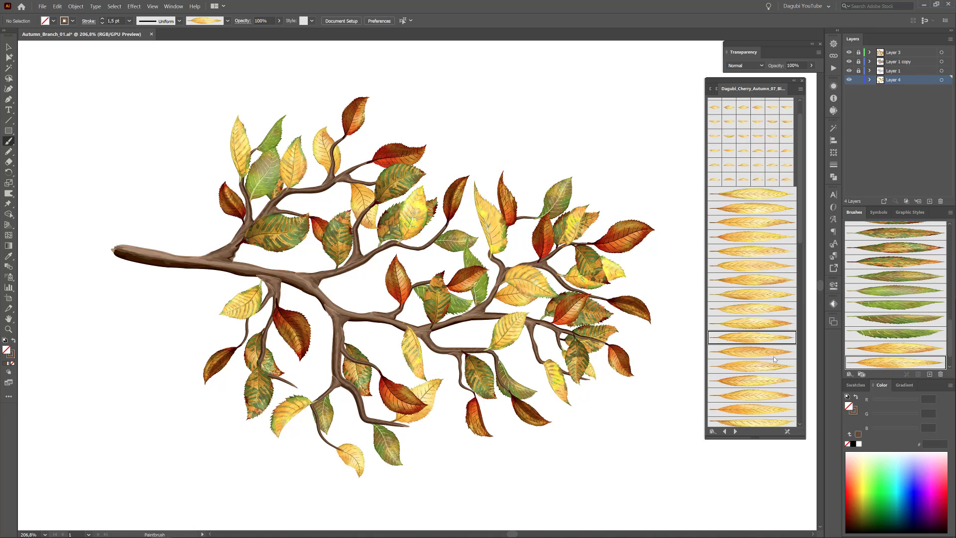
pyautogui.scroll(-3, 773, 357)
pyautogui.click(762, 332)
pyautogui.moveTo(541, 352); pyautogui.dragTo(541, 355)
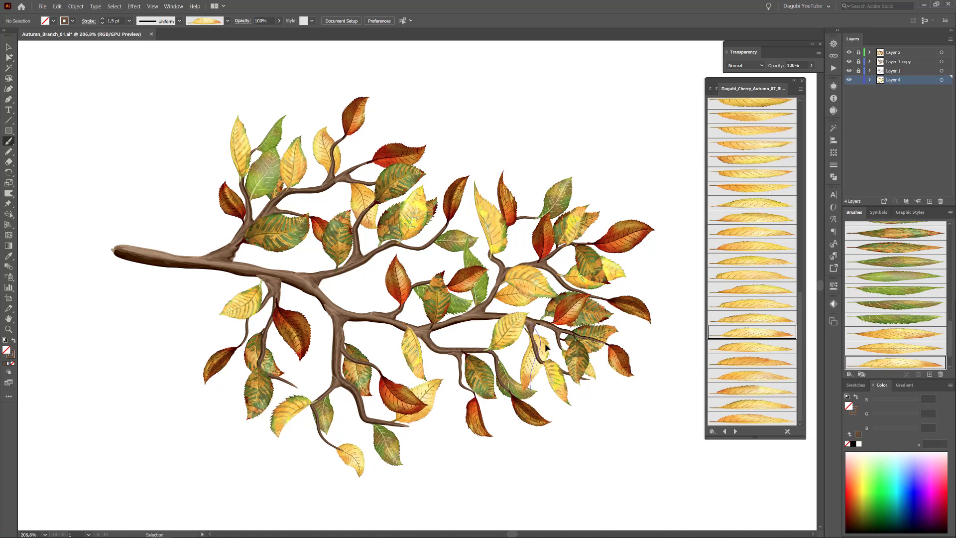
# Paint two bright green leaves near the branch centre using the Green leaf brush set
pyautogui.click(736, 431)
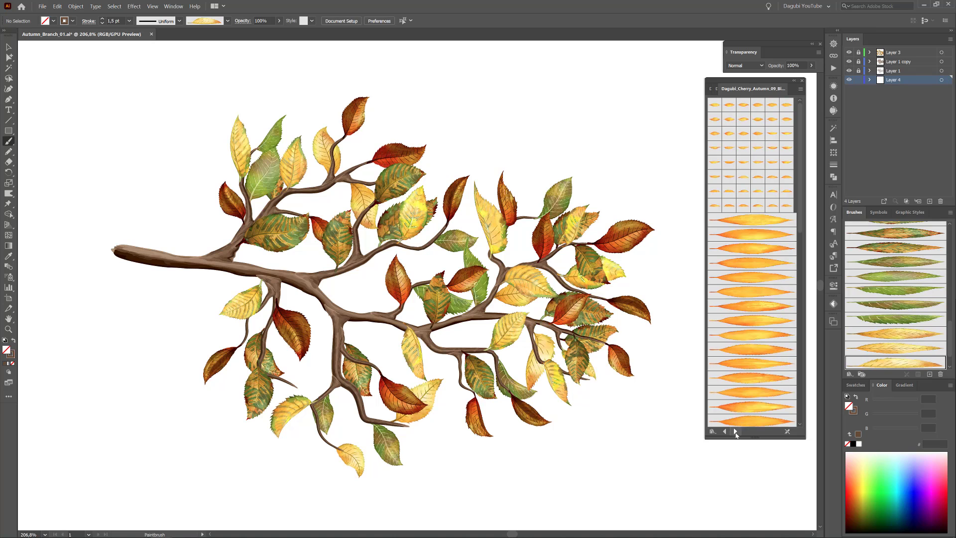
pyautogui.click(753, 363)
pyautogui.moveTo(324, 291); pyautogui.dragTo(381, 279)
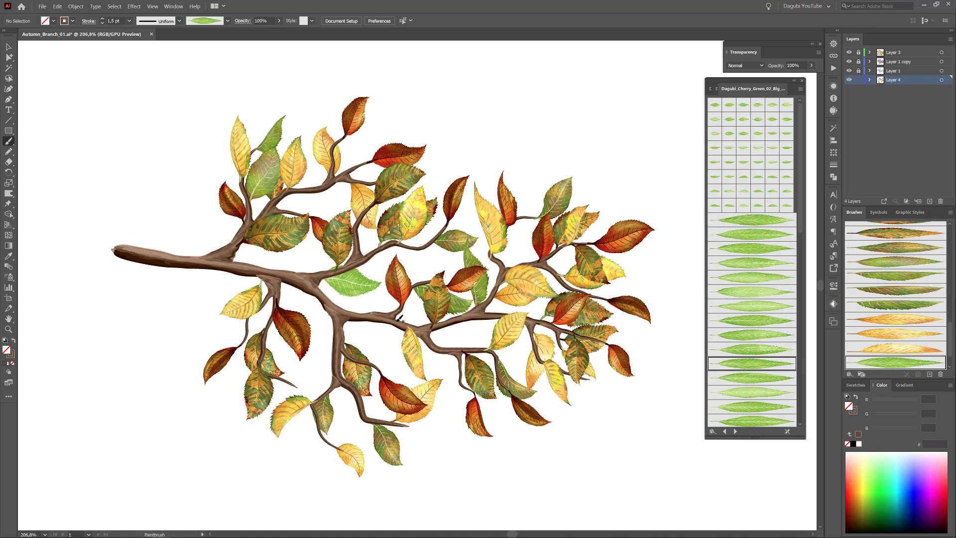
pyautogui.click(753, 406)
pyautogui.moveTo(305, 272); pyautogui.dragTo(331, 230)
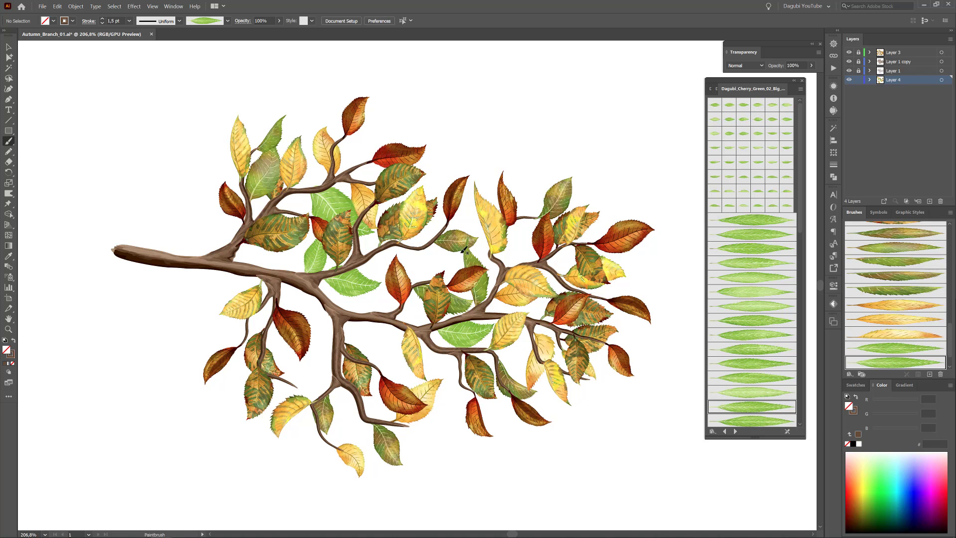
# Add two more green leaves, including one on the middle branch
pyautogui.scroll(-5, 759, 406)
pyautogui.click(753, 381)
pyautogui.moveTo(516, 247); pyautogui.dragTo(508, 253)
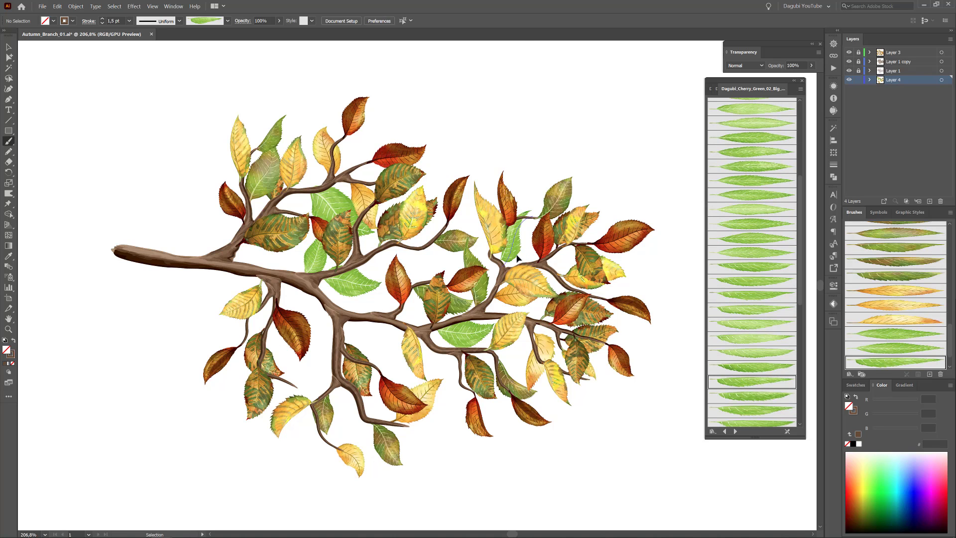
pyautogui.scroll(-2, 755, 368)
pyautogui.click(745, 403)
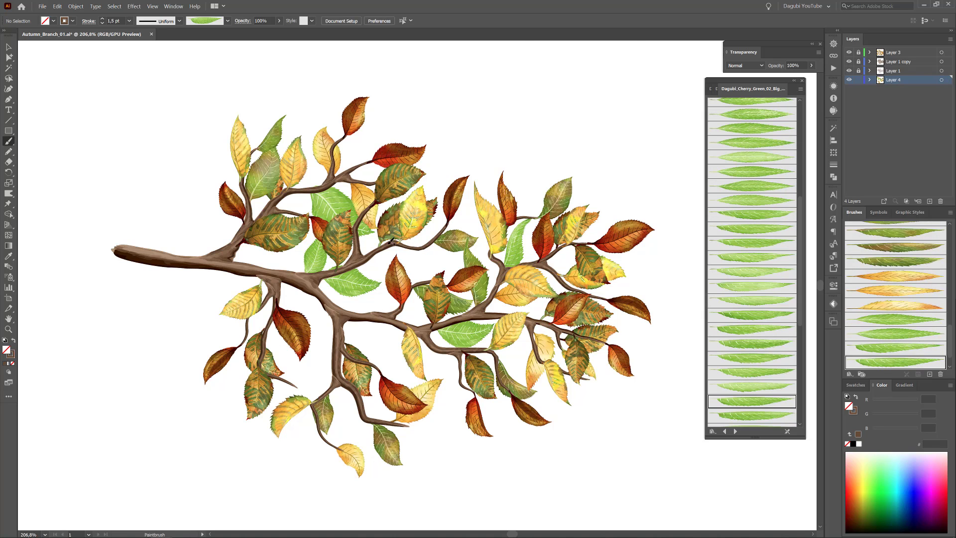
pyautogui.moveTo(426, 273); pyautogui.dragTo(435, 283)
# Paint dark green leaves near the branch base and lower middle branch, then fit the artboard in view
pyautogui.click(736, 431)
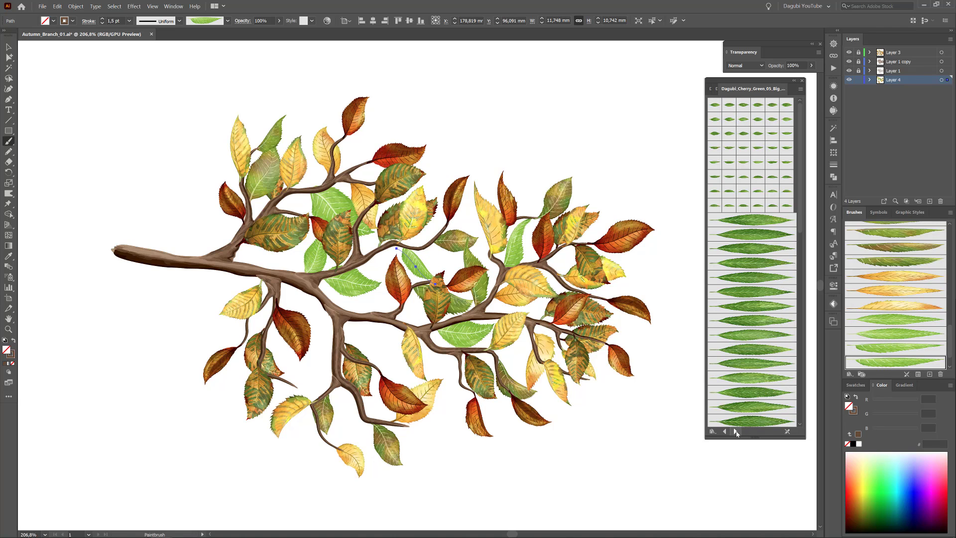
pyautogui.click(754, 395)
pyautogui.hotkey('ctrl', 'shift', 'a')
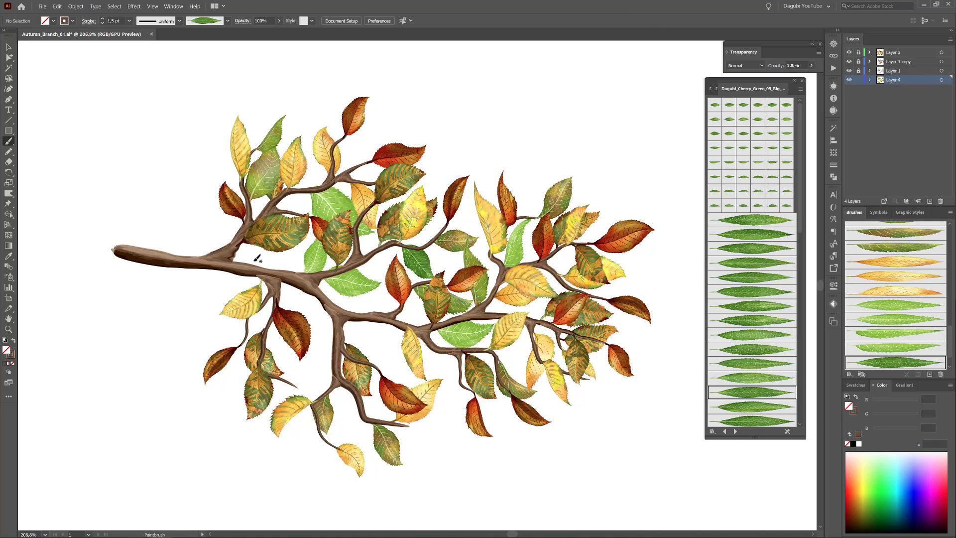
pyautogui.moveTo(296, 273); pyautogui.dragTo(297, 273)
pyautogui.click(770, 407)
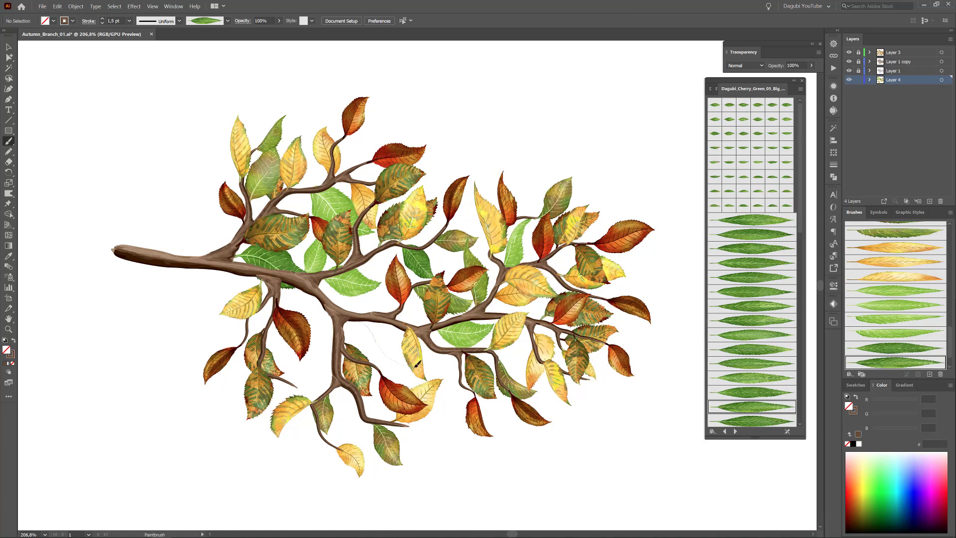
pyautogui.moveTo(418, 364); pyautogui.dragTo(420, 366)
pyautogui.hotkey('ctrl', '0')
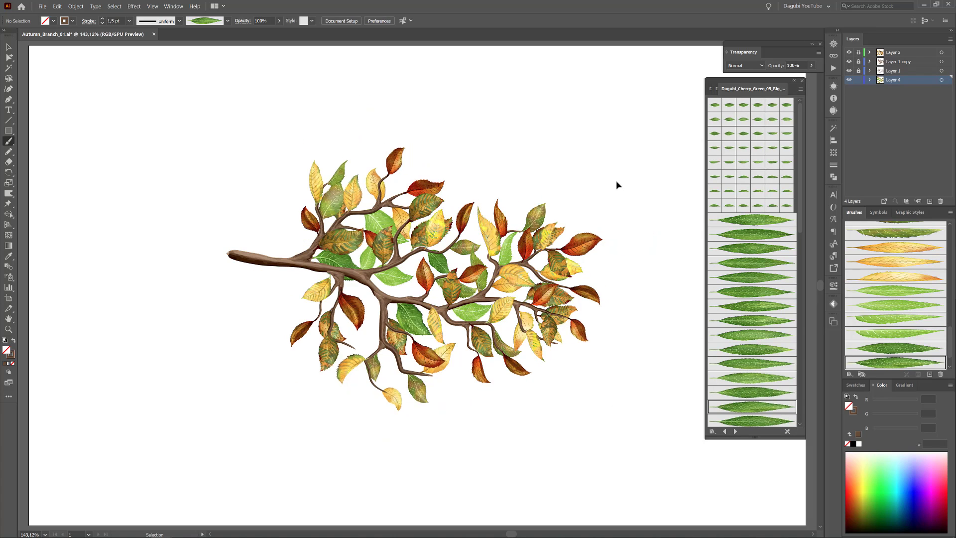
# Unlock Layer 1 copy and darken the branch brown with Recolor Artwork
pyautogui.click(859, 71)
pyautogui.click(859, 61)
pyautogui.click(941, 62)
pyautogui.click(327, 20)
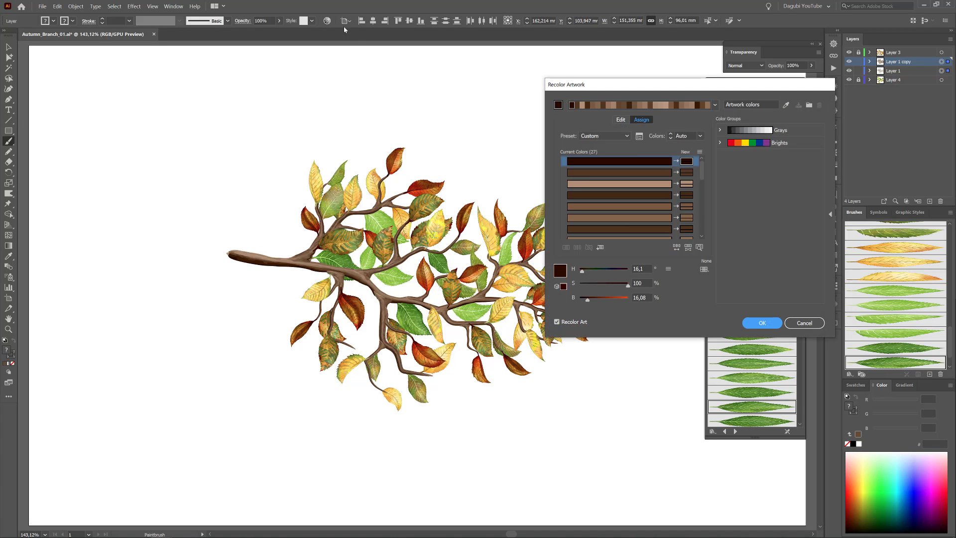
pyautogui.click(620, 119)
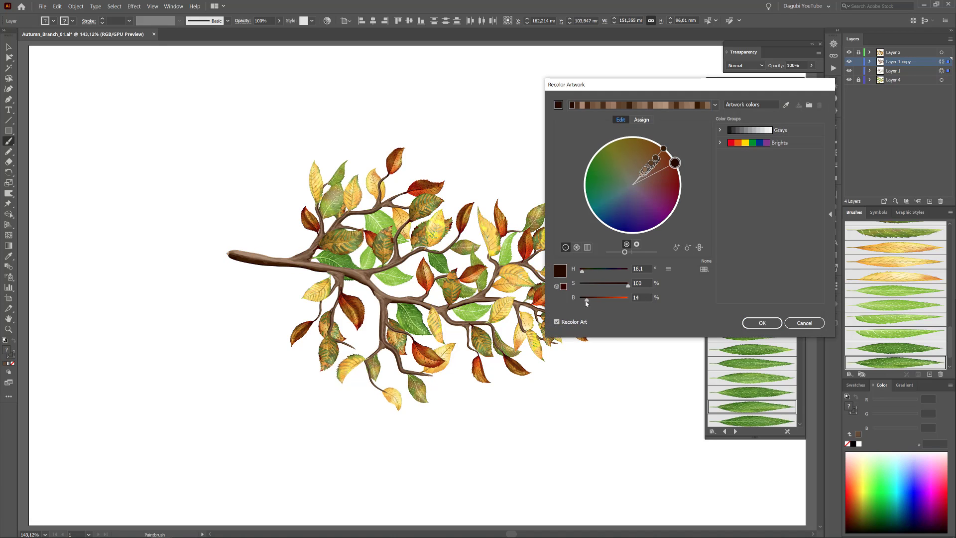
pyautogui.moveTo(586, 301); pyautogui.dragTo(583, 273)
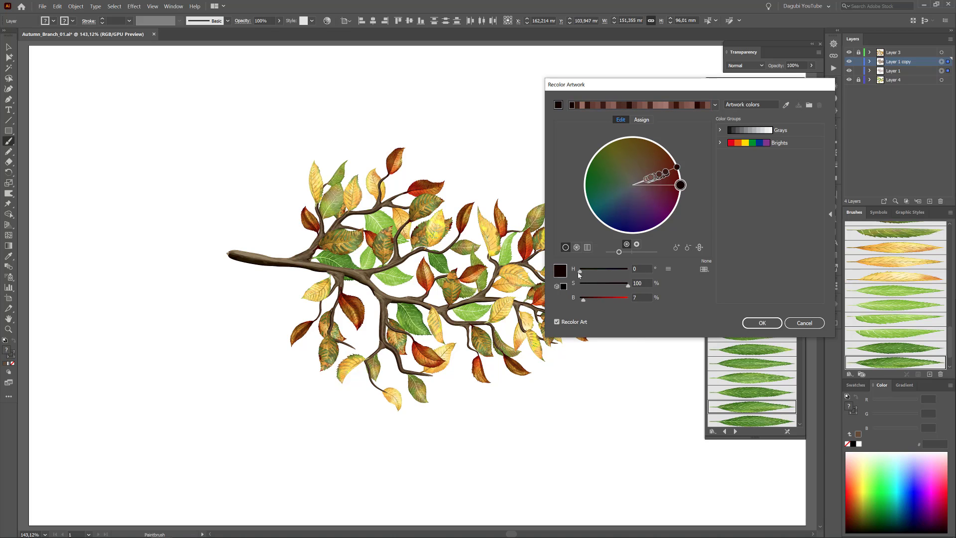
pyautogui.click(762, 323)
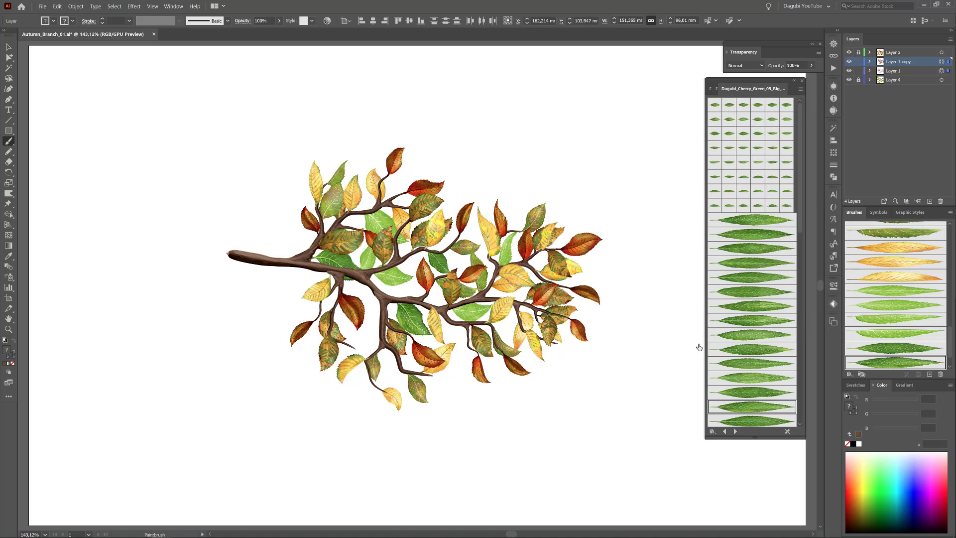
# Select all the artwork and move the whole leafy branch up and left
pyautogui.click(115, 6)
pyautogui.click(120, 16)
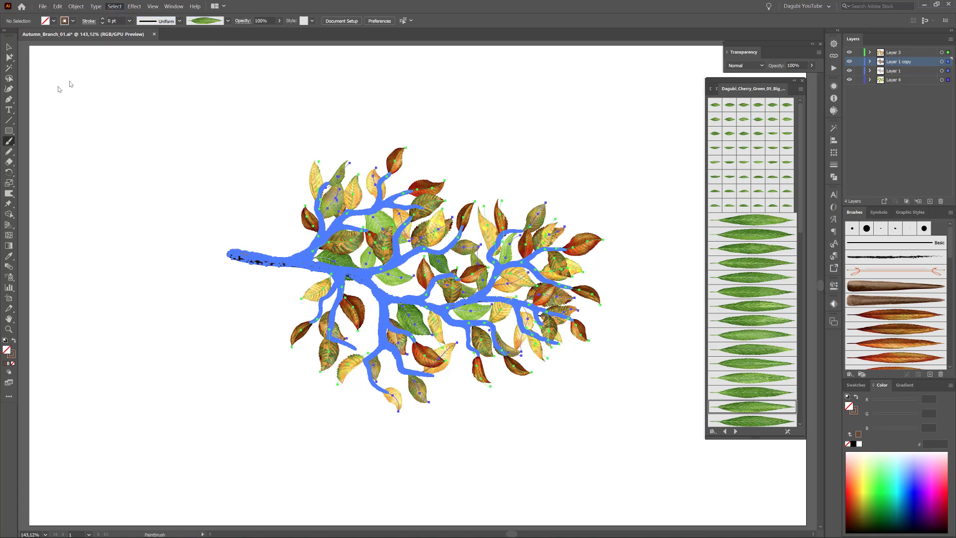
pyautogui.press('v')
pyautogui.moveTo(417, 273); pyautogui.dragTo(272, 204)
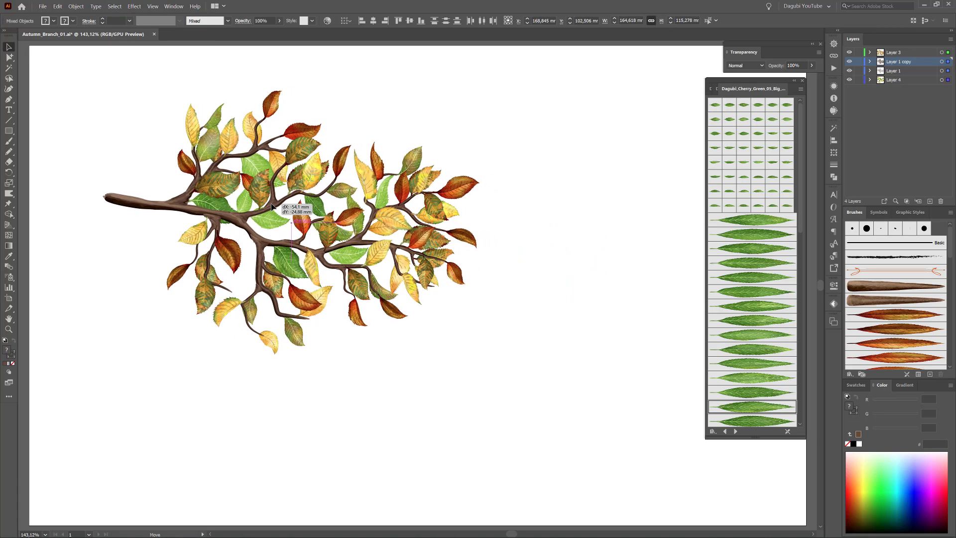
pyautogui.click(618, 181)
# Return to the Paintbrush with the orange leaf brush and close the cherry leaf library
pyautogui.press('b')
pyautogui.scroll(-5, 927, 327)
pyautogui.moveTo(951, 342); pyautogui.dragTo(951, 247)
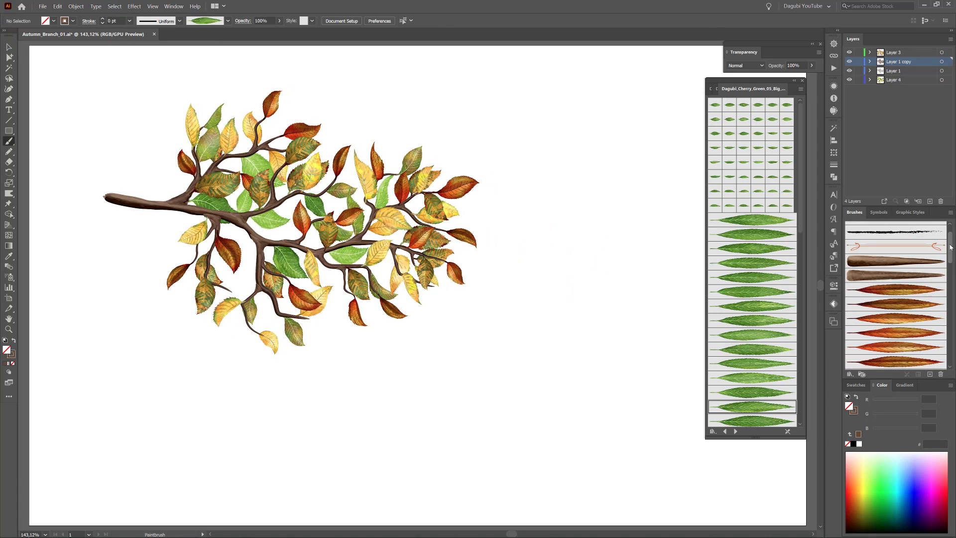
pyautogui.click(802, 80)
pyautogui.click(894, 305)
# Add a new layer and paint small falling leaves right of and below the branch at 2 pt
pyautogui.click(930, 201)
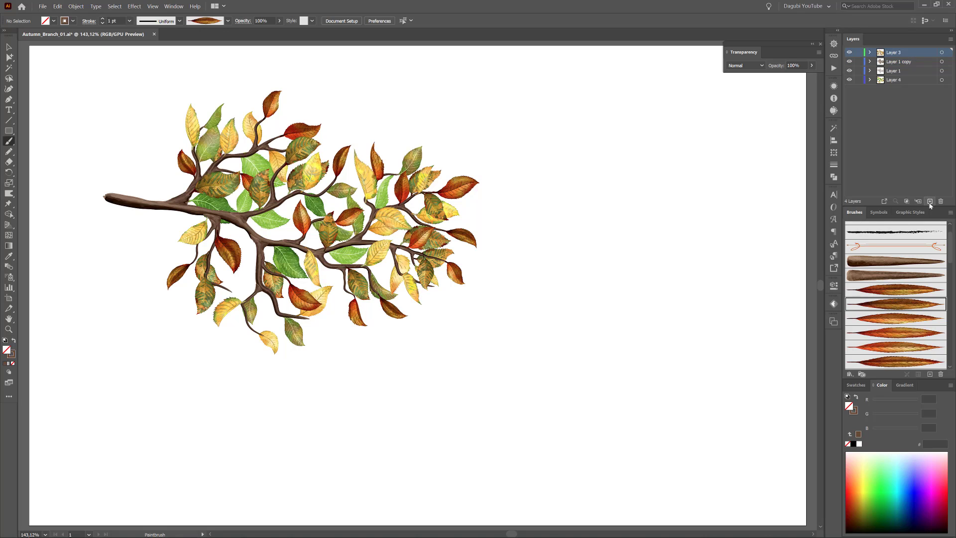
pyautogui.moveTo(538, 309); pyautogui.dragTo(539, 309)
pyautogui.moveTo(437, 325); pyautogui.dragTo(447, 367)
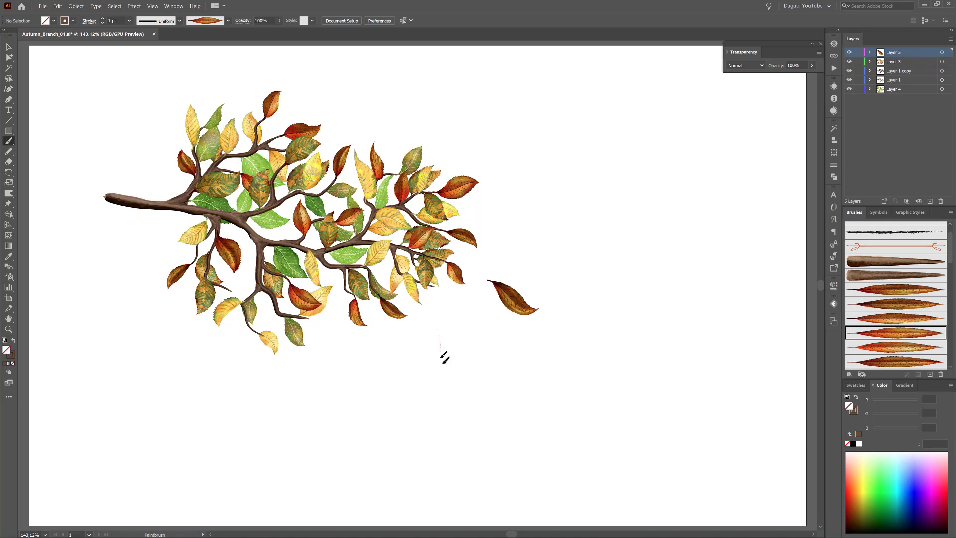
pyautogui.click(102, 18)
pyautogui.moveTo(385, 333); pyautogui.dragTo(408, 352)
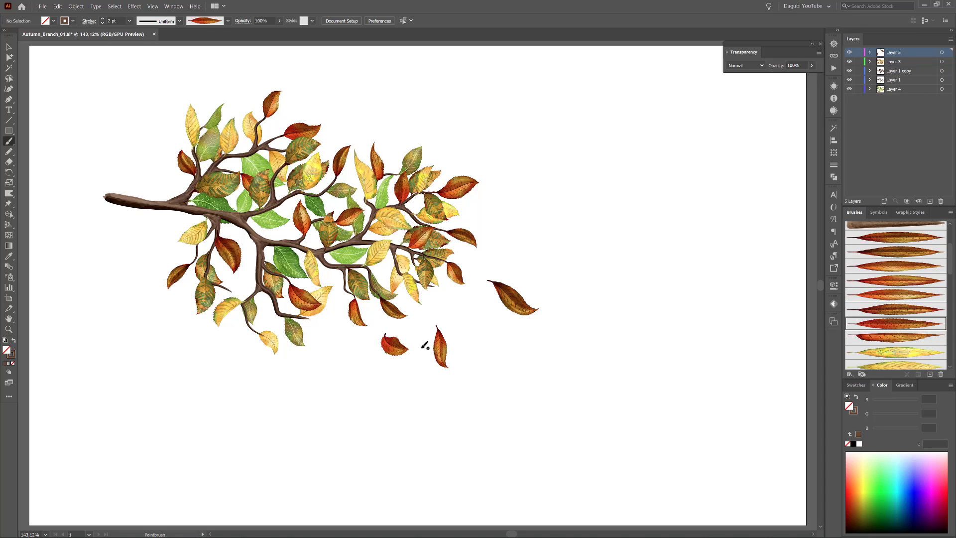
# Paint a red falling leaf, a large yellow leaf to the right, and a small leaf below
pyautogui.click(882, 337)
pyautogui.moveTo(500, 346); pyautogui.dragTo(529, 373)
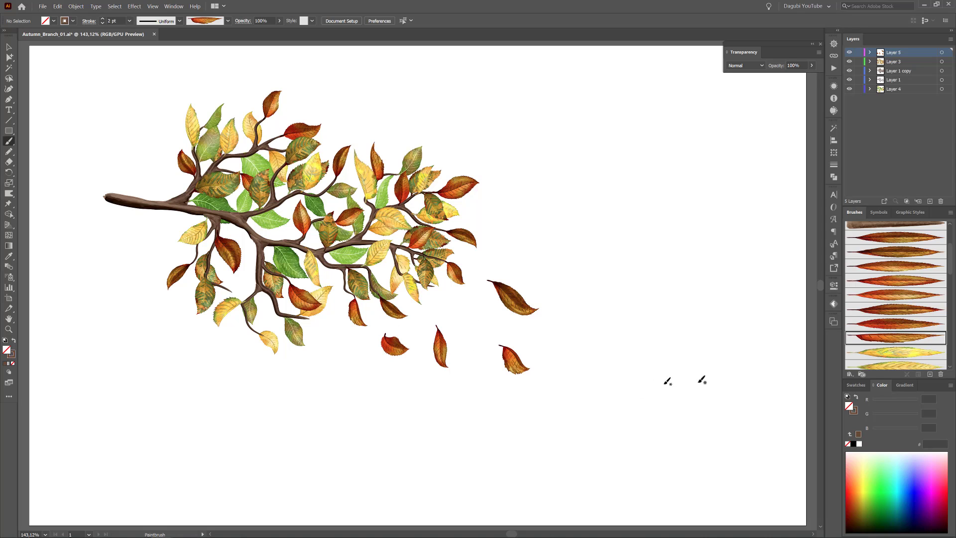
pyautogui.scroll(-2, 896, 318)
pyautogui.click(902, 319)
pyautogui.moveTo(554, 273); pyautogui.dragTo(598, 290)
pyautogui.click(913, 332)
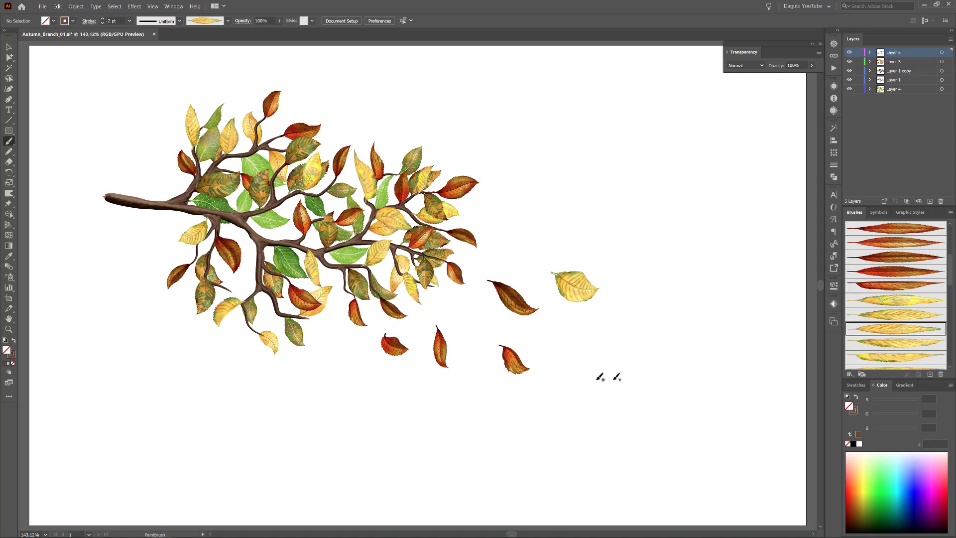
pyautogui.moveTo(404, 375); pyautogui.dragTo(405, 396)
# Scatter yellow falling leaves below the lower-left twigs and a large one on the right
pyautogui.click(857, 342)
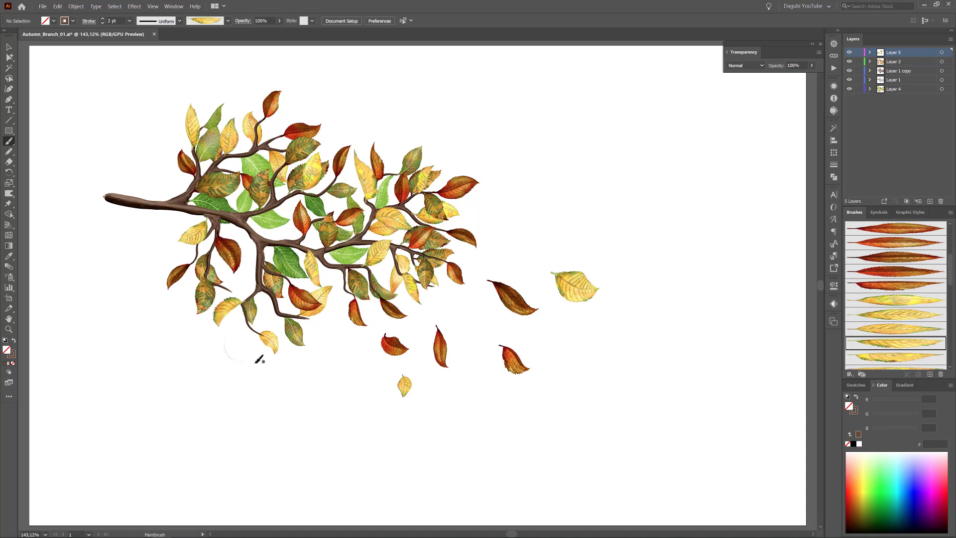
pyautogui.moveTo(259, 358); pyautogui.dragTo(260, 359)
pyautogui.click(888, 358)
pyautogui.moveTo(341, 384); pyautogui.dragTo(342, 384)
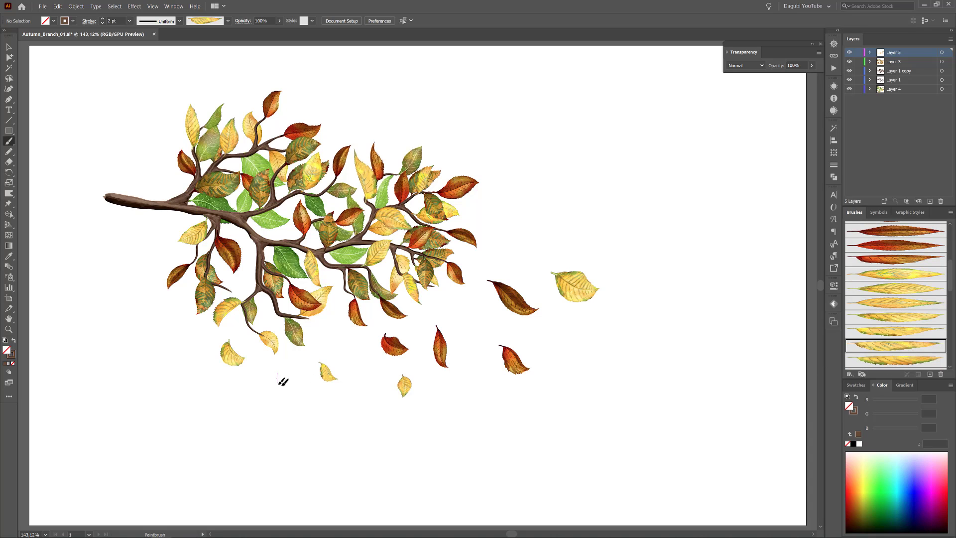
pyautogui.moveTo(277, 378); pyautogui.dragTo(297, 400)
pyautogui.scroll(-4, 914, 333)
pyautogui.click(914, 326)
pyautogui.moveTo(591, 367); pyautogui.dragTo(657, 387)
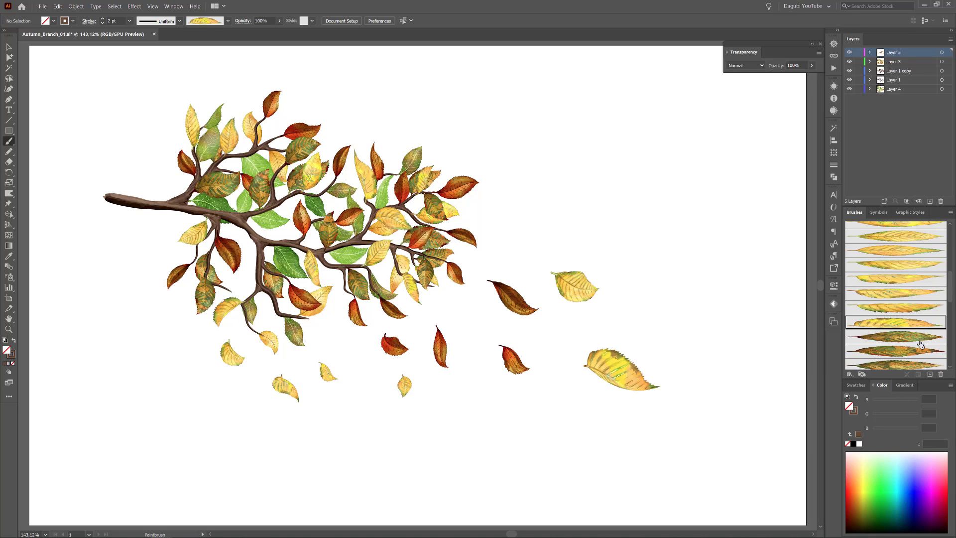
# Paint green falling leaves at lower right and bottom centre, plus a large far-right leaf, at lower weight
pyautogui.click(919, 339)
pyautogui.moveTo(546, 401); pyautogui.dragTo(572, 447)
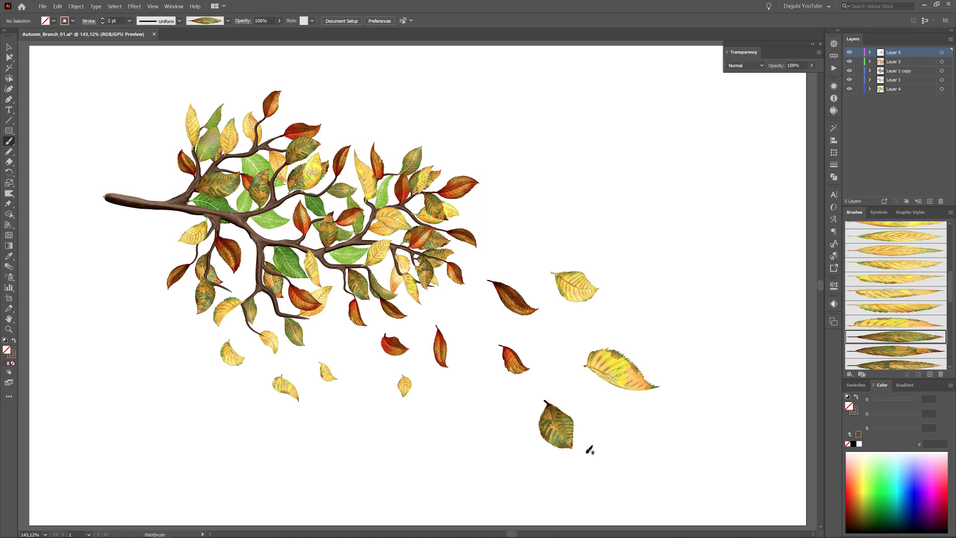
pyautogui.click(102, 23)
pyautogui.scroll(-3, 917, 323)
pyautogui.click(897, 340)
pyautogui.moveTo(460, 401); pyautogui.dragTo(492, 422)
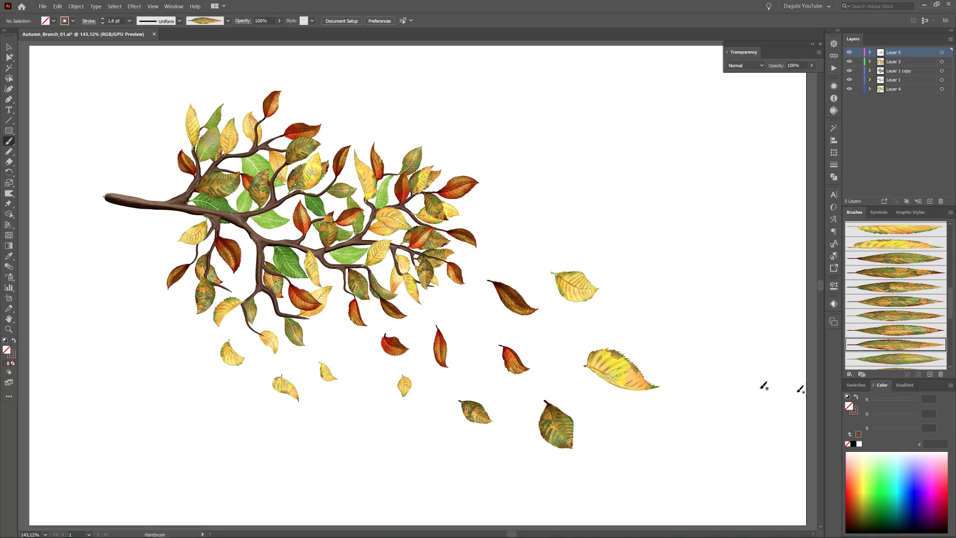
pyautogui.moveTo(678, 342); pyautogui.dragTo(773, 366)
# Add a green leaf at the lower right and yellow leaves near the bottom
pyautogui.scroll(-3, 891, 338)
pyautogui.click(891, 338)
pyautogui.moveTo(612, 411); pyautogui.dragTo(661, 457)
pyautogui.scroll(-3, 891, 337)
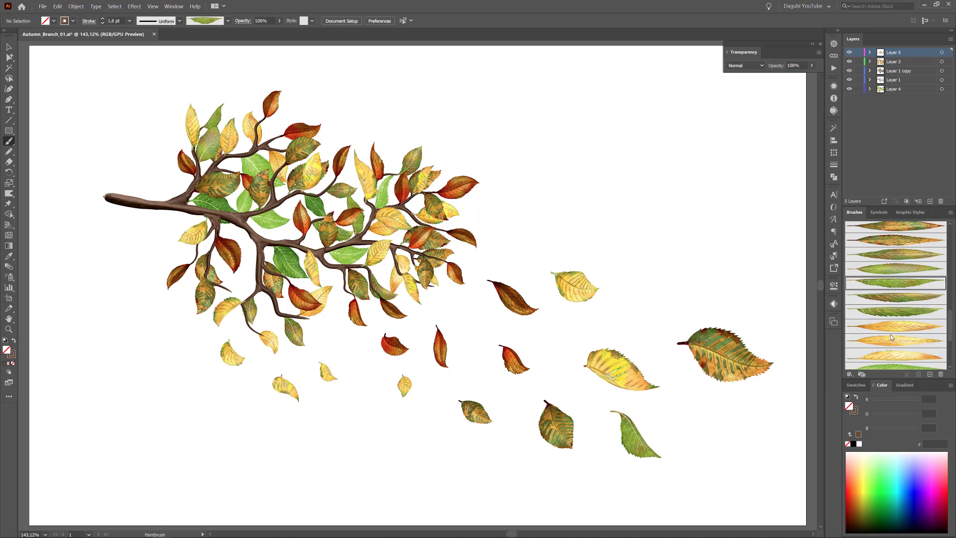
pyautogui.click(891, 326)
pyautogui.moveTo(393, 419); pyautogui.dragTo(439, 465)
pyautogui.click(906, 357)
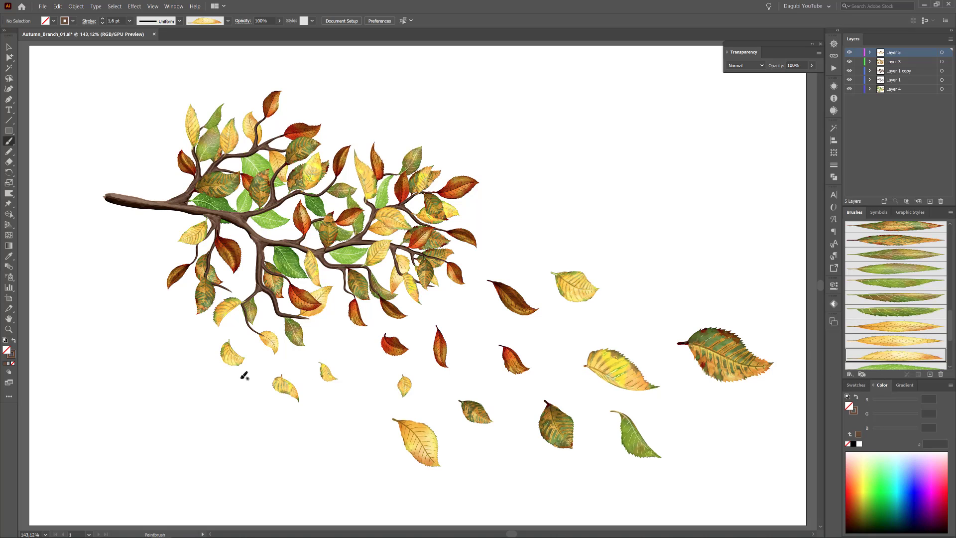
pyautogui.moveTo(238, 380); pyautogui.dragTo(227, 411)
# Finish the right-hand trail with two small leaves and add another layer for the background wash
pyautogui.scroll(3, 904, 354)
pyautogui.scroll(3, 913, 300)
pyautogui.click(896, 288)
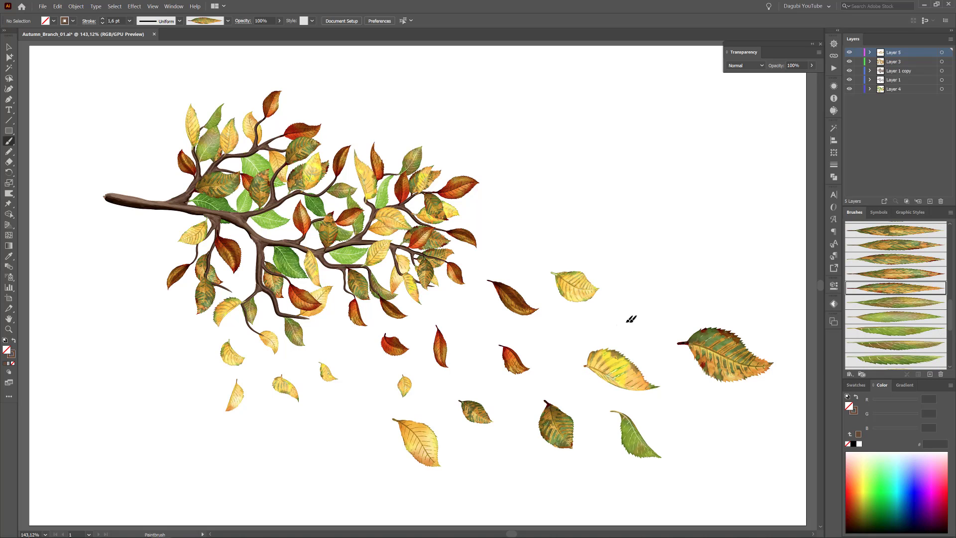
pyautogui.moveTo(619, 325); pyautogui.dragTo(644, 318)
pyautogui.click(897, 301)
pyautogui.moveTo(732, 301); pyautogui.dragTo(762, 288)
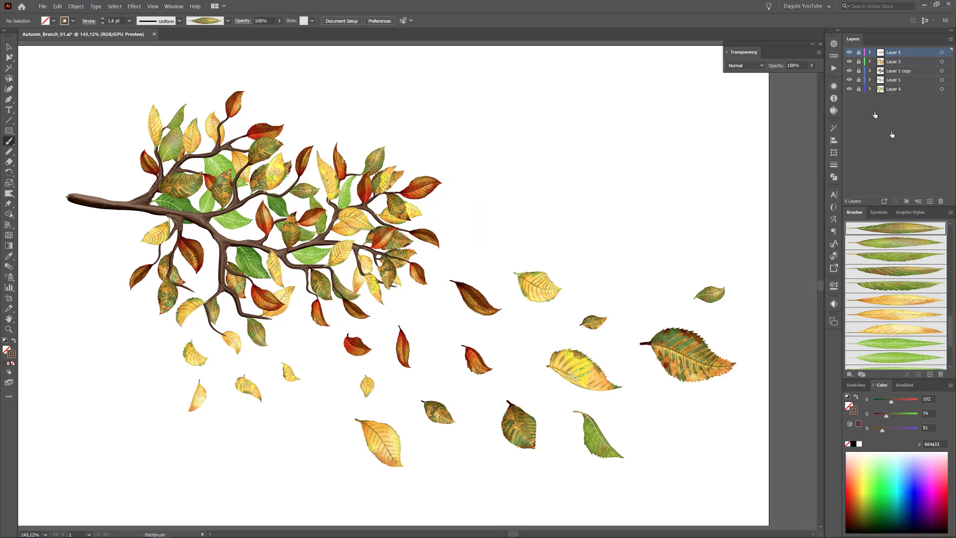
pyautogui.click(930, 201)
# Load the Dagubi_branches_splashes library, pick a splash brush, light peach colour, Multiply, 5 pt
pyautogui.click(850, 373)
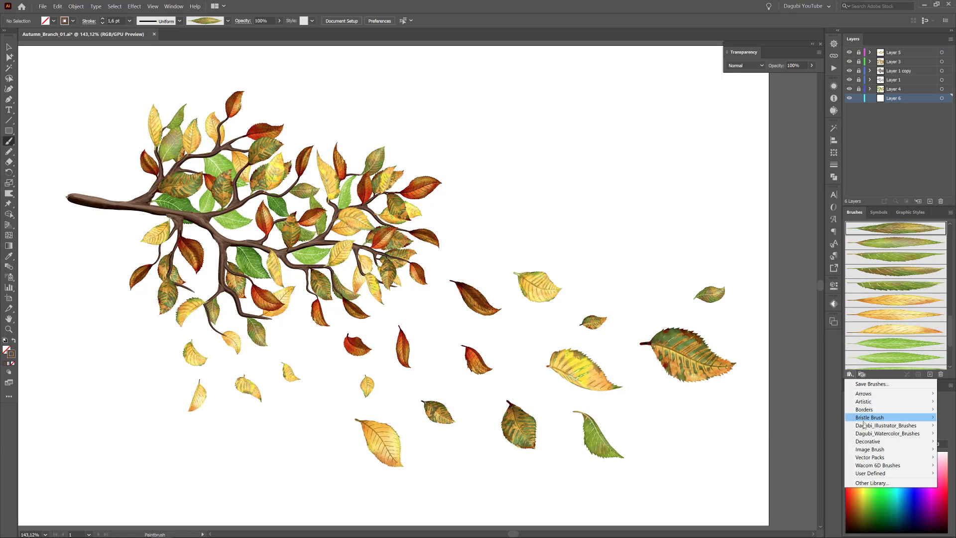
pyautogui.moveTo(886, 426)
pyautogui.click(788, 427)
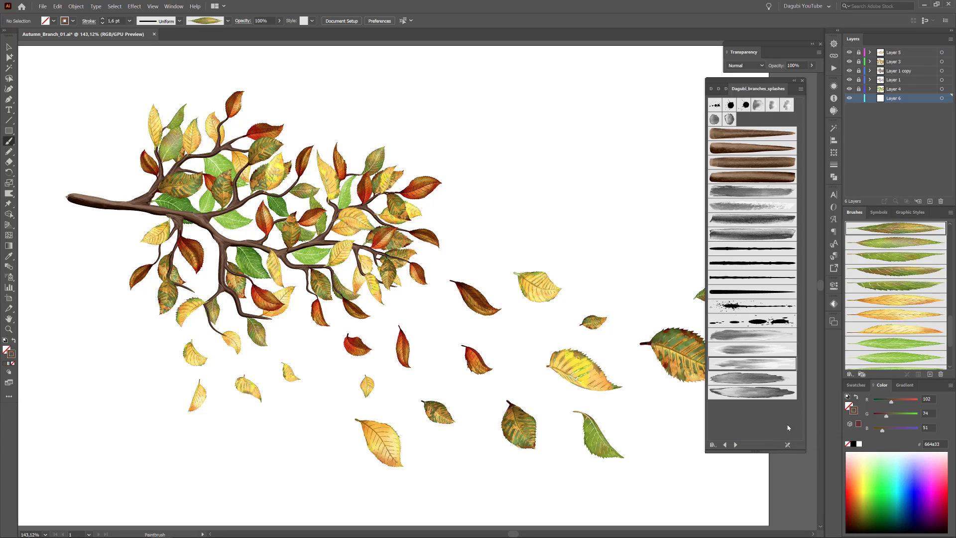
pyautogui.click(769, 364)
pyautogui.click(857, 457)
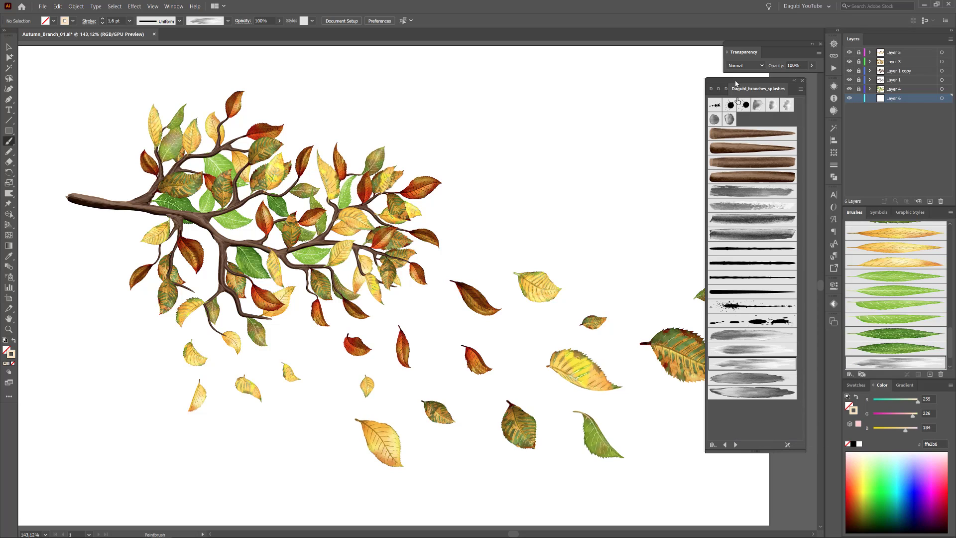
pyautogui.click(746, 65)
pyautogui.click(743, 97)
pyautogui.click(129, 20)
pyautogui.click(143, 99)
# Paint a warm peach wash behind the branch and a pale green wash behind the upper branch
pyautogui.moveTo(518, 326); pyautogui.dragTo(523, 317)
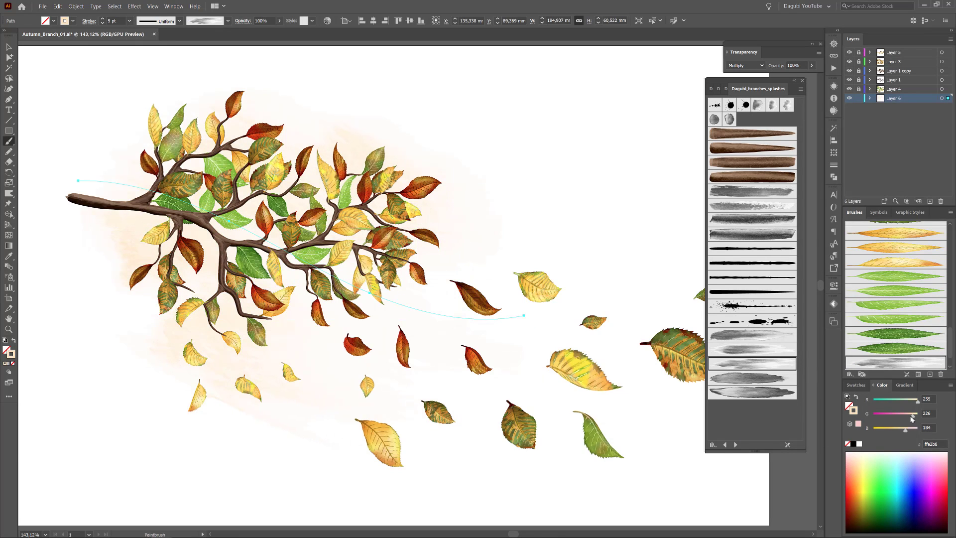
pyautogui.moveTo(913, 417); pyautogui.dragTo(909, 418)
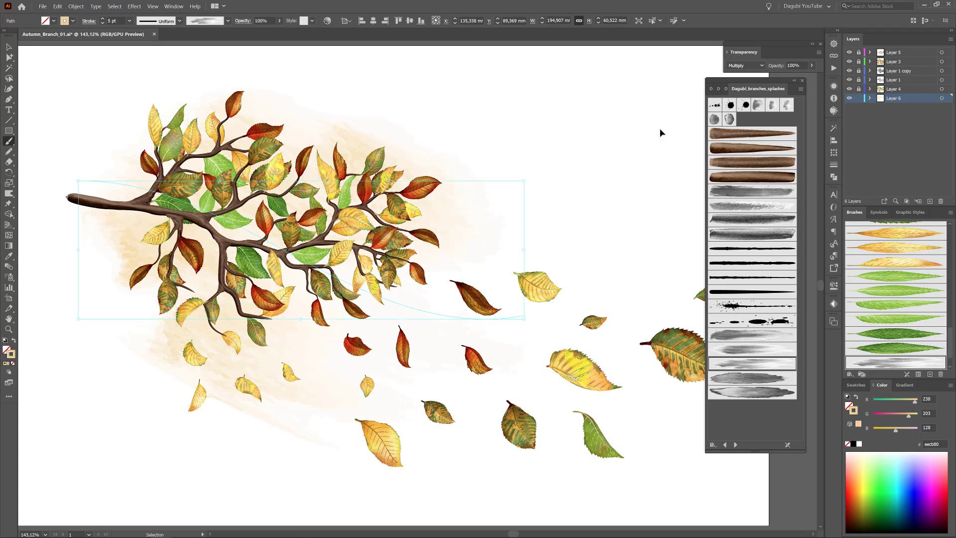
pyautogui.keyDown('ctrl'); pyautogui.click(642, 139); pyautogui.keyUp('ctrl')
pyautogui.click(752, 349)
pyautogui.click(872, 459)
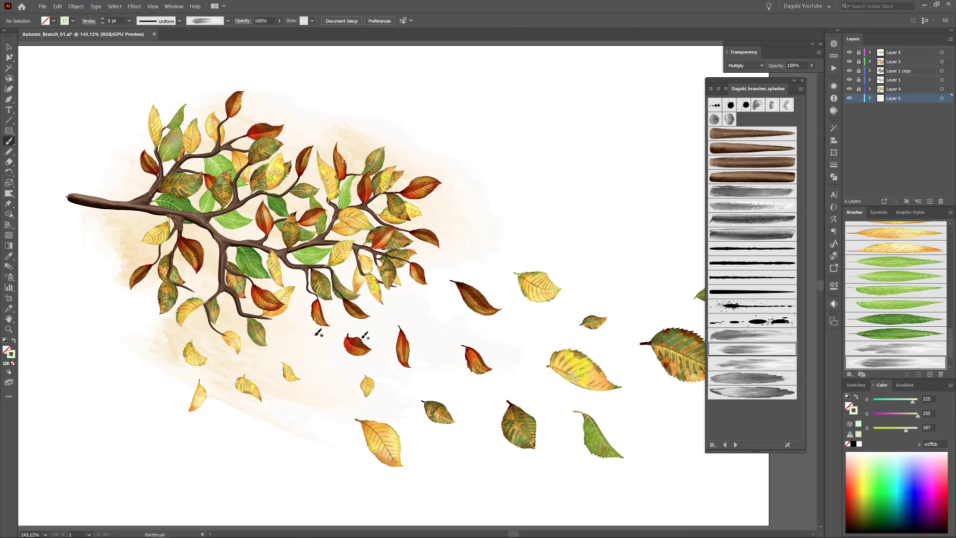
pyautogui.moveTo(540, 176); pyautogui.dragTo(331, 128)
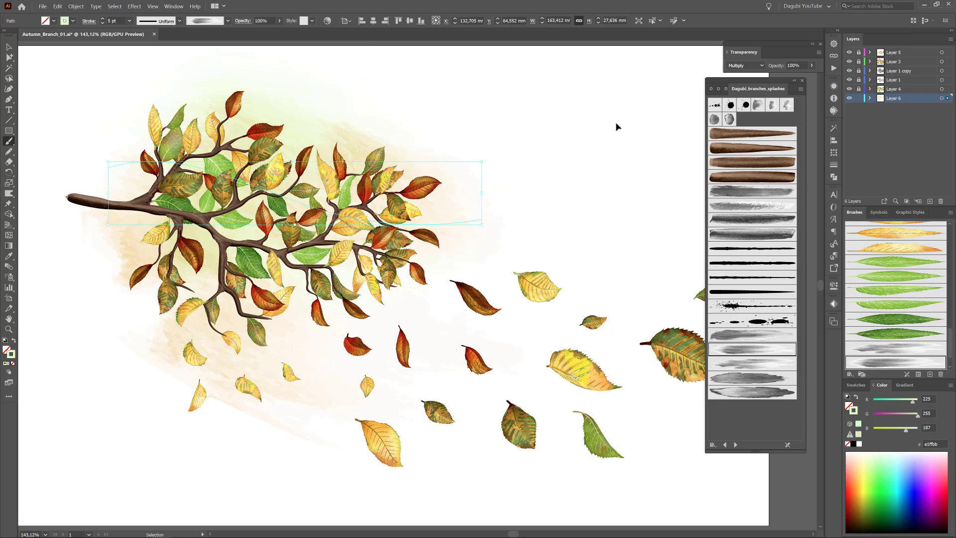
# Paint a large light orange wash across the right side, positioned lower down
pyautogui.click(858, 466)
pyautogui.click(722, 364)
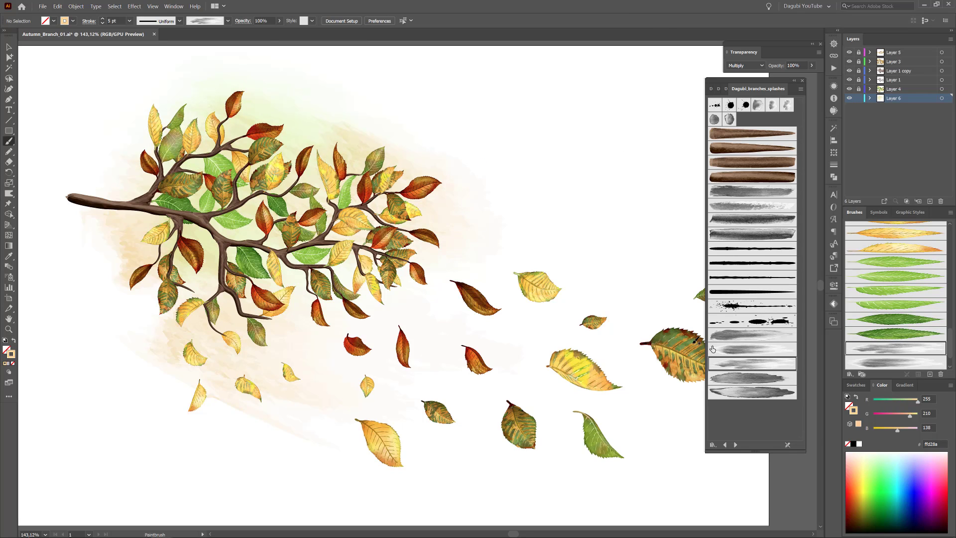
pyautogui.moveTo(618, 319); pyautogui.dragTo(369, 129)
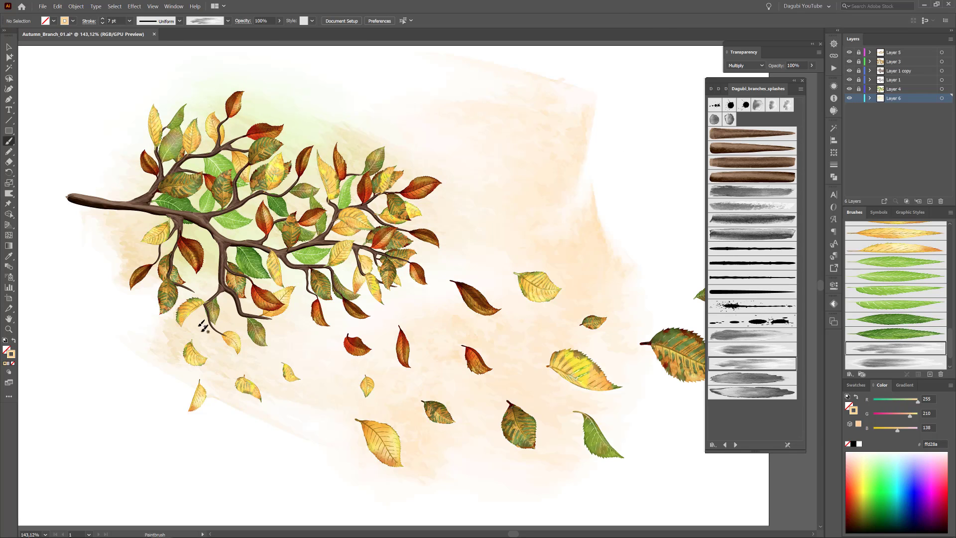
pyautogui.hotkey('ctrl', 'z')
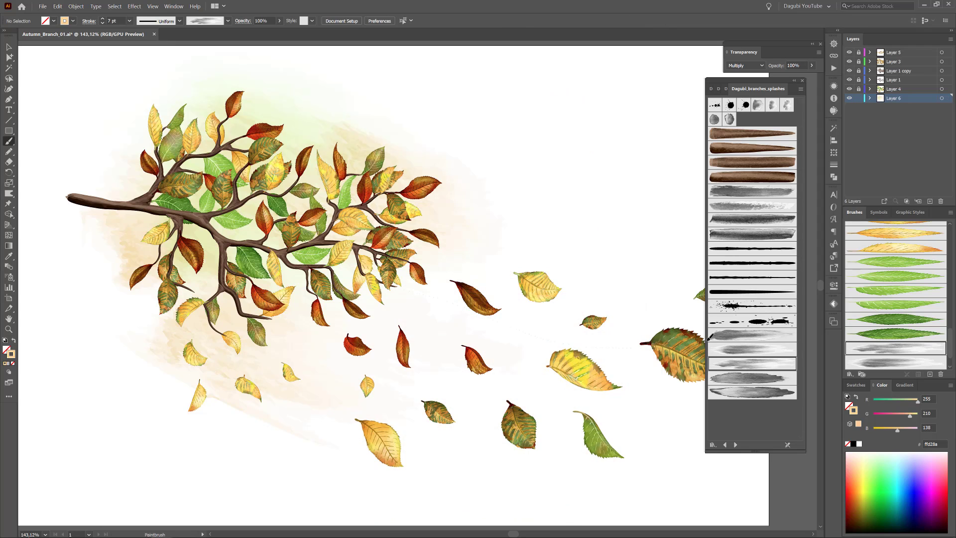
pyautogui.hotkey('ctrl', 'shift', 'z')
pyautogui.moveTo(539, 233)
pyautogui.mouseDown()
pyautogui.moveTo(528, 242)
pyautogui.moveTo(518, 187)
pyautogui.mouseUp()
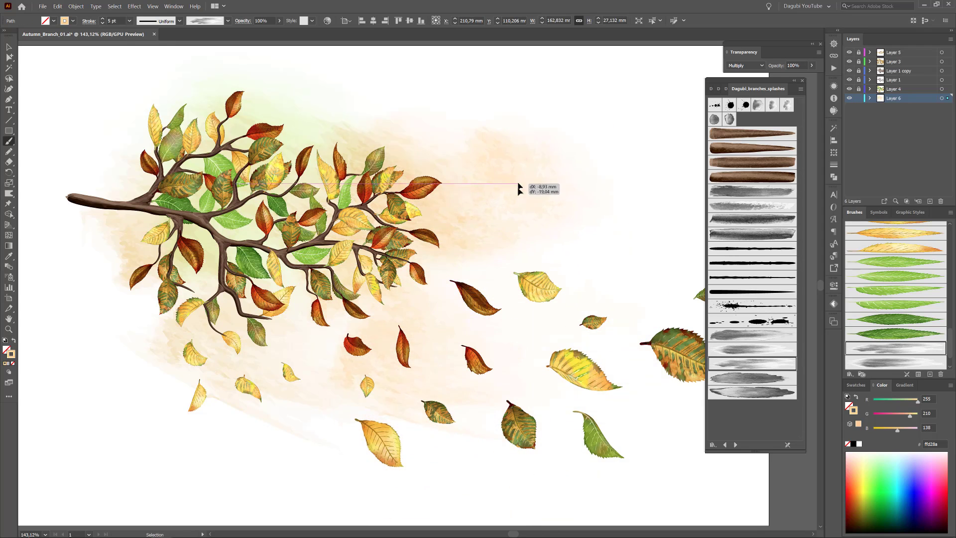
# Paint a pale blue wash across the upper right
pyautogui.click(752, 351)
pyautogui.click(906, 458)
pyautogui.moveTo(564, 164); pyautogui.dragTo(543, 133)
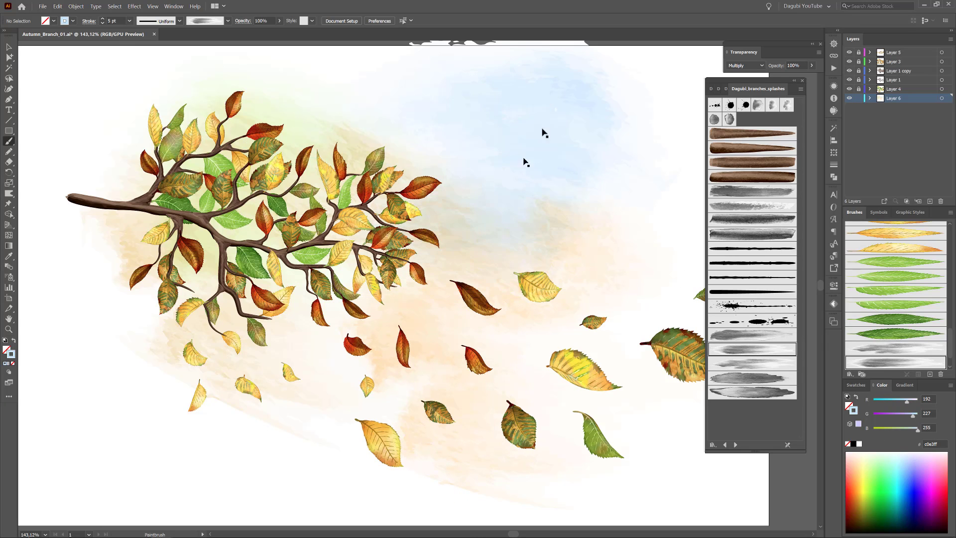
pyautogui.click(803, 81)
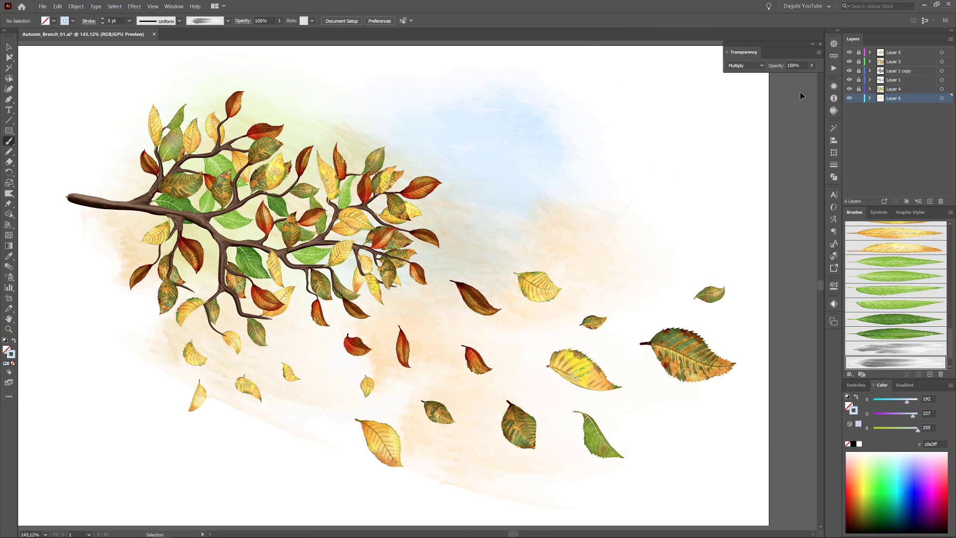